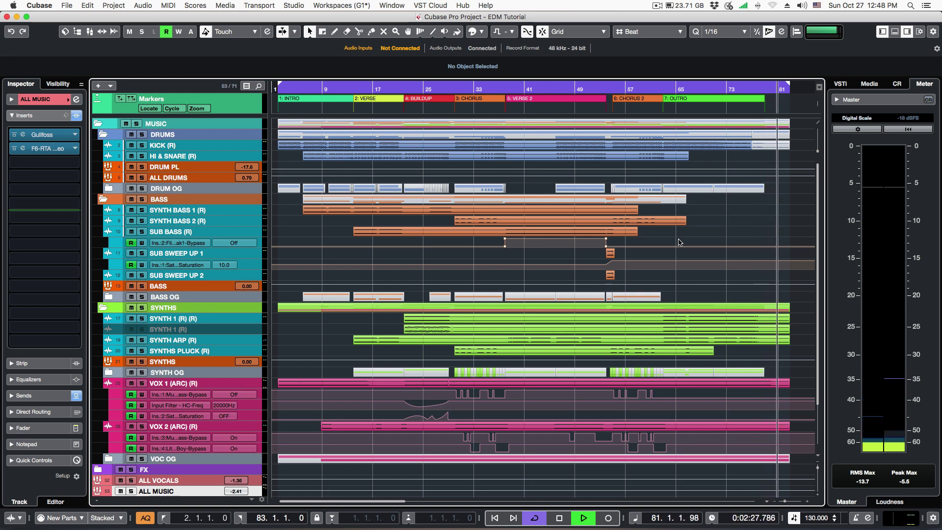
# Play back the intro up to about bar 9 and park the playhead just before that bar.
pyautogui.press('space')
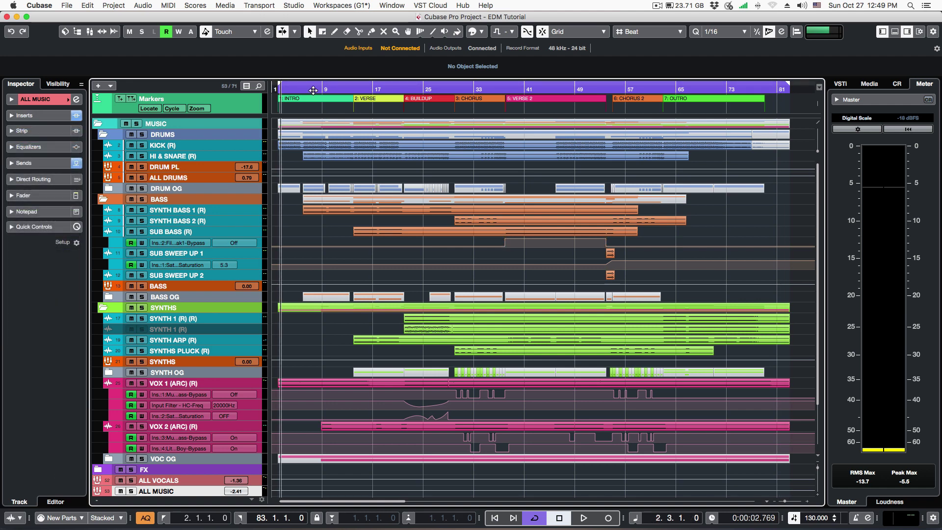
pyautogui.click(291, 89)
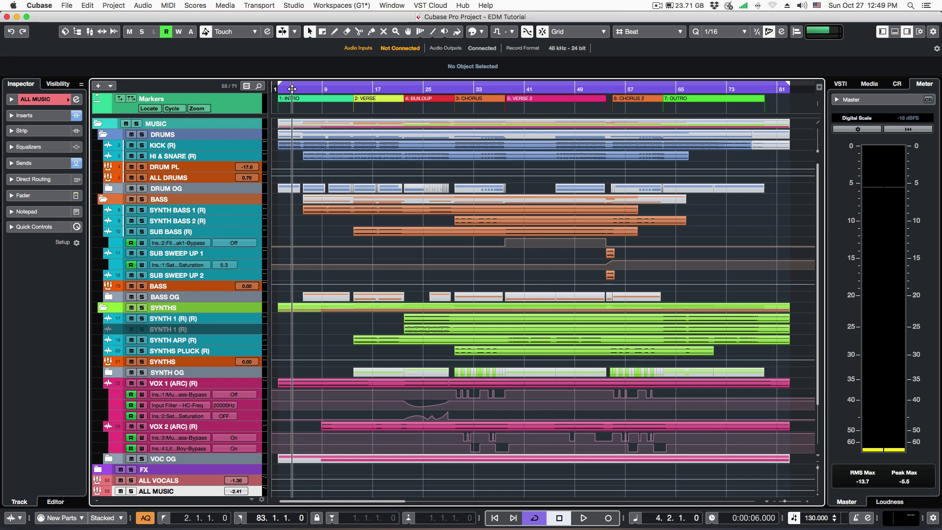
pyautogui.click(288, 88)
pyautogui.press('space')
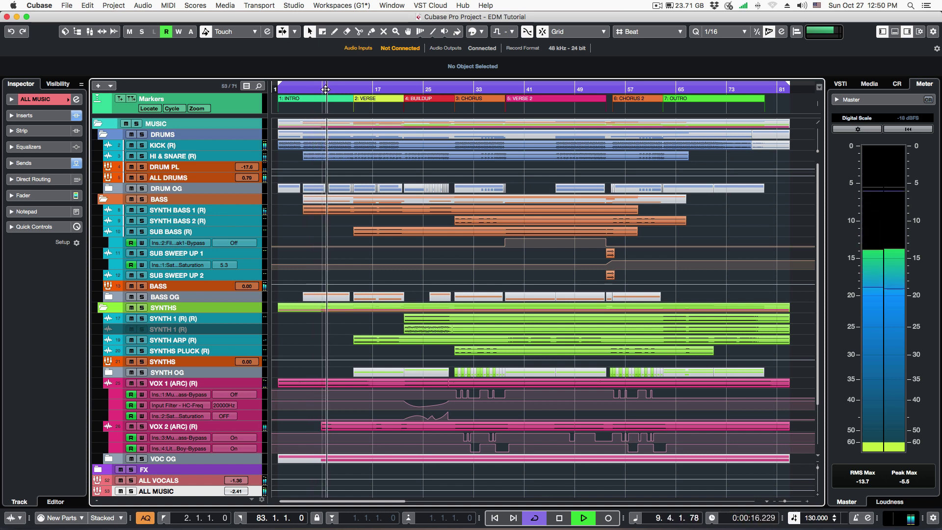
pyautogui.press('space')
pyautogui.click(324, 88)
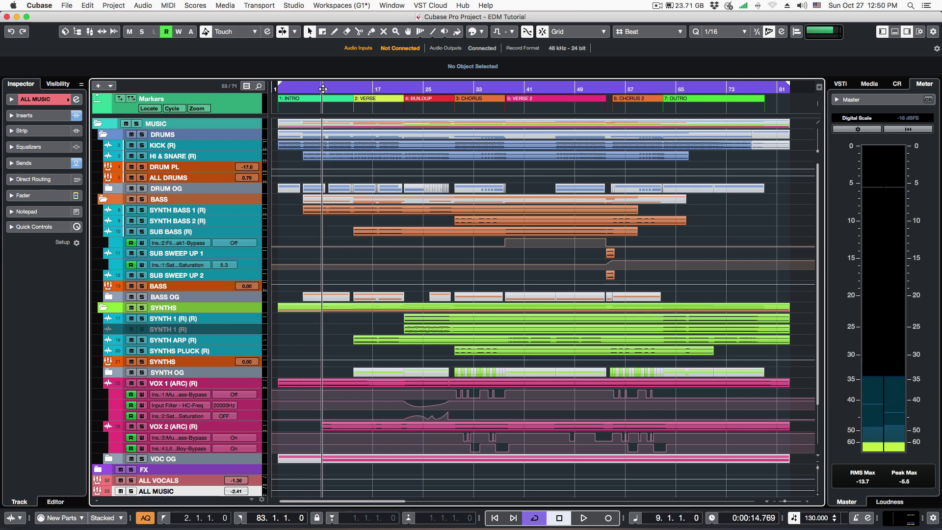
pyautogui.moveTo(319, 89); pyautogui.dragTo(307, 92)
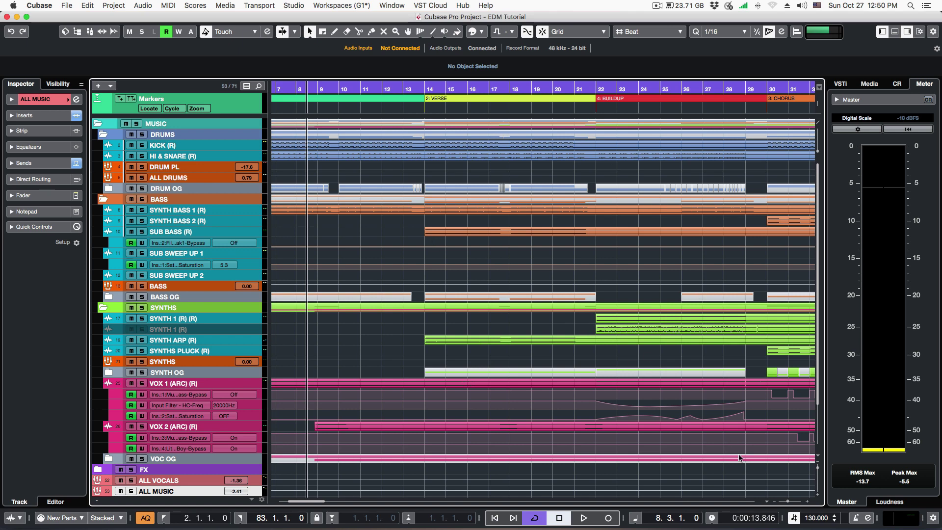
# Play back part of the VERSE 2 section from about bar 40, stop, and place the playhead at bar 46.
pyautogui.moveTo(791, 503); pyautogui.dragTo(784, 502)
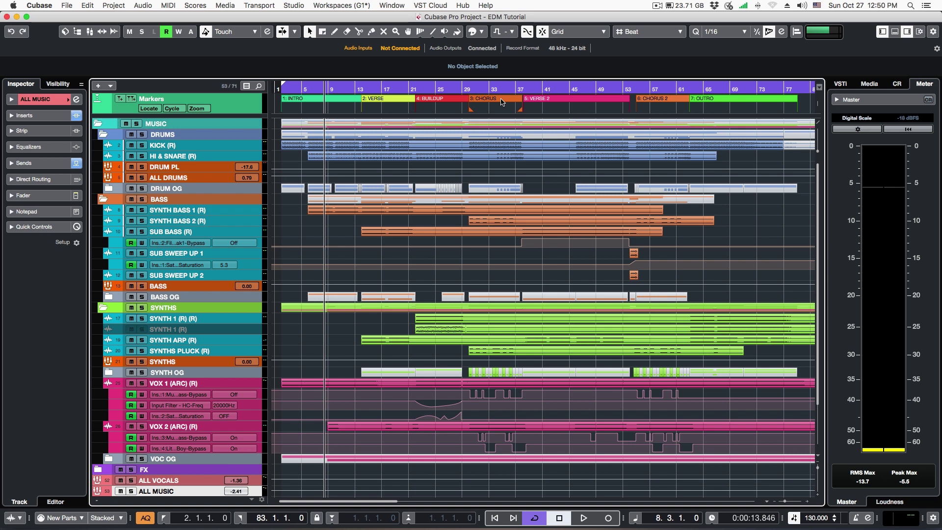
pyautogui.doubleClick(534, 92)
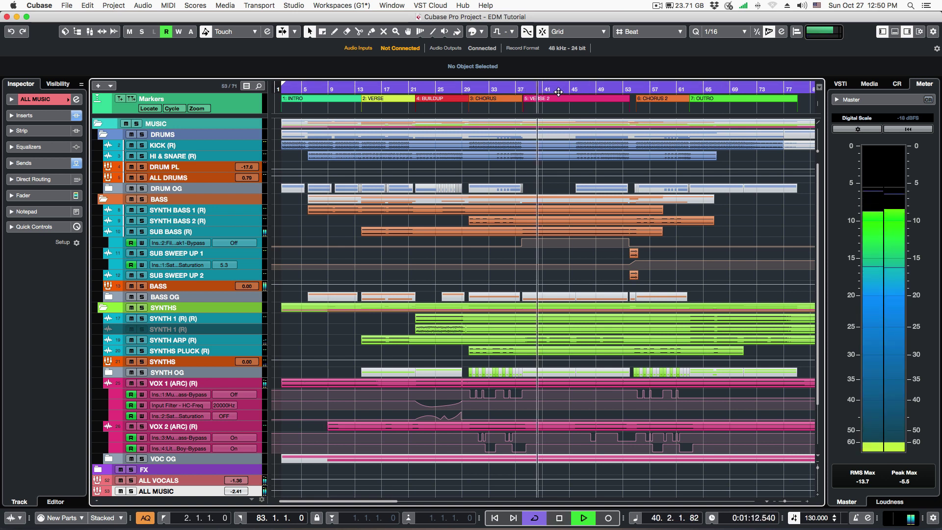
pyautogui.click(558, 91)
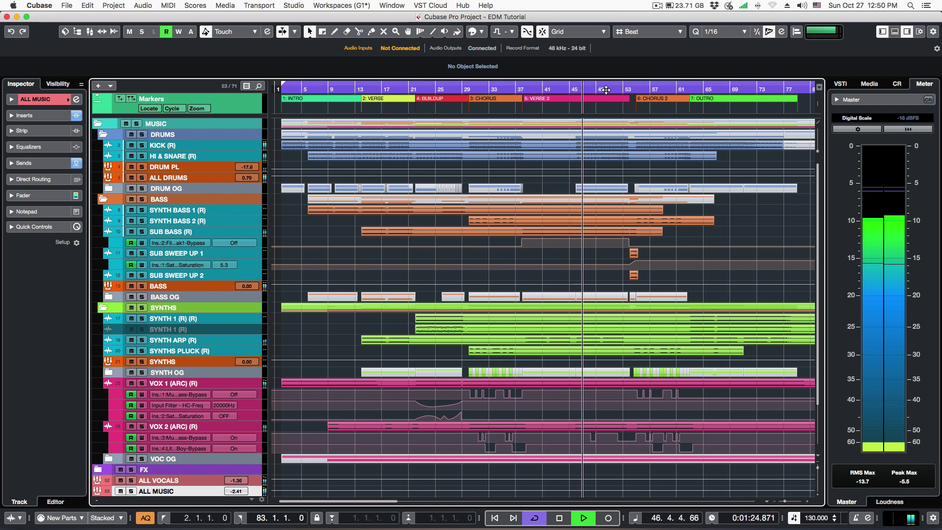
pyautogui.press('space')
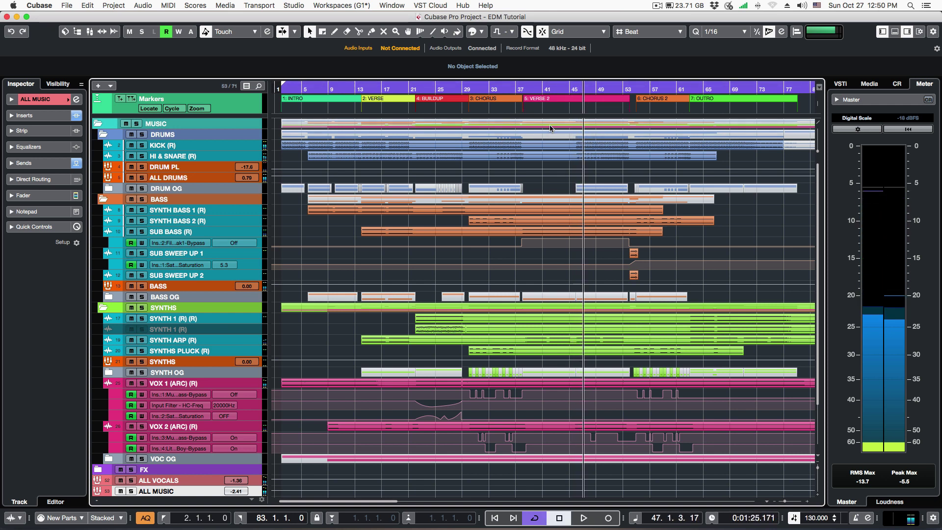
pyautogui.click(533, 111)
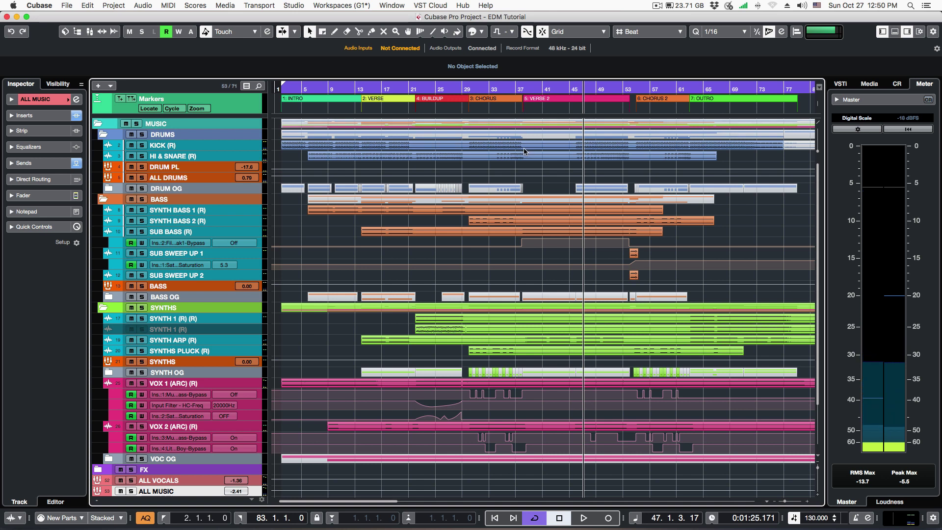
pyautogui.click(524, 90)
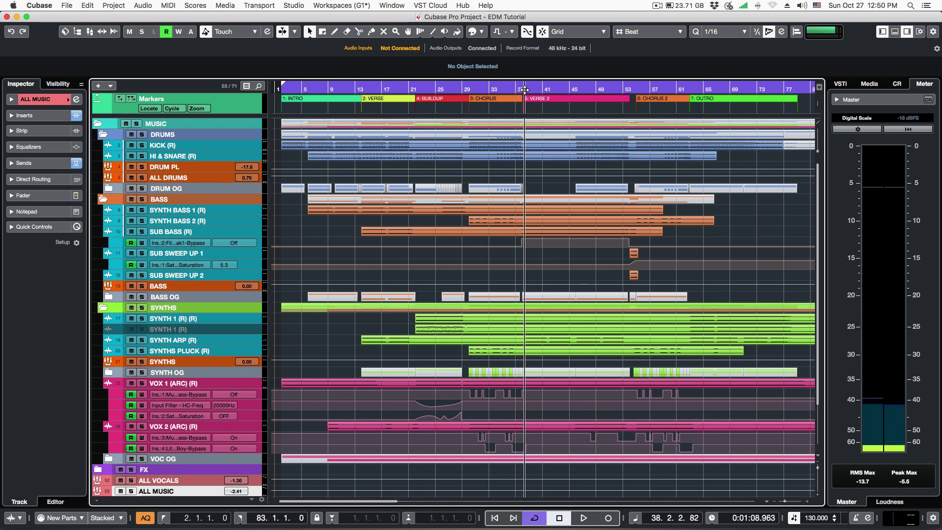
pyautogui.moveTo(586, 90); pyautogui.dragTo(576, 89)
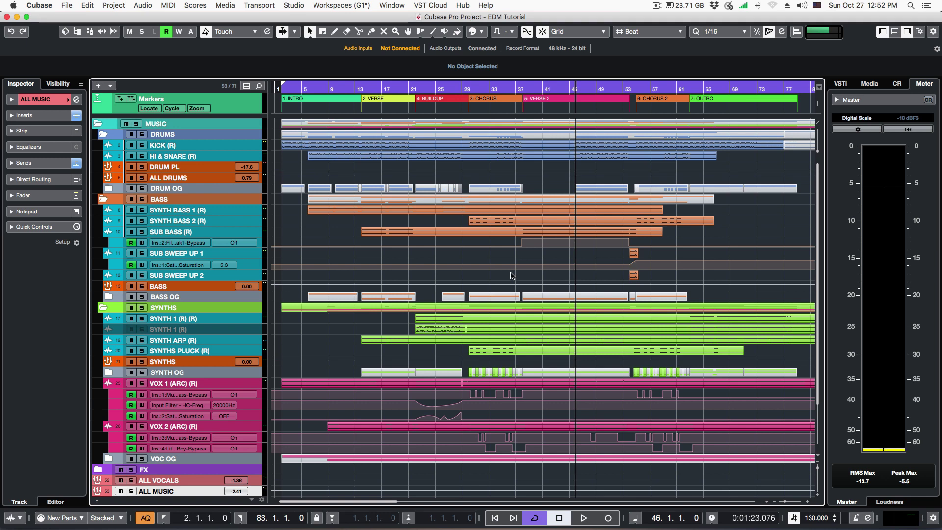
# Enlarge the track rows, show the Volume automation lane of the SYNTH ARP (R) track, and make the lane taller.
pyautogui.scroll(-2, 587, 404)
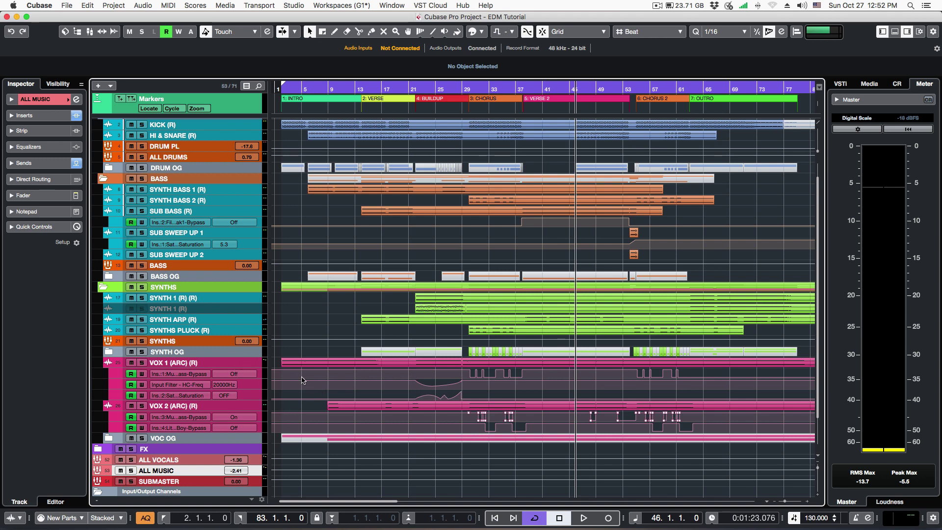
pyautogui.moveTo(817, 466); pyautogui.dragTo(817, 472)
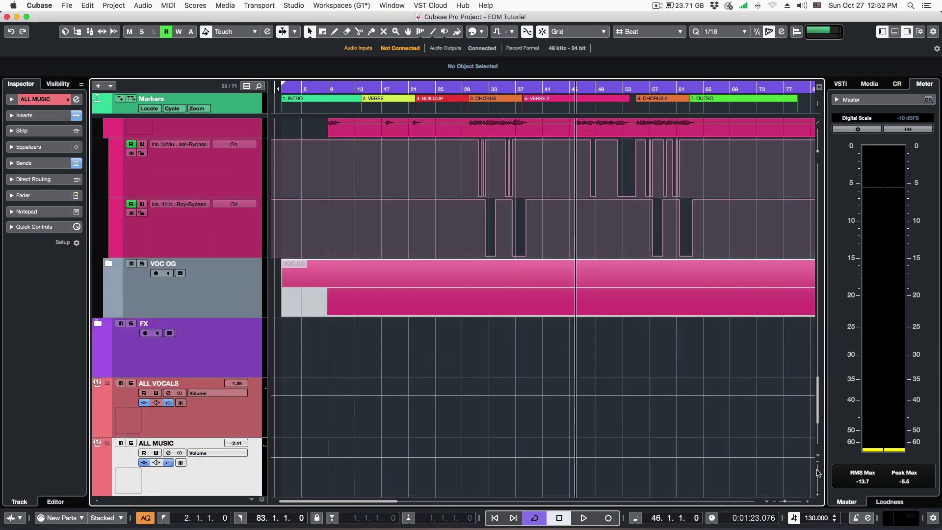
pyautogui.scroll(5, 336, 376)
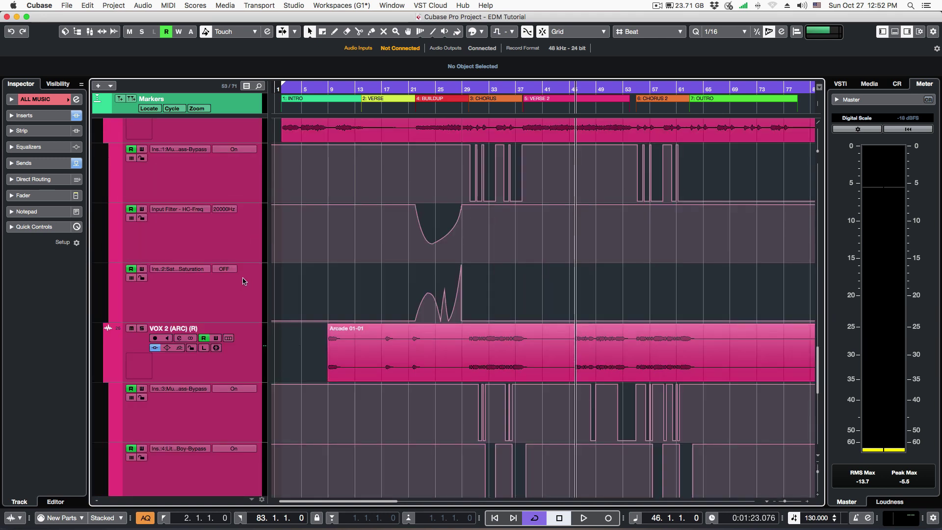
pyautogui.scroll(5, 246, 282)
pyautogui.click(233, 206)
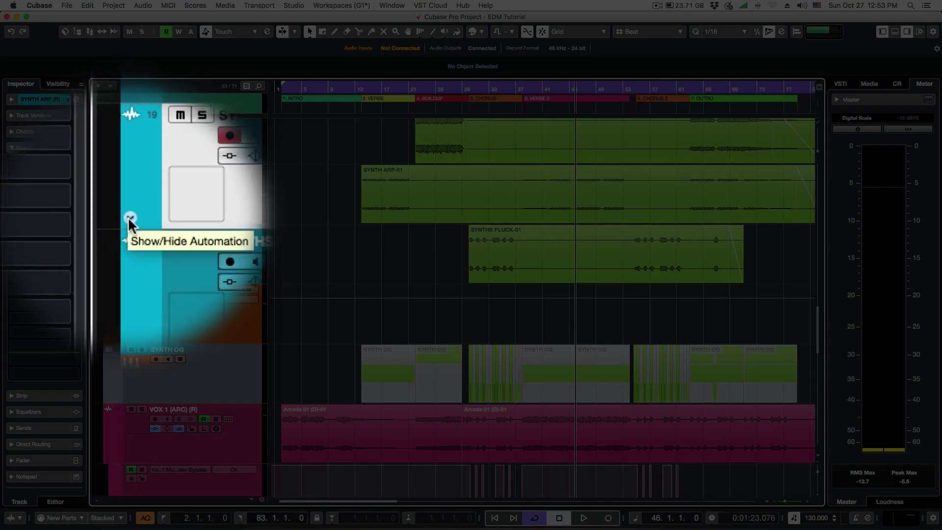
pyautogui.click(129, 218)
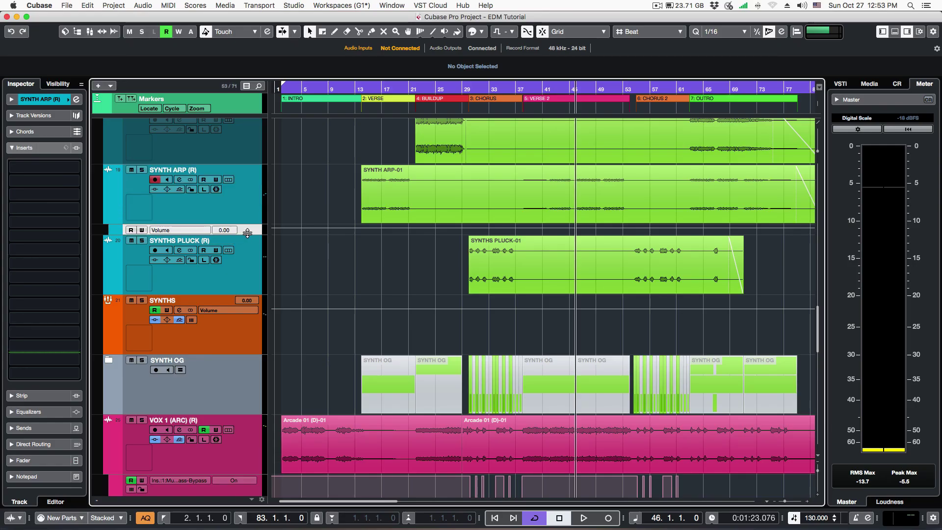
pyautogui.moveTo(252, 241); pyautogui.dragTo(251, 266)
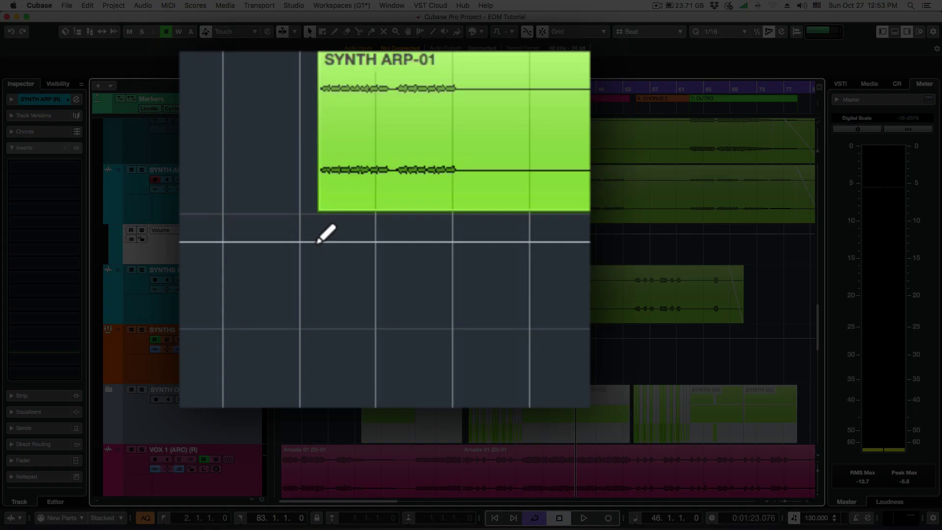
# Draw four volume automation points across the verse on the SYNTH ARP (R) lane, dipping and then peaking at about 5.74.
pyautogui.click(362, 233)
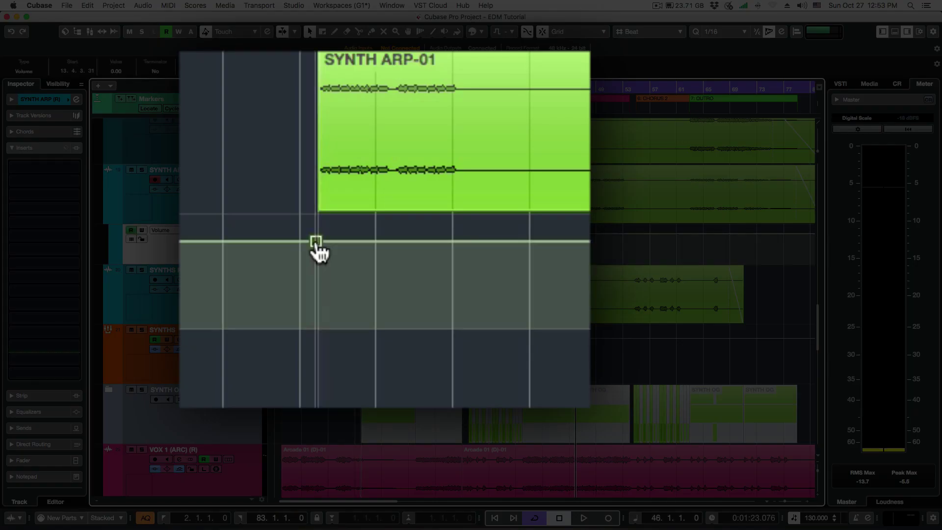
pyautogui.click(461, 241)
pyautogui.moveTo(376, 241); pyautogui.dragTo(373, 291)
pyautogui.moveTo(423, 258); pyautogui.dragTo(428, 220)
# Solo the SYNTH ARP (R) track and play the drawn volume curve with the MixConsole shown below the project.
pyautogui.click(141, 170)
pyautogui.press('space')
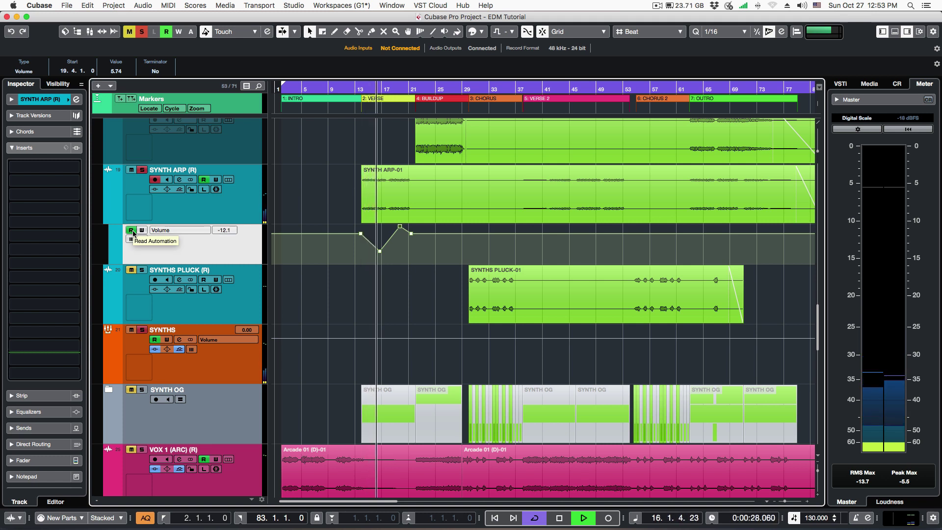
pyautogui.click(895, 32)
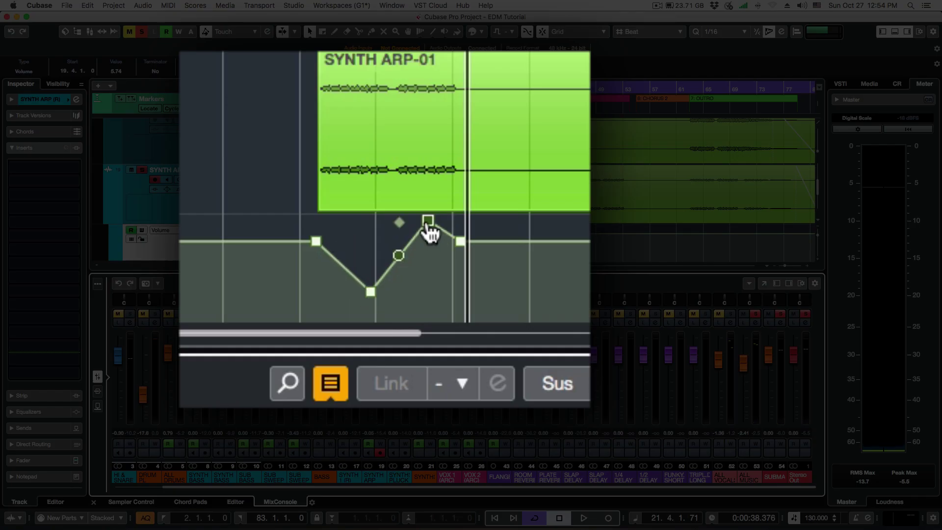
# Undo the volume points drawn on the SYNTH ARP (R) lane and hide the MixConsole below the project.
pyautogui.press('super+z')
pyautogui.press('super+z')
pyautogui.press('super+z')
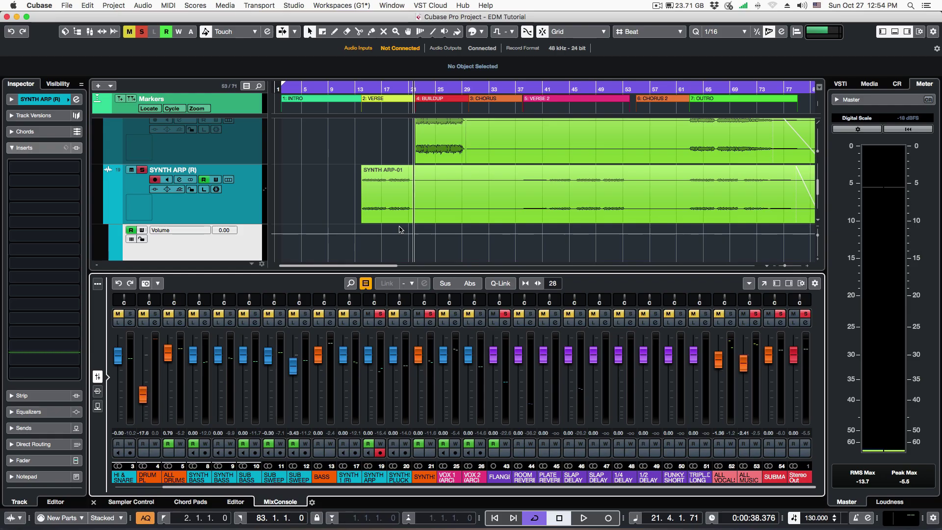
pyautogui.click(253, 245)
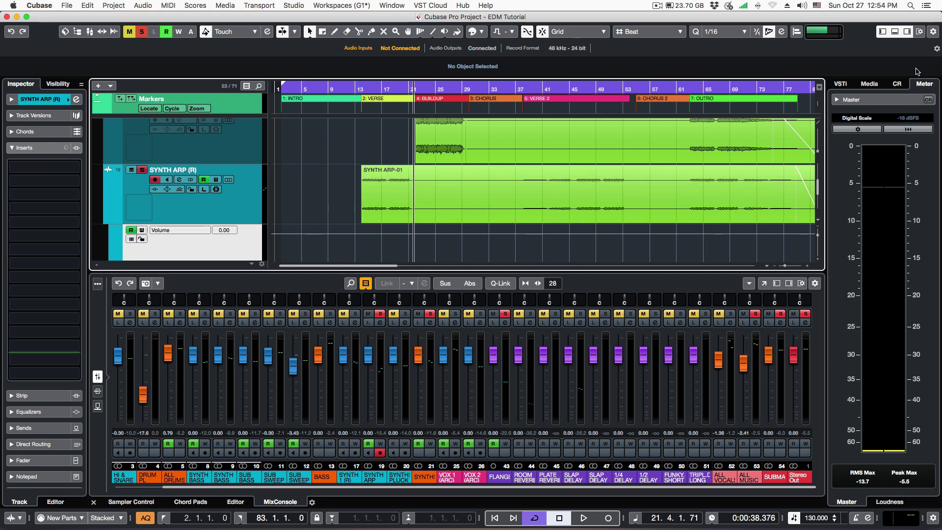
pyautogui.click(893, 33)
# Examine the automation parameters offered for the SYNTH ARP (R) lane, including the extended parameter list.
pyautogui.click(180, 230)
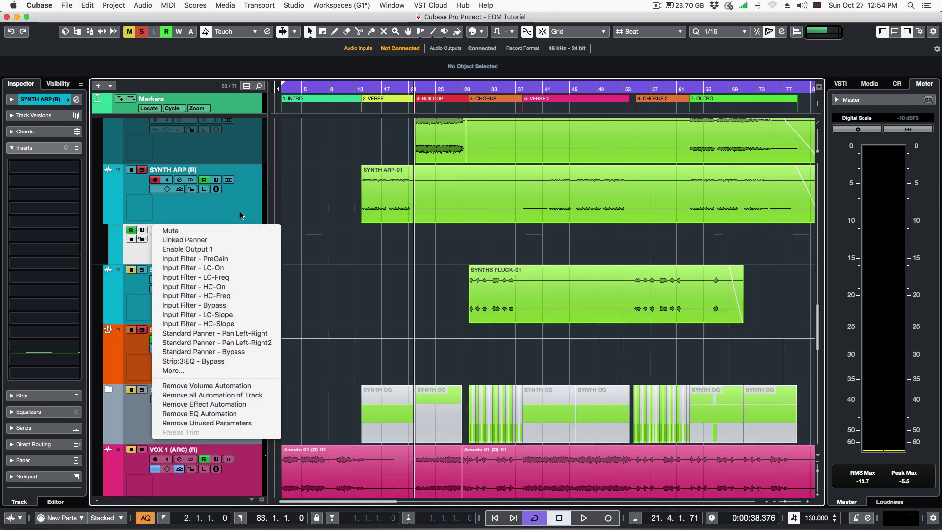
pyautogui.click(240, 213)
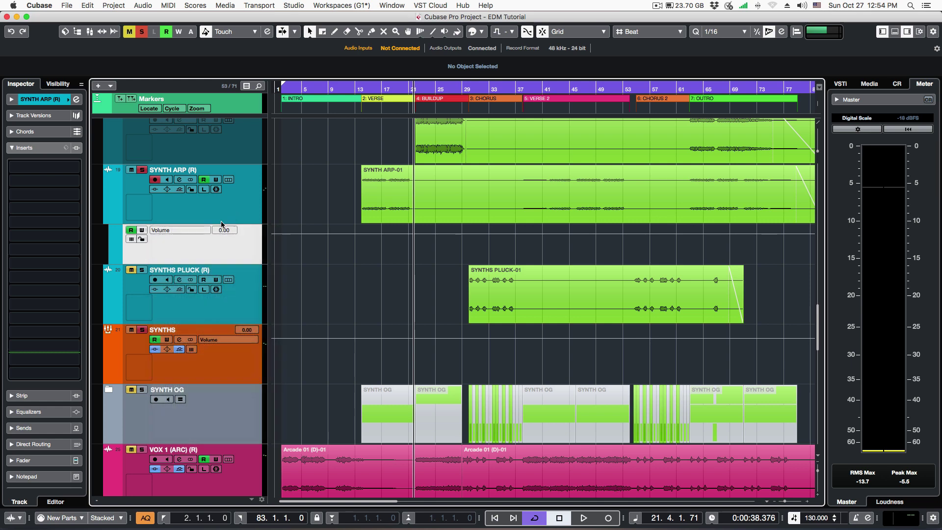
pyautogui.click(165, 231)
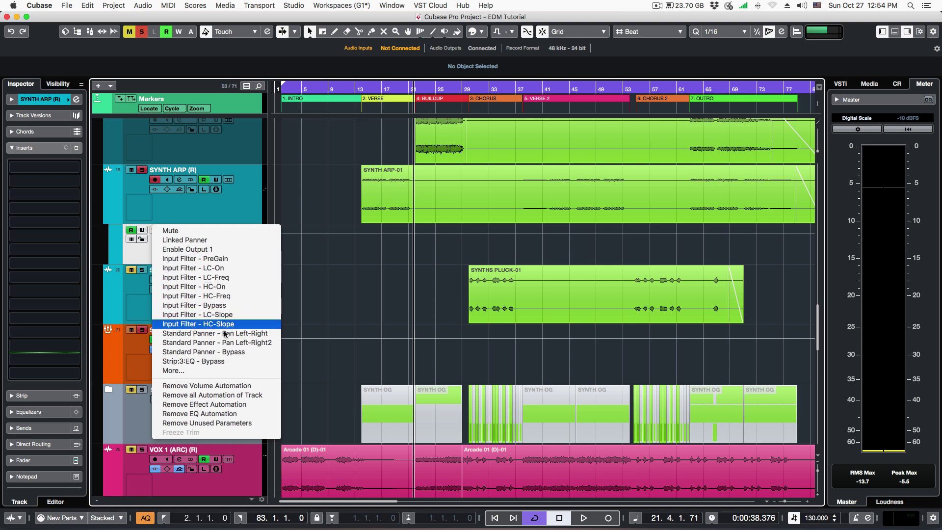
pyautogui.click(172, 372)
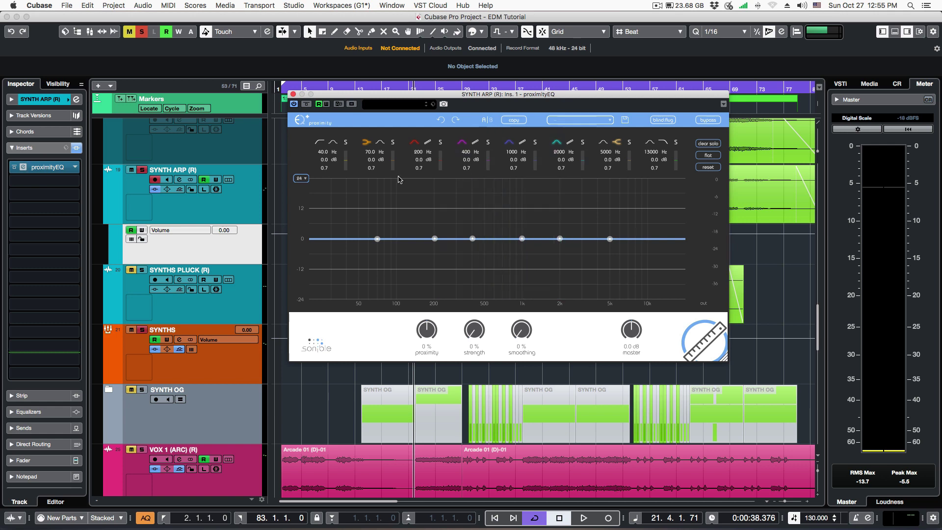
# Move the proximityEQ window aside and examine the automatable parameters of this insert in the lane's Add Parameter list, collapsing its folders again.
pyautogui.moveTo(333, 96); pyautogui.dragTo(367, 116)
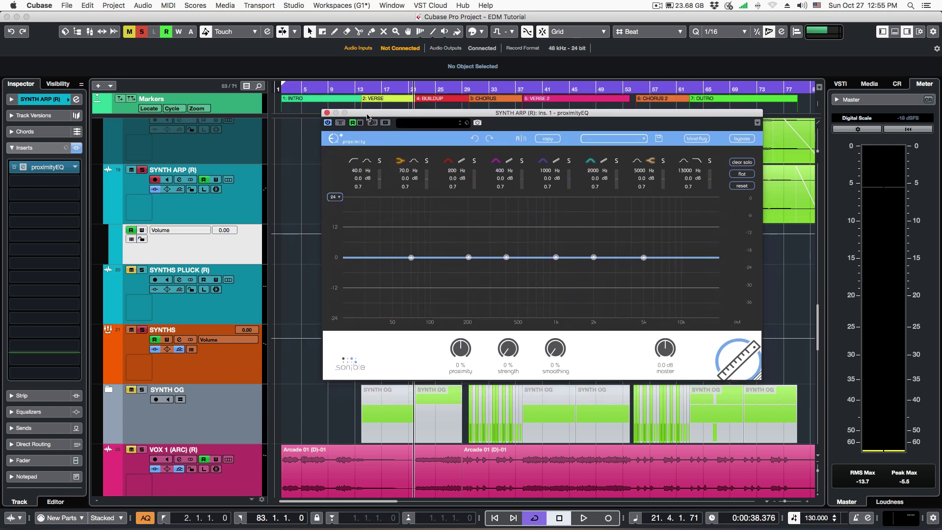
pyautogui.click(172, 231)
pyautogui.click(170, 371)
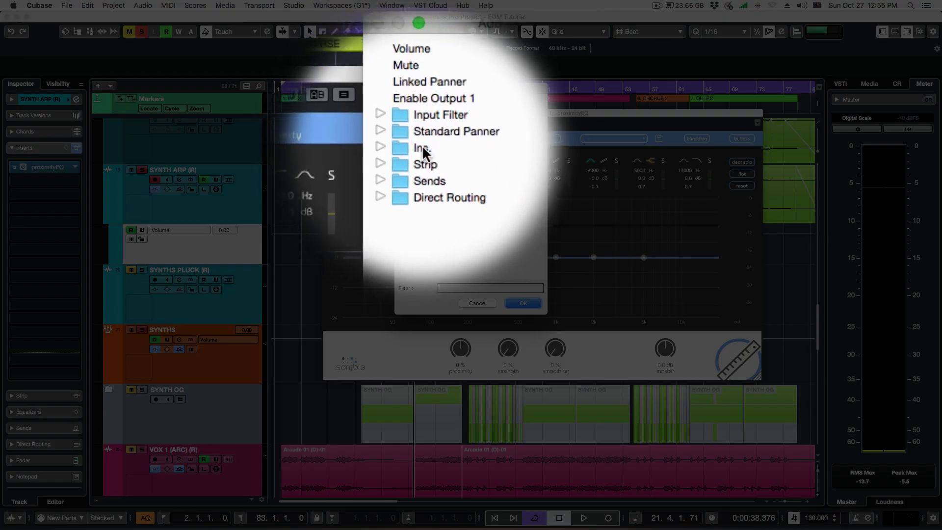
pyautogui.click(403, 148)
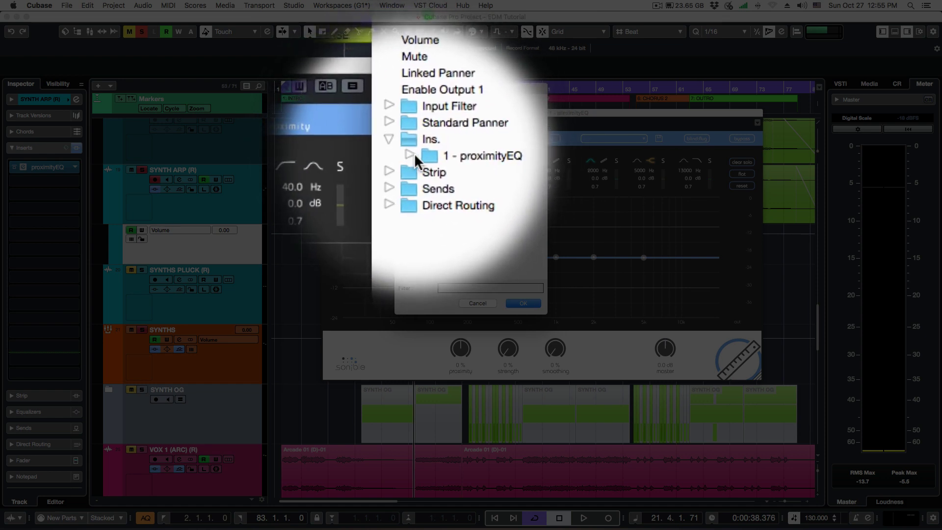
pyautogui.click(405, 150)
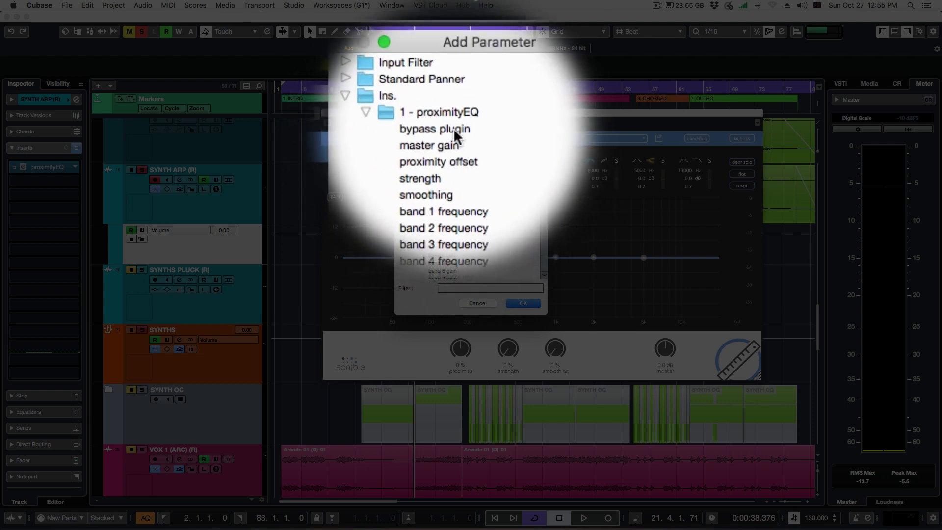
pyautogui.scroll(-10, 484, 173)
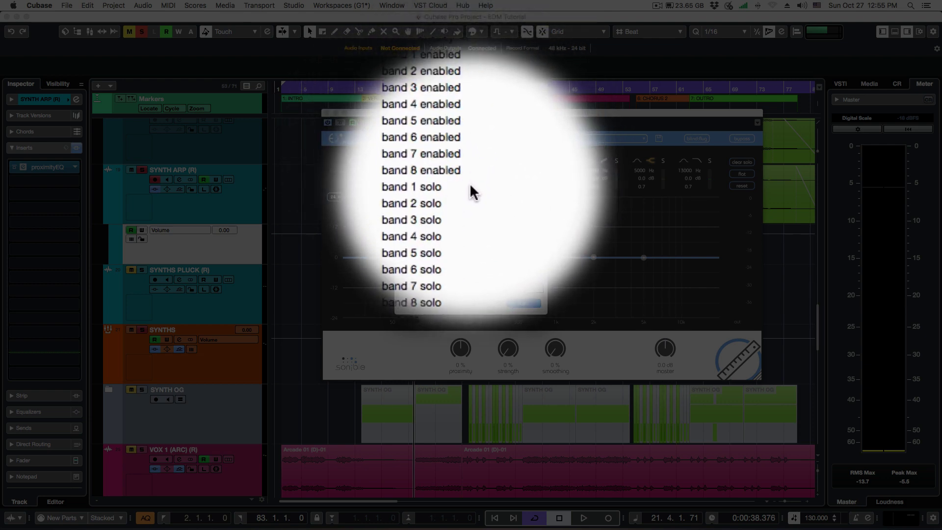
pyautogui.scroll(15, 471, 191)
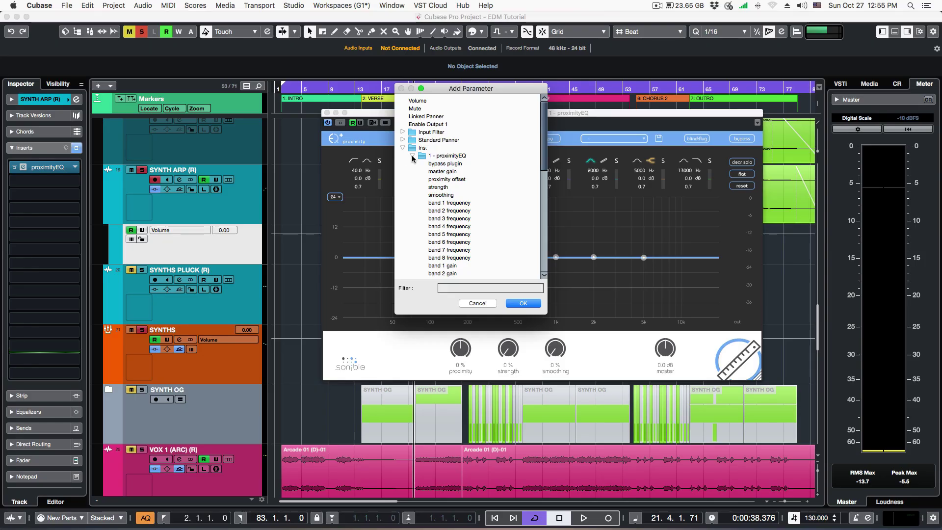
pyautogui.click(413, 156)
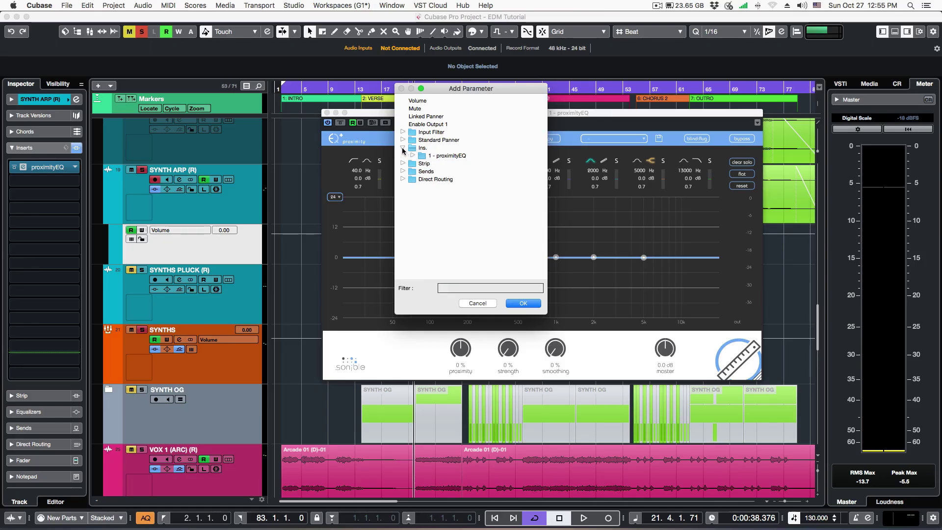
pyautogui.click(402, 148)
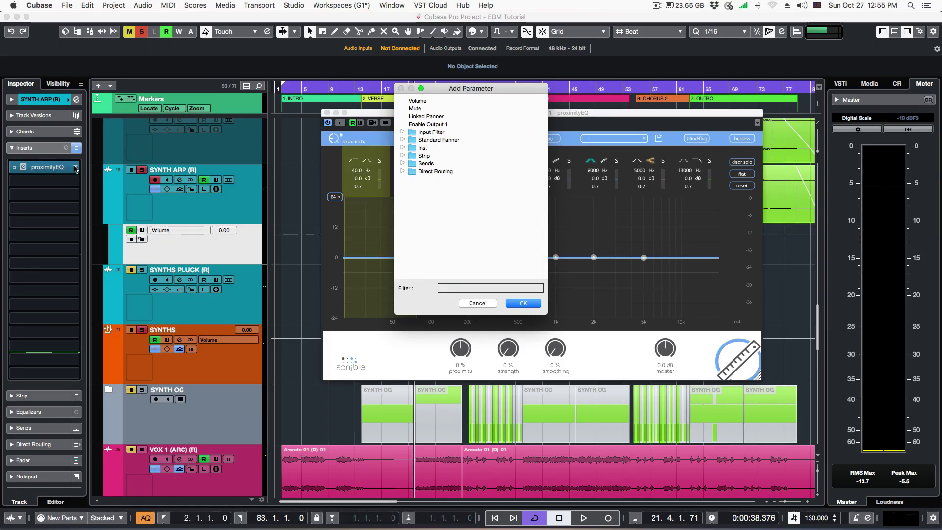
# Cancel adding a parameter and remove the proximityEQ insert from the SYNTH ARP (R) track.
pyautogui.click(478, 304)
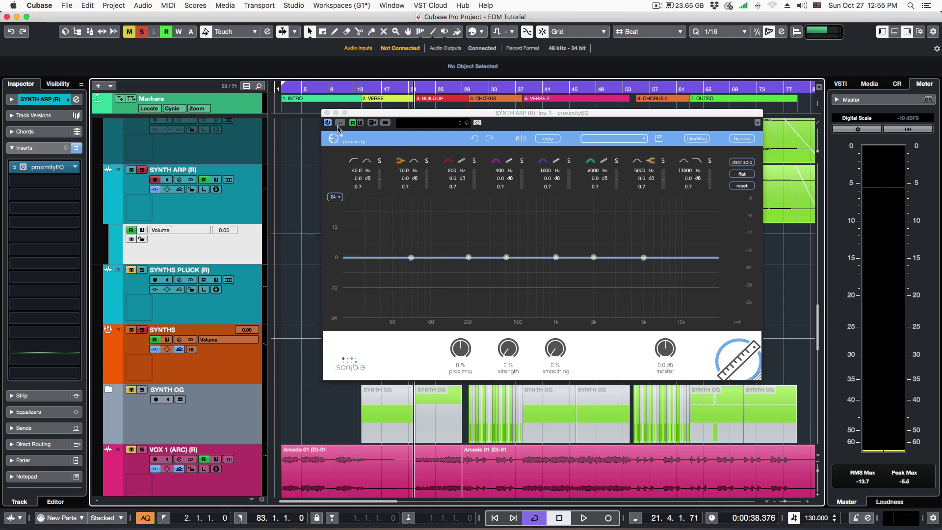
pyautogui.click(327, 112)
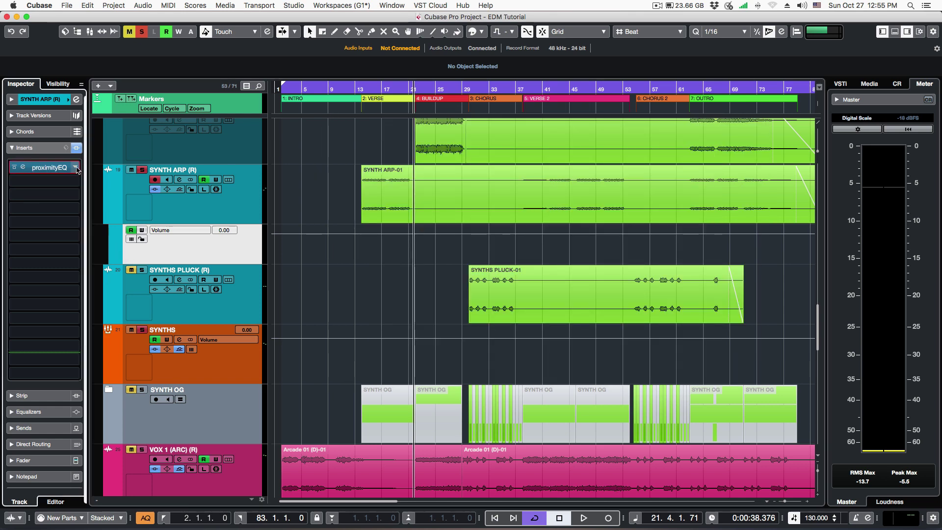
pyautogui.click(46, 168)
pyautogui.click(36, 186)
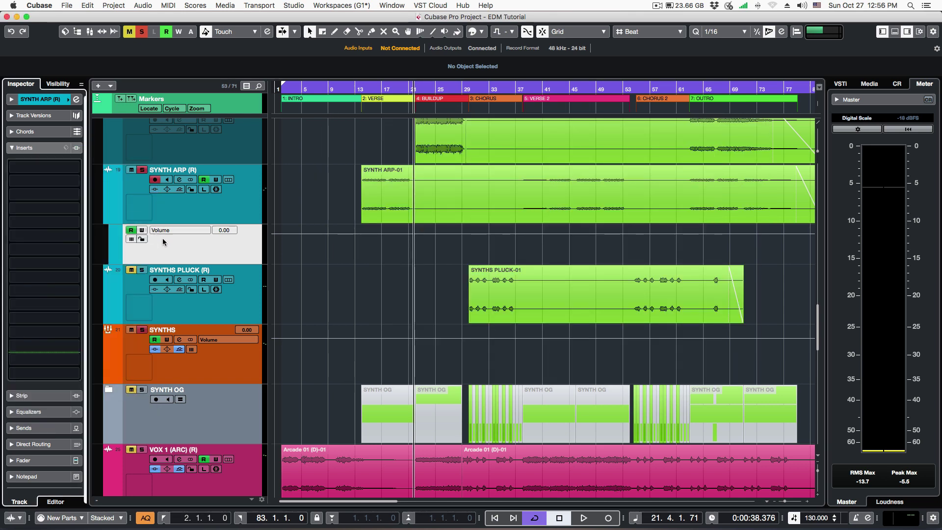
# Hide the automation lane of the SYNTH ARP (R) track and turn off all soloing.
pyautogui.click(108, 220)
pyautogui.click(113, 169)
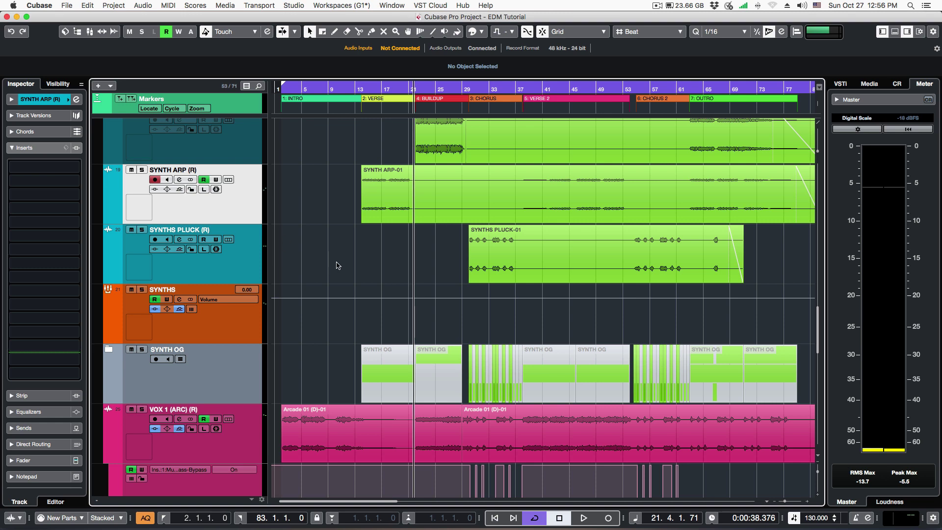
# Solo the VOX 1 (ARC) (R) track while playing the first chorus to hear its Multipass bypass automation.
pyautogui.scroll(-3, 338, 260)
pyautogui.click(245, 293)
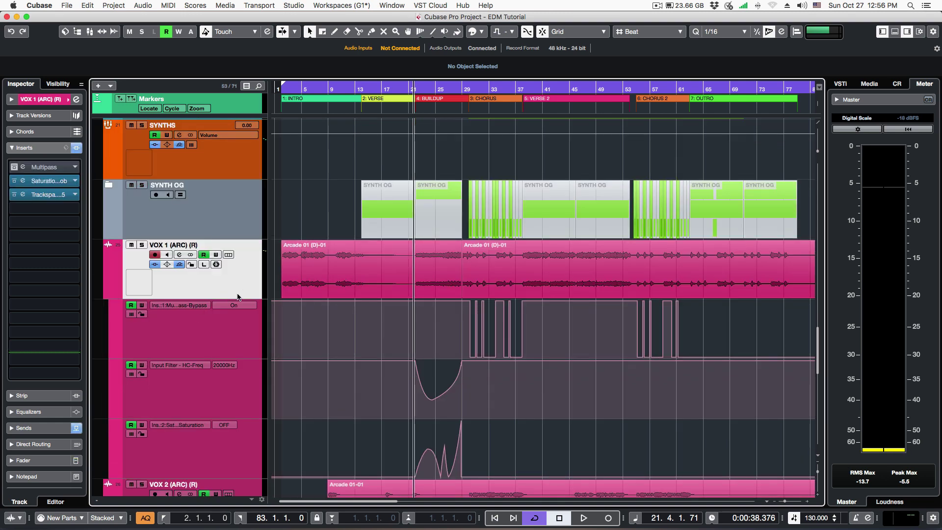
pyautogui.click(245, 345)
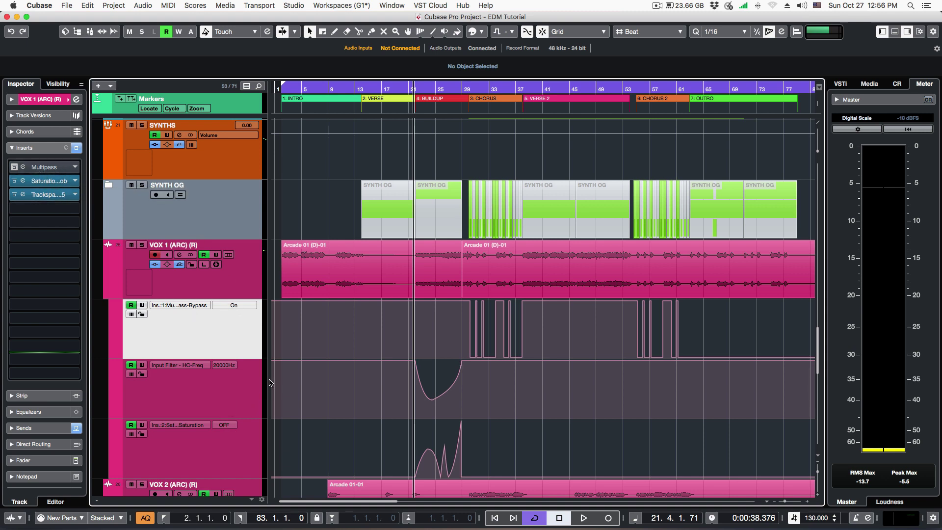
pyautogui.click(469, 91)
pyautogui.press('space')
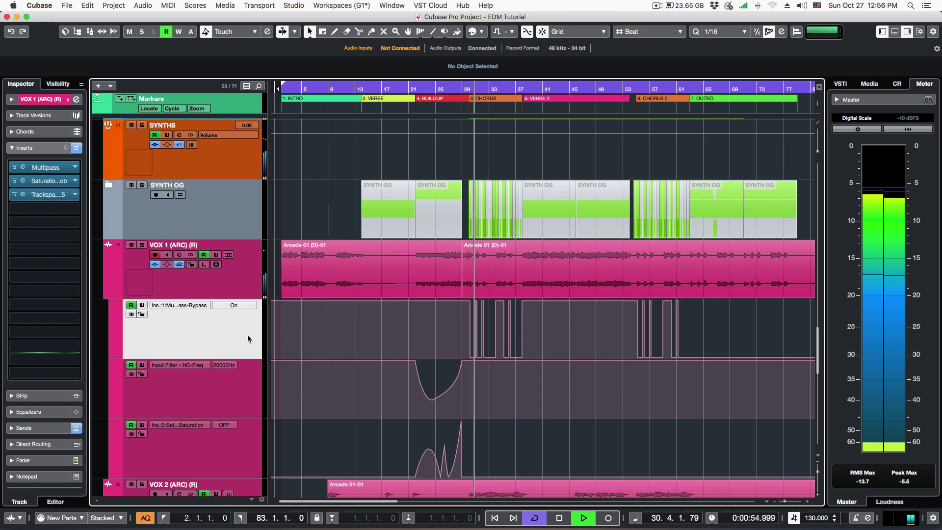
pyautogui.click(141, 245)
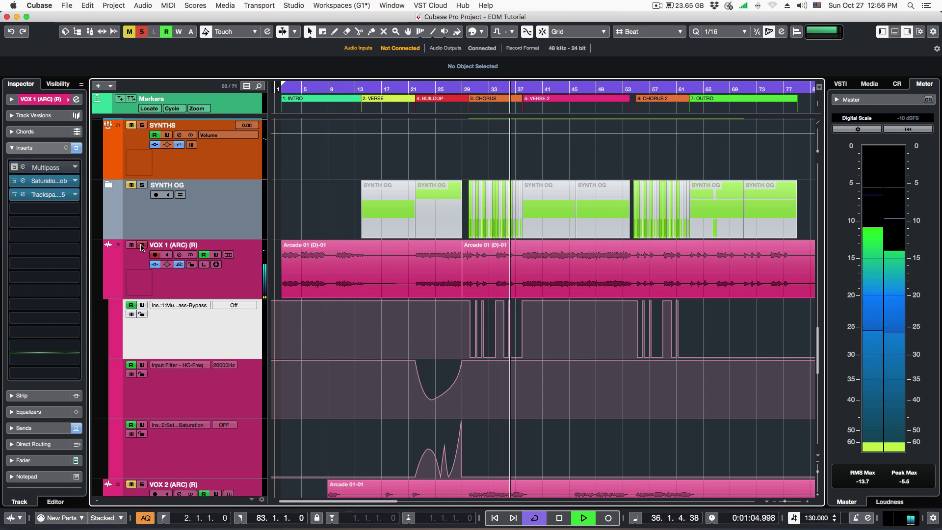
pyautogui.press('space')
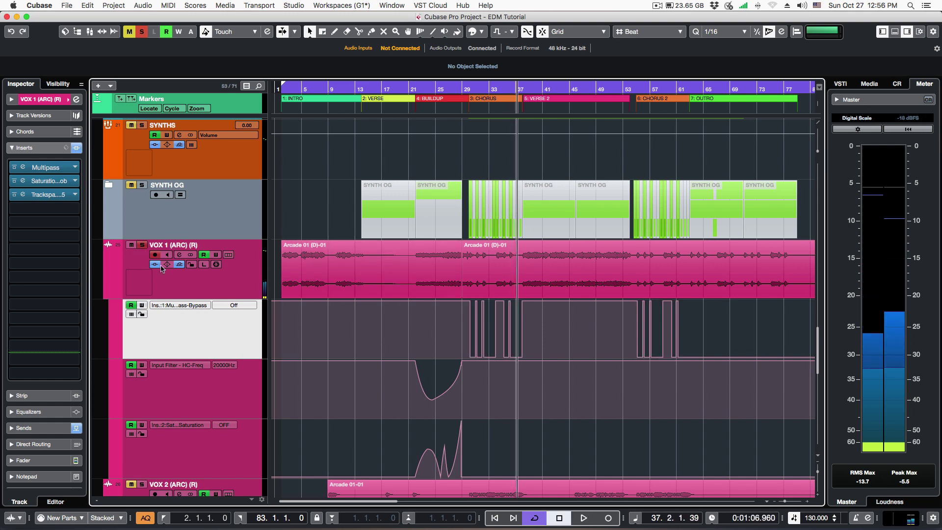
# Examine the Multipass insert settings on VOX 1 (ARC) (R), including the output gain, and close the plug-in window.
pyautogui.click(31, 168)
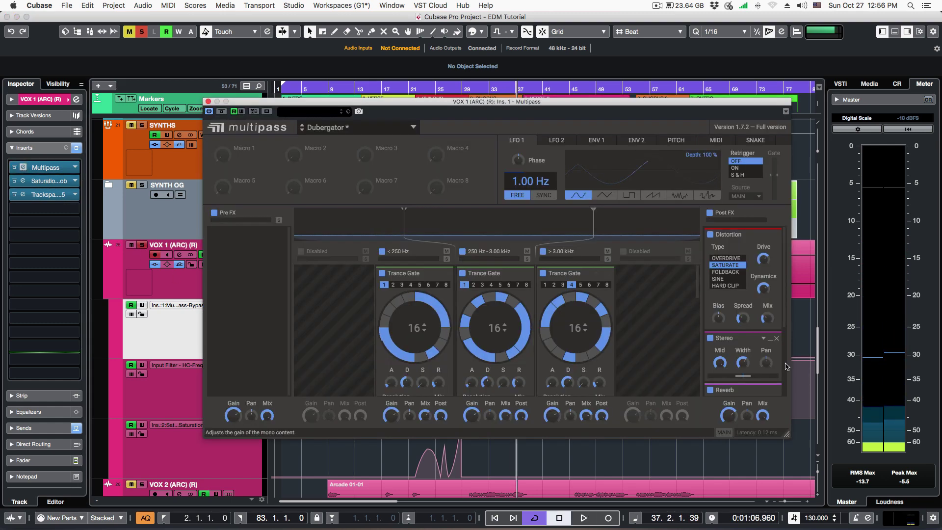
pyautogui.moveTo(729, 416); pyautogui.dragTo(729, 416)
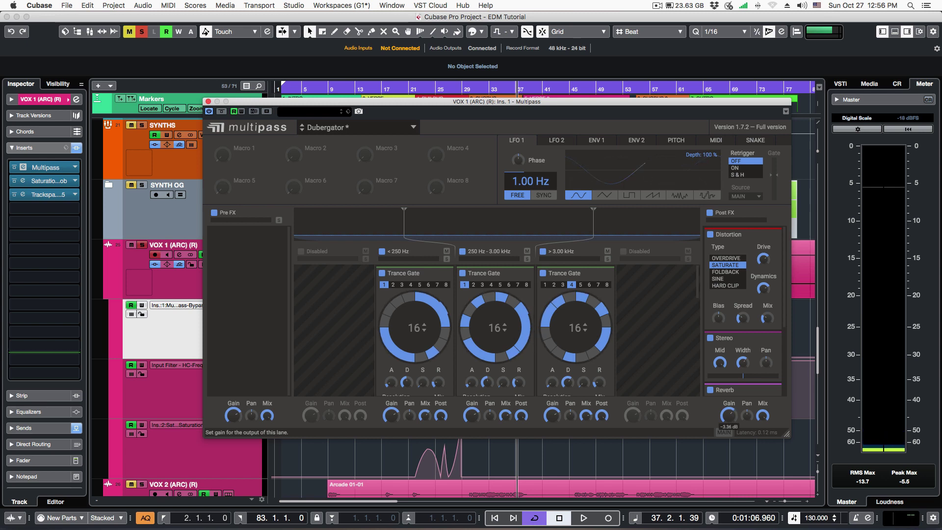
pyautogui.moveTo(729, 416); pyautogui.dragTo(729, 415)
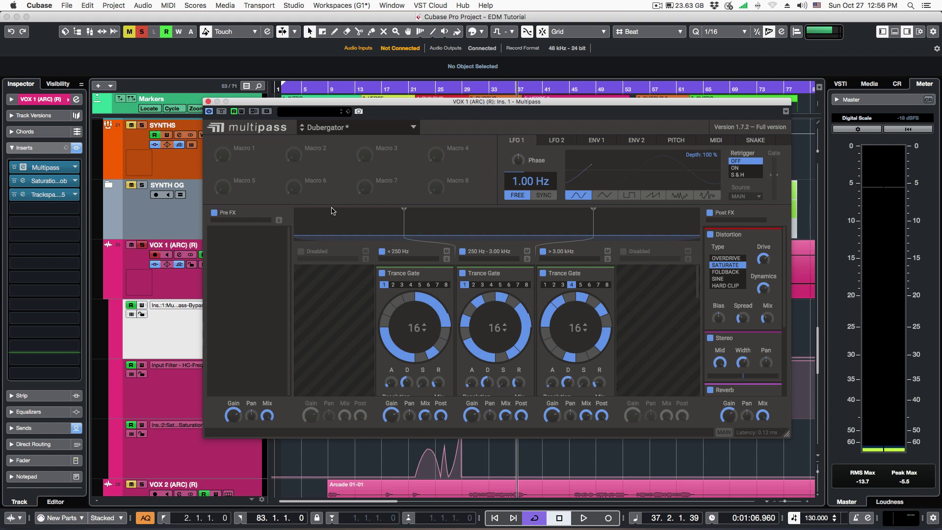
pyautogui.click(207, 101)
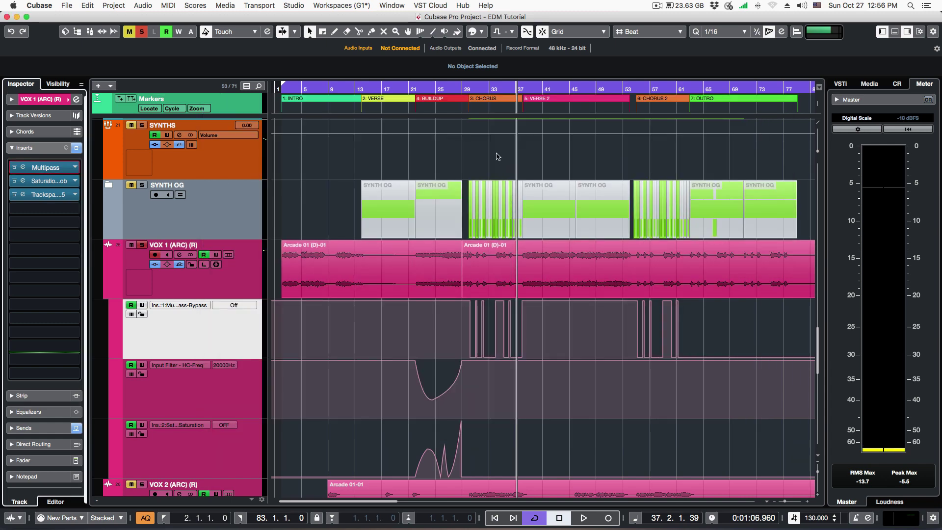
# Play the soloed VOX 1 (ARC) (R) track through a close-up of the first chorus, following its Multipass bypass lane.
pyautogui.moveTo(474, 90); pyautogui.dragTo(475, 102)
pyautogui.click(441, 91)
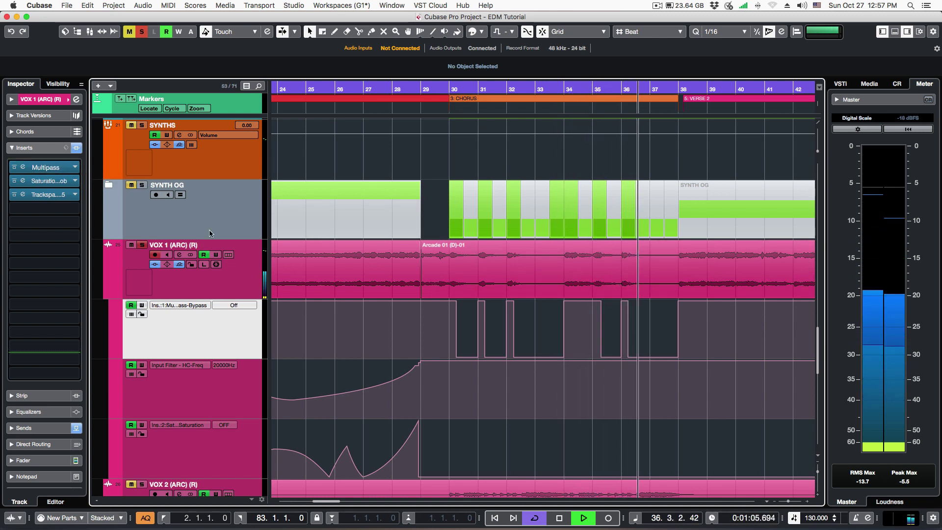
pyautogui.press('space')
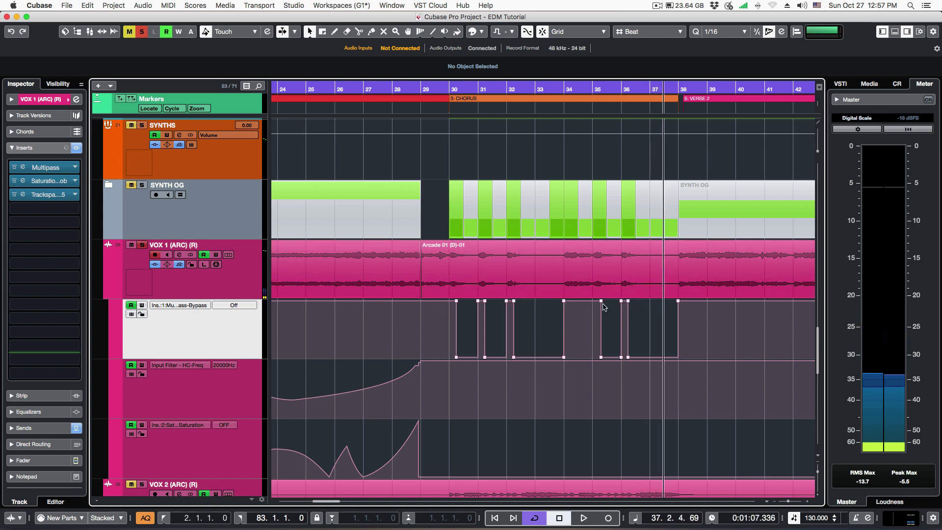
pyautogui.click(231, 208)
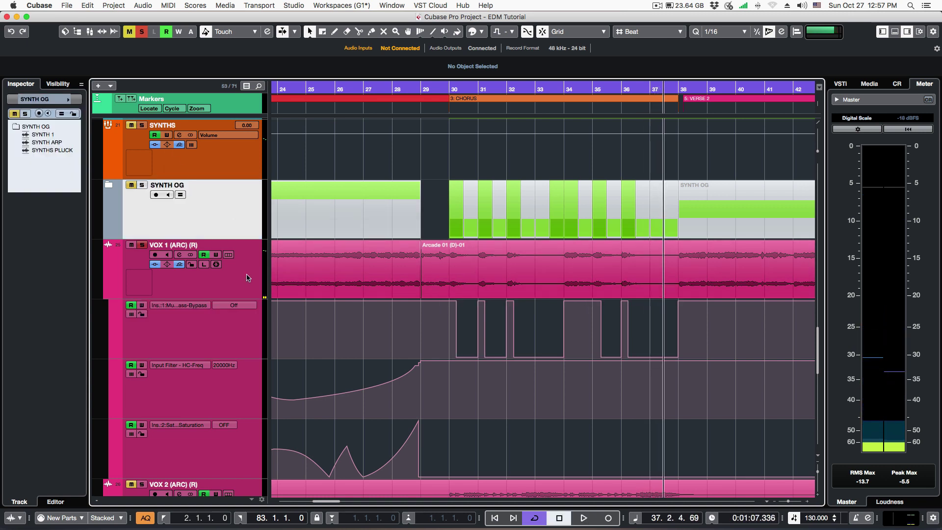
pyautogui.click(217, 277)
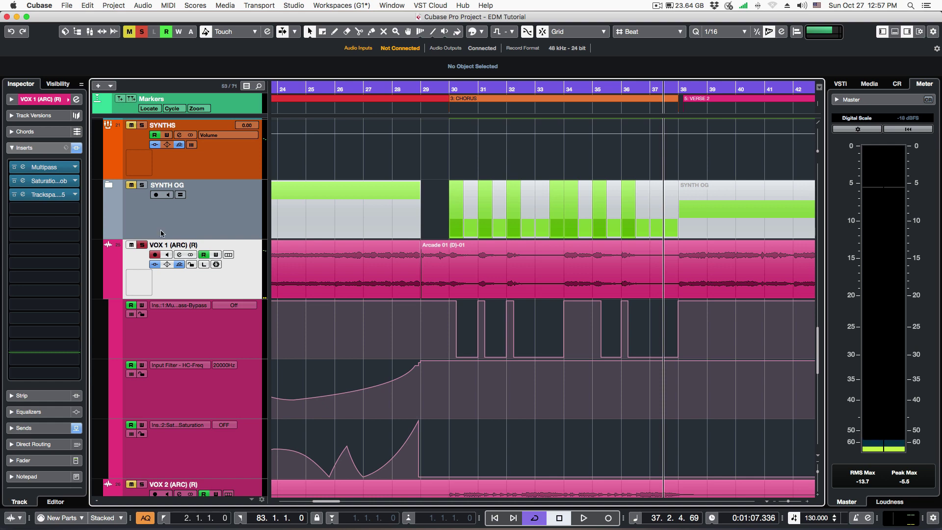
# Solo VOX 2 (ARC) (R) while playing the first chorus to hear its Multipass and LittleAlterBoy bypass automation.
pyautogui.scroll(-5, 556, 359)
pyautogui.scroll(-5, 557, 359)
pyautogui.scroll(3, 631, 413)
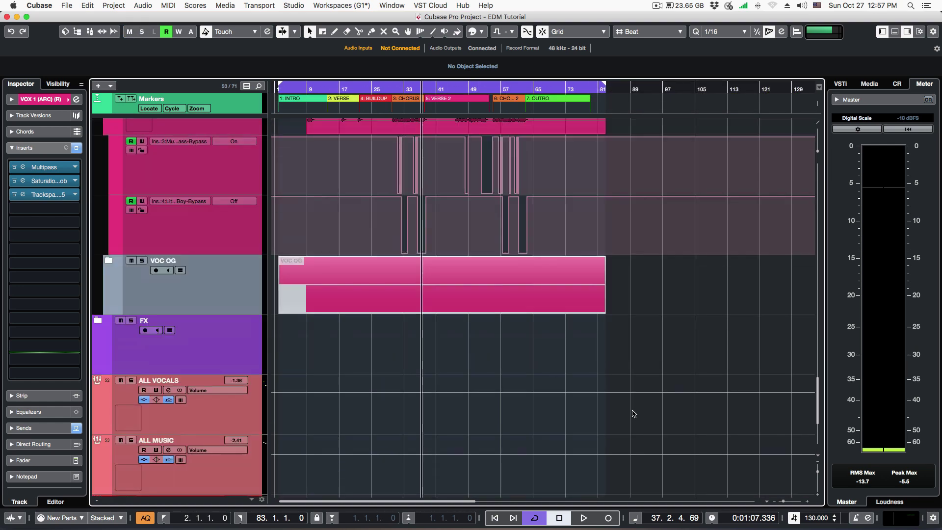
pyautogui.scroll(-1, 652, 377)
pyautogui.click(246, 291)
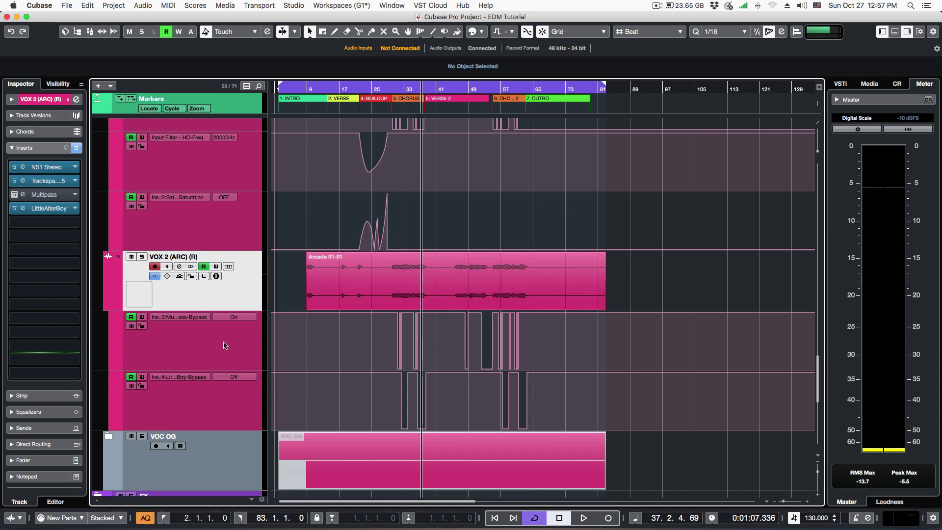
pyautogui.moveTo(397, 90); pyautogui.dragTo(398, 135)
pyautogui.press('space')
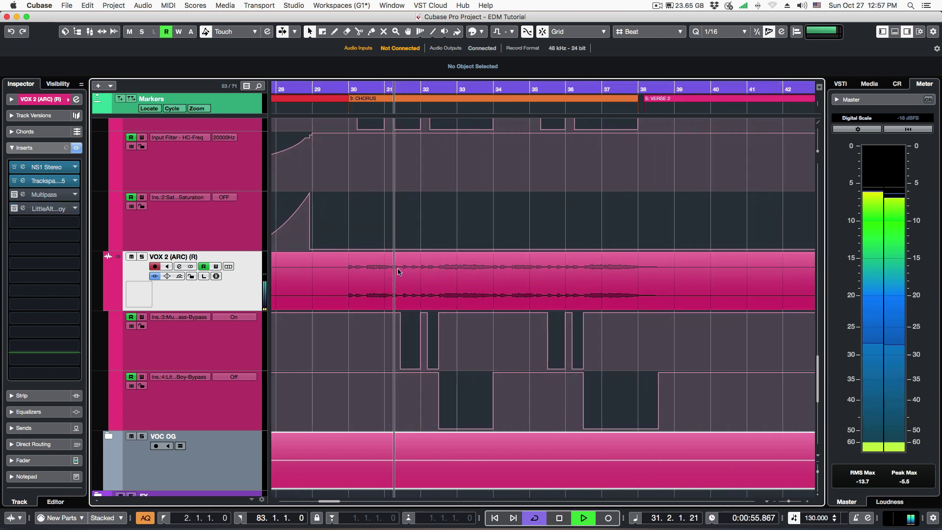
pyautogui.click(142, 258)
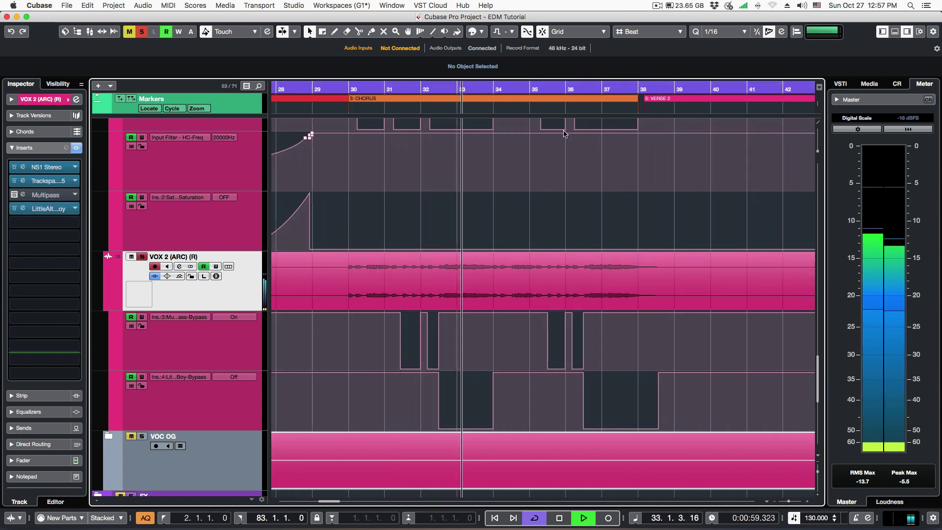
pyautogui.click(543, 88)
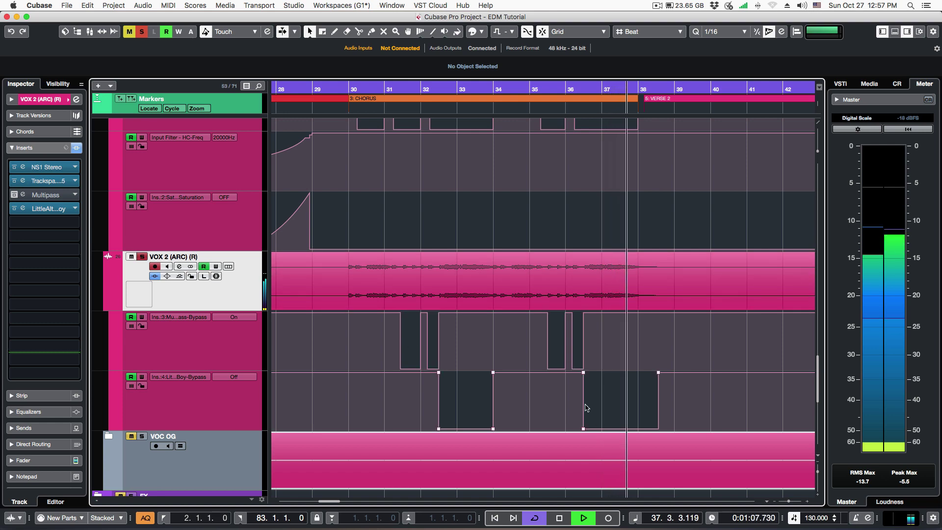
pyautogui.press('space')
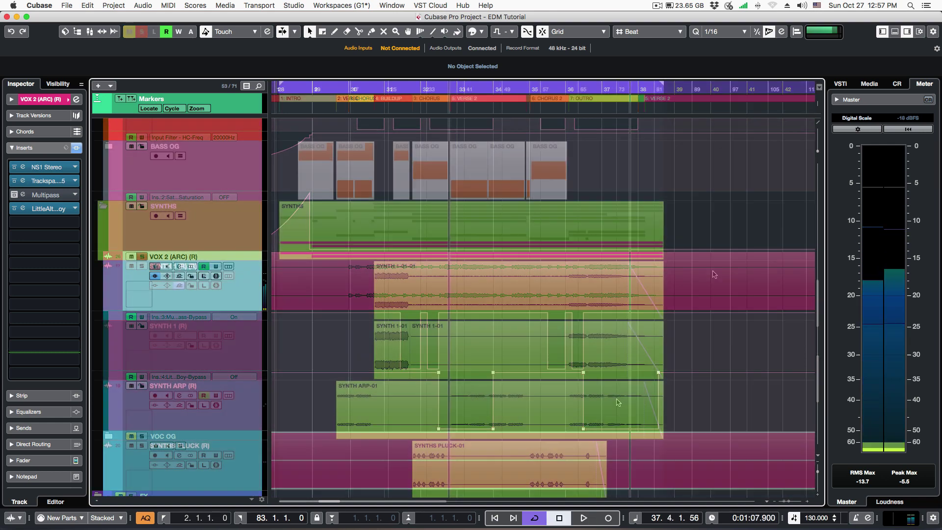
# Select the SUB BASS (R) track and play the start of VERSE 2 in the full mix.
pyautogui.scroll(10, 714, 275)
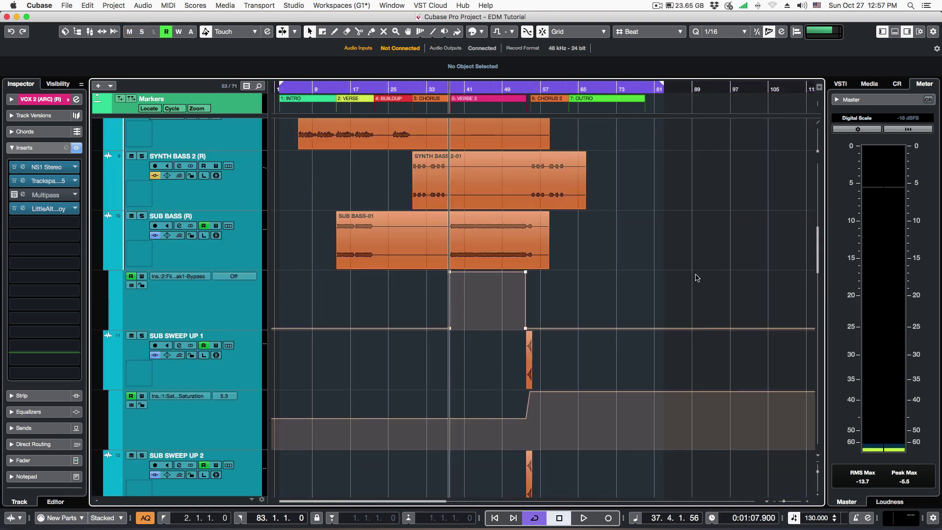
pyautogui.click(249, 260)
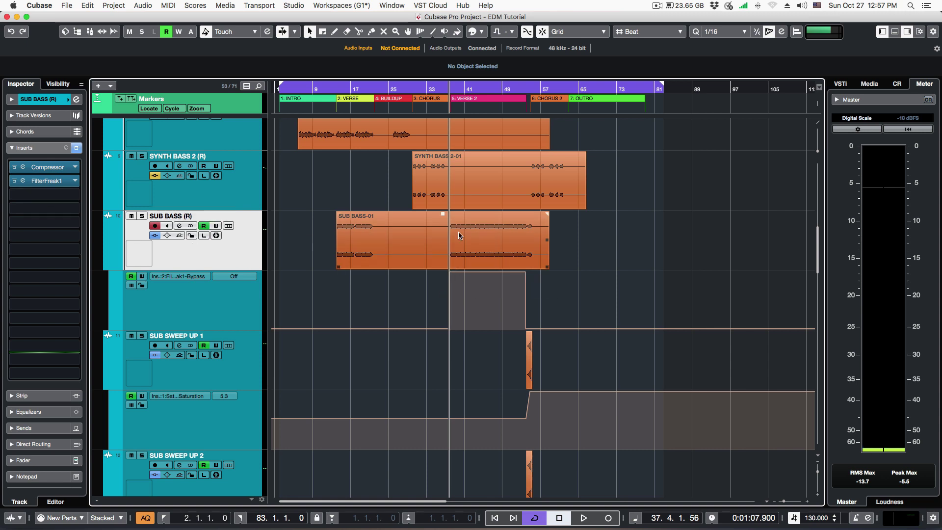
pyautogui.press('space')
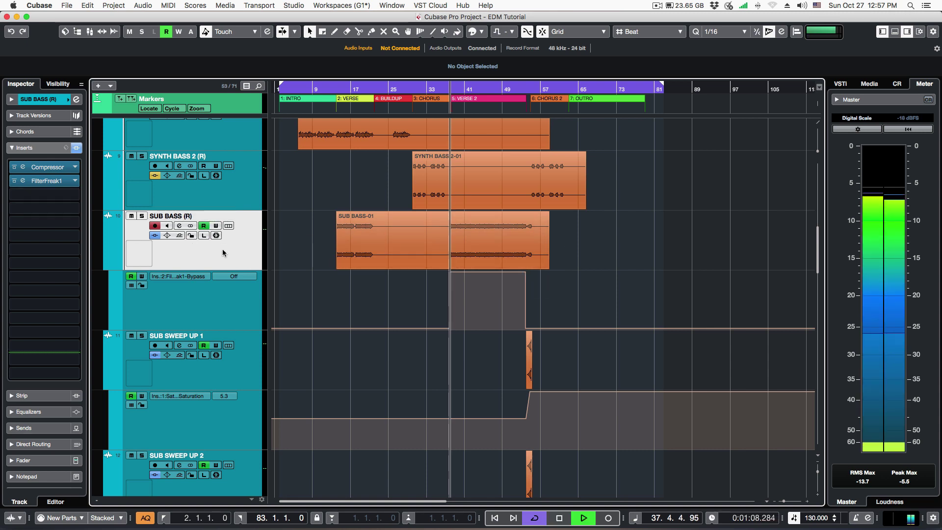
pyautogui.click(501, 244)
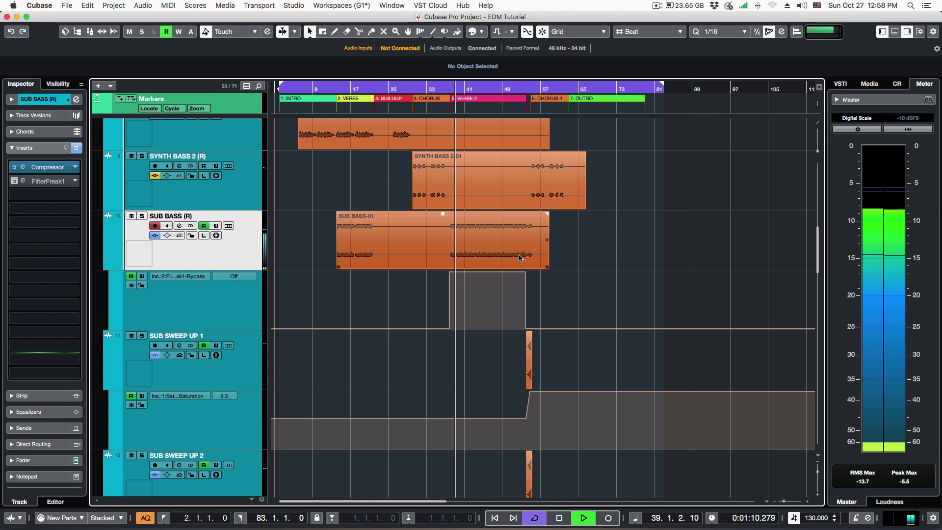
pyautogui.press('space')
# Solo SUB BASS (R) and play it from the start of the first VERSE section.
pyautogui.click(342, 98)
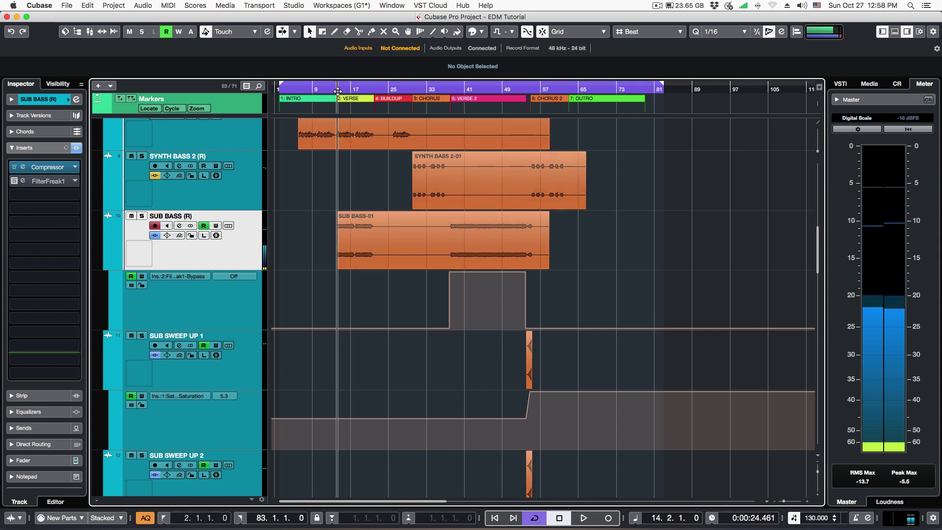
pyautogui.click(368, 262)
pyautogui.click(142, 216)
pyautogui.press('space')
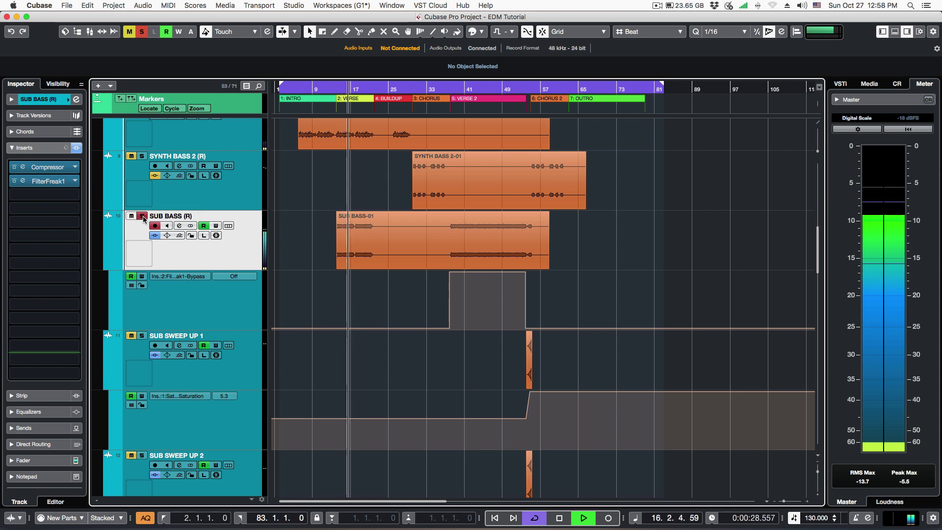
pyautogui.press('space')
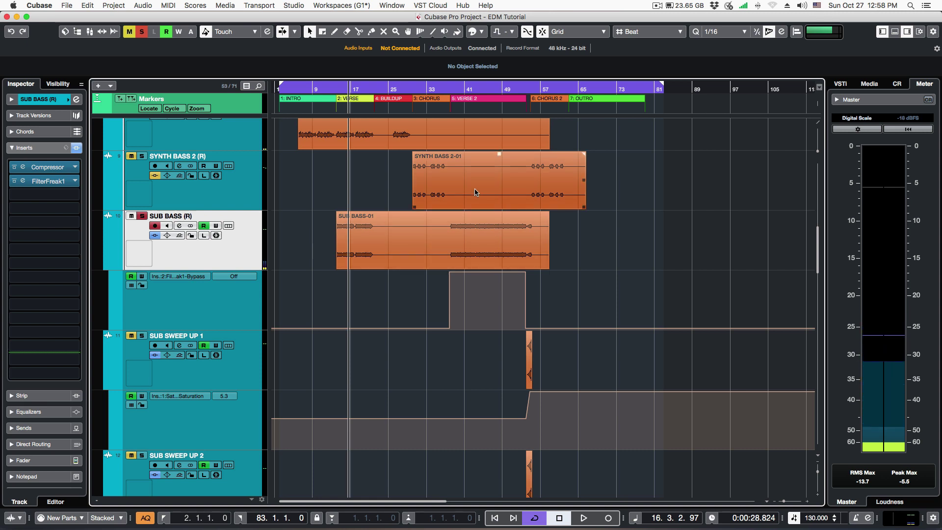
# Play the soloed SUB BASS (R) track from the start of VERSE 2 for its FilterFreak1 bypass automation, and turn off solo.
pyautogui.click(451, 96)
pyautogui.click(449, 96)
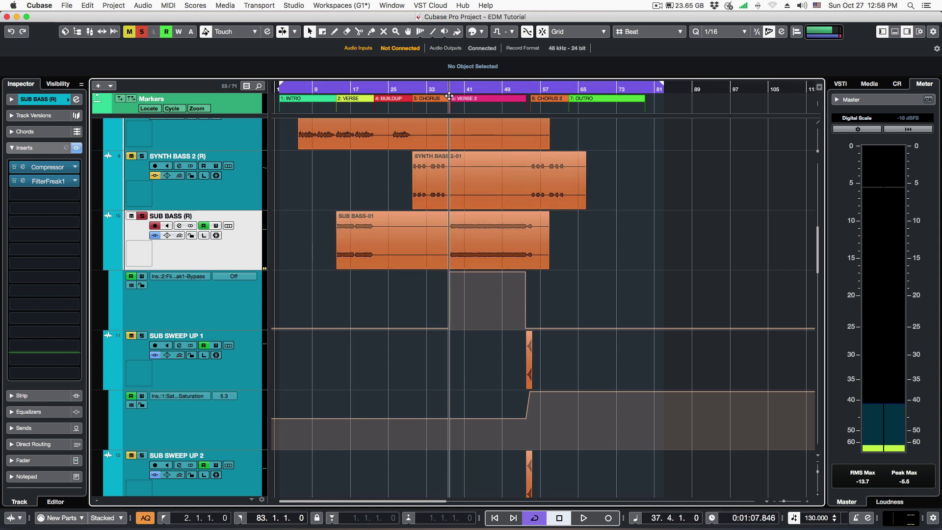
pyautogui.click(526, 253)
pyautogui.press('space')
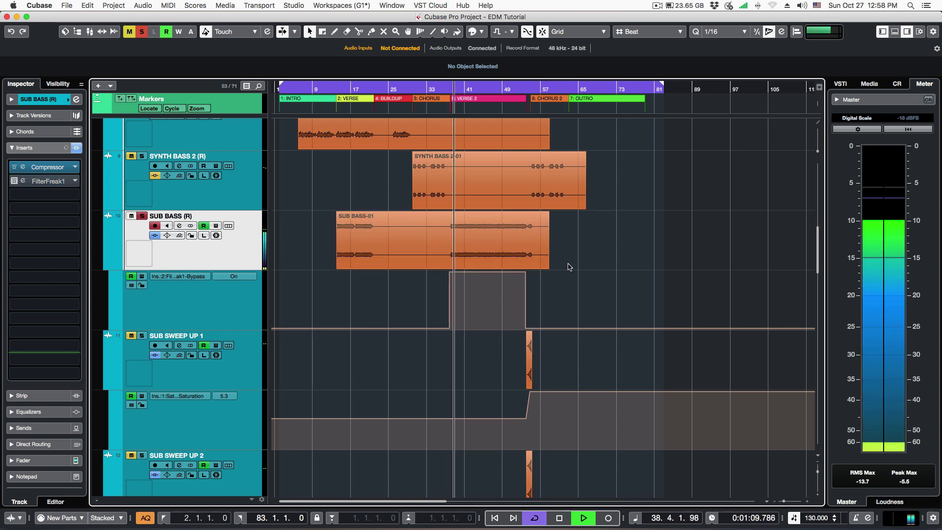
pyautogui.click(478, 252)
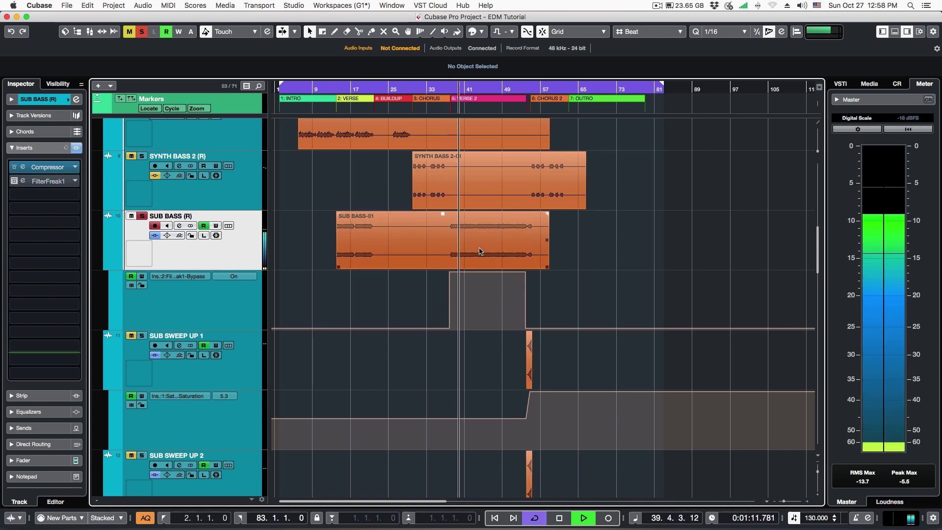
pyautogui.press('space')
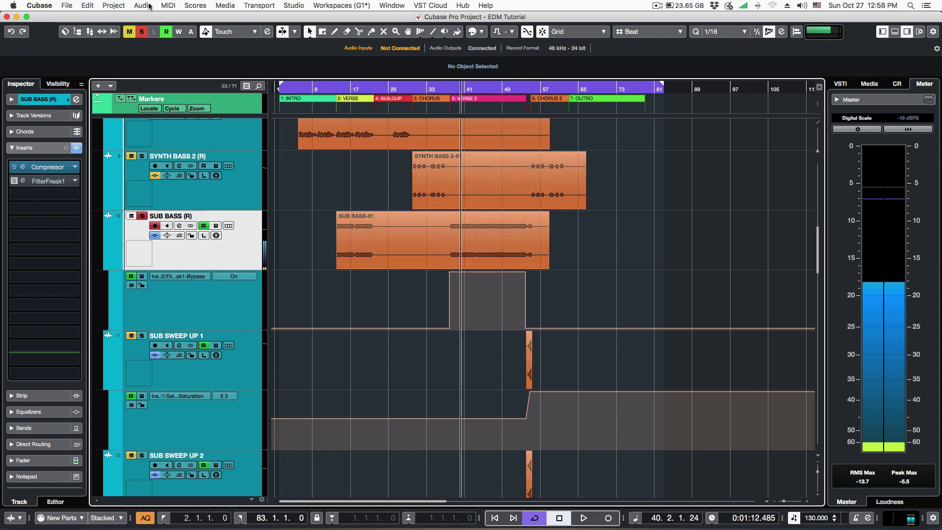
pyautogui.click(141, 32)
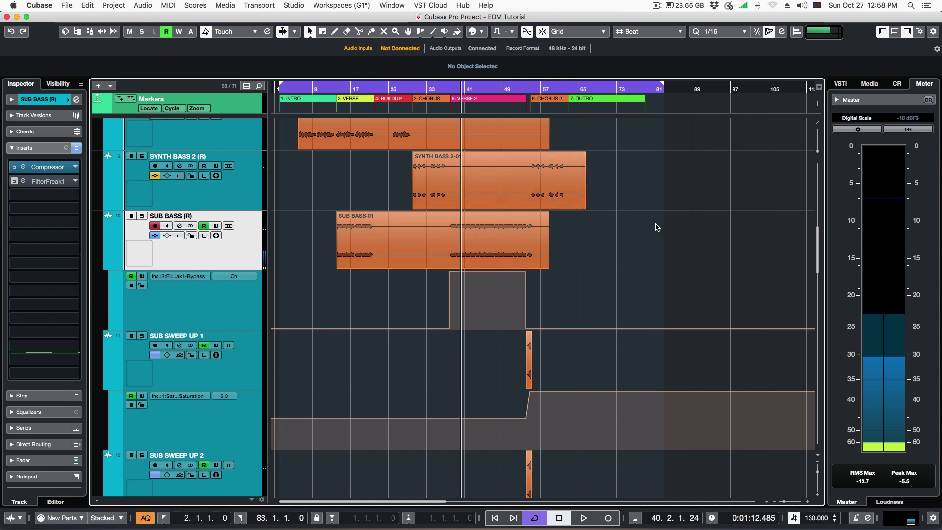
# Play SUB BASS (R) in the full mix from the start of VERSE 2.
pyautogui.click(449, 87)
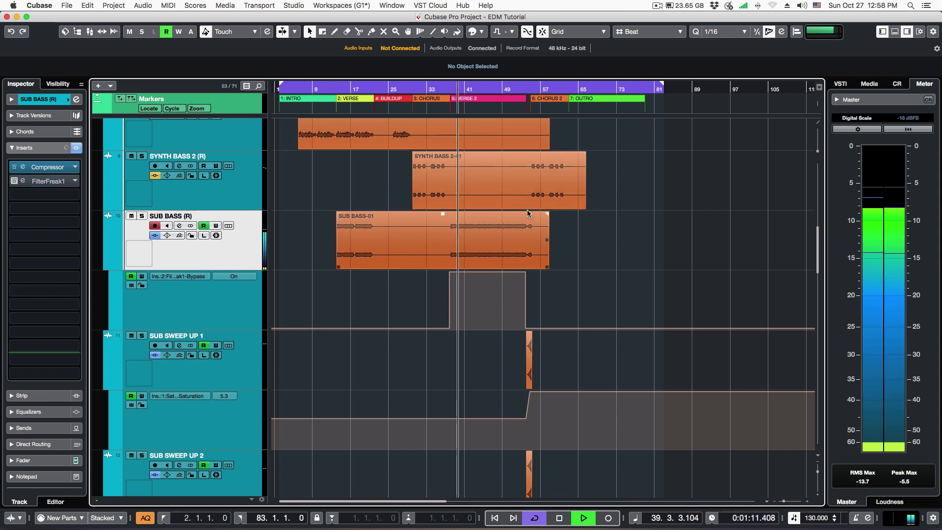
pyautogui.press('space')
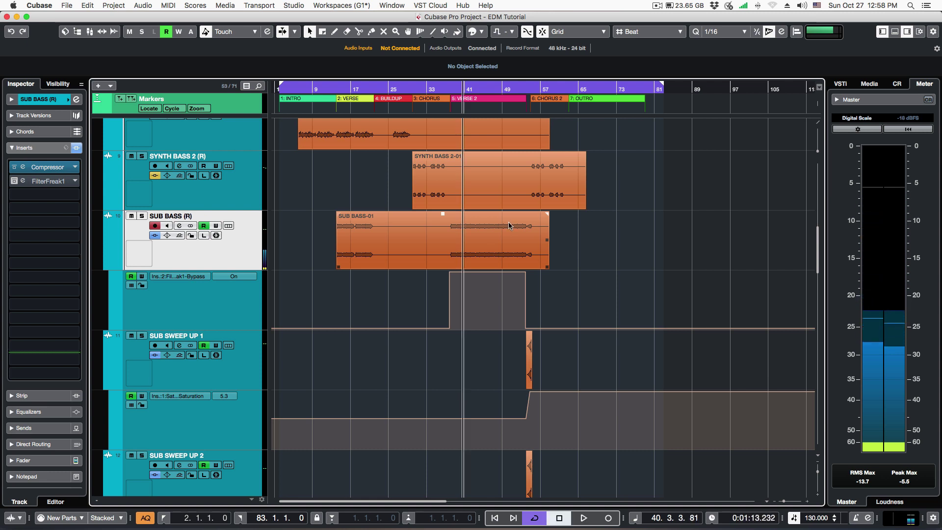
# Select SUB SWEEP UP 1's Saturation automation lane and play the transition from the end of VERSE 2 into CHORUS 2.
pyautogui.moveTo(536, 89); pyautogui.dragTo(538, 169)
pyautogui.scroll(-5, 551, 290)
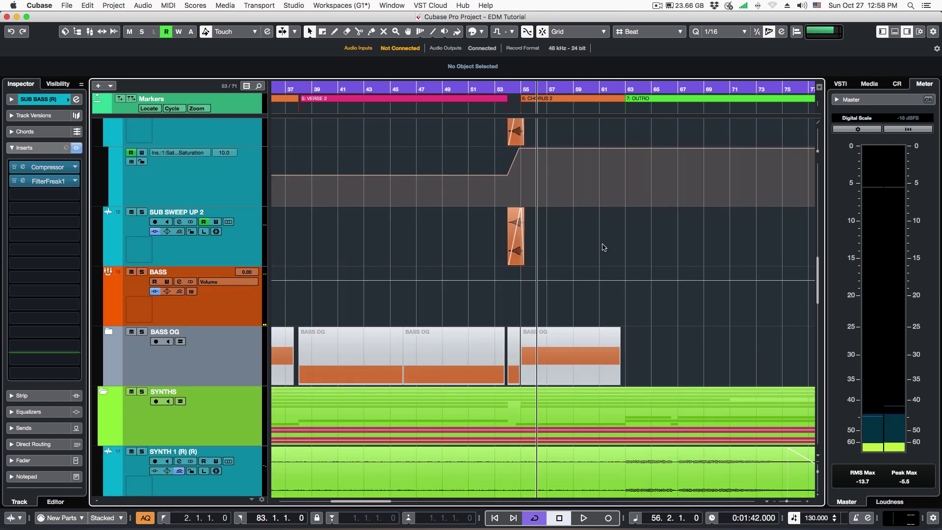
pyautogui.scroll(2, 512, 198)
pyautogui.click(185, 257)
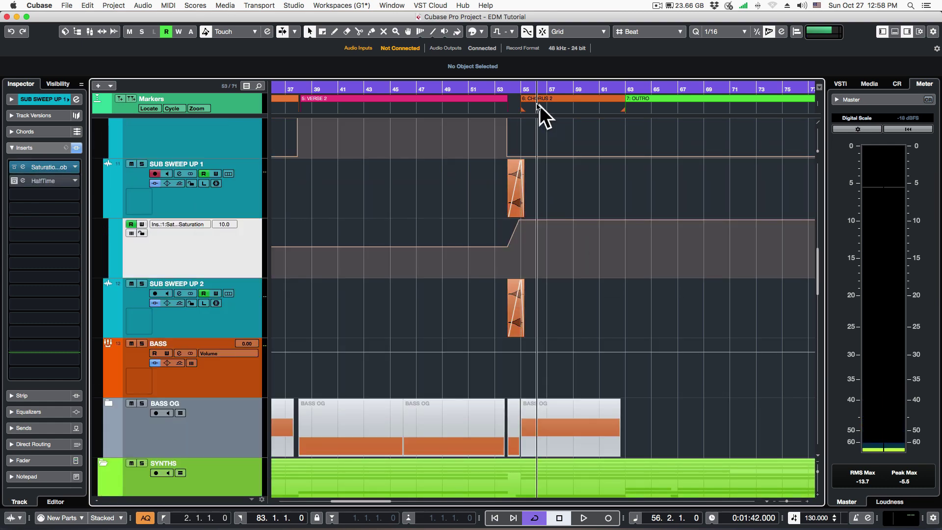
pyautogui.doubleClick(504, 87)
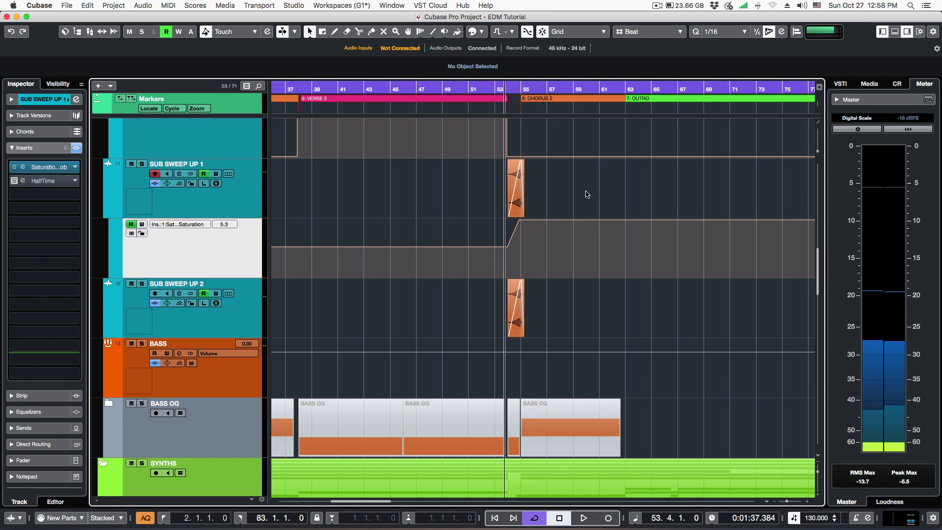
pyautogui.press('space')
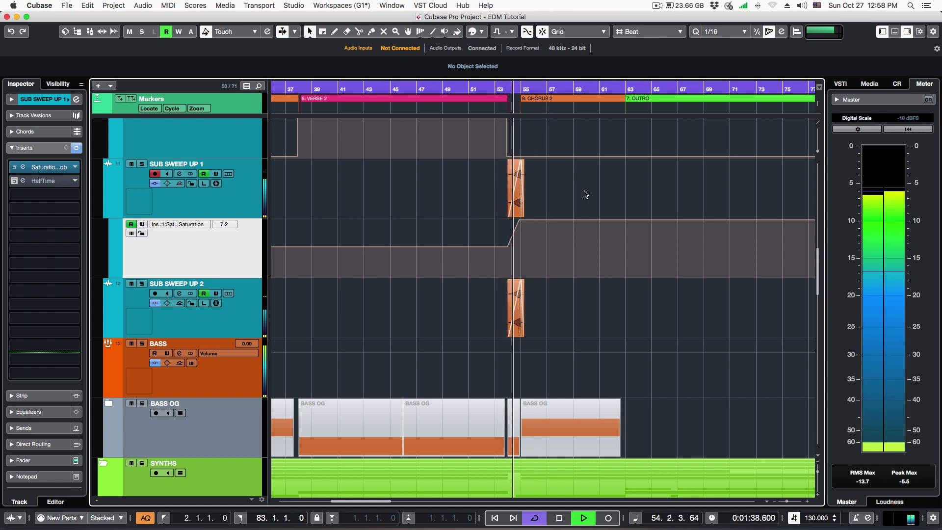
pyautogui.press('space')
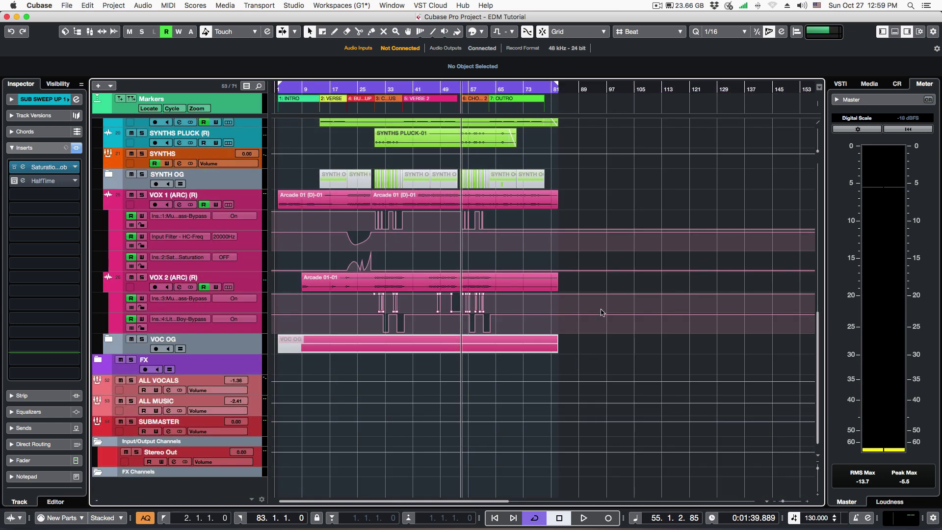
# Play the INTRO from about bar 4 with the vocal tracks in view, selecting VOX 1 (ARC) (R) and VOX 2 (ARC) (R).
pyautogui.scroll(10, 603, 313)
pyautogui.moveTo(291, 92); pyautogui.dragTo(287, 130)
pyautogui.moveTo(285, 84); pyautogui.dragTo(327, 98)
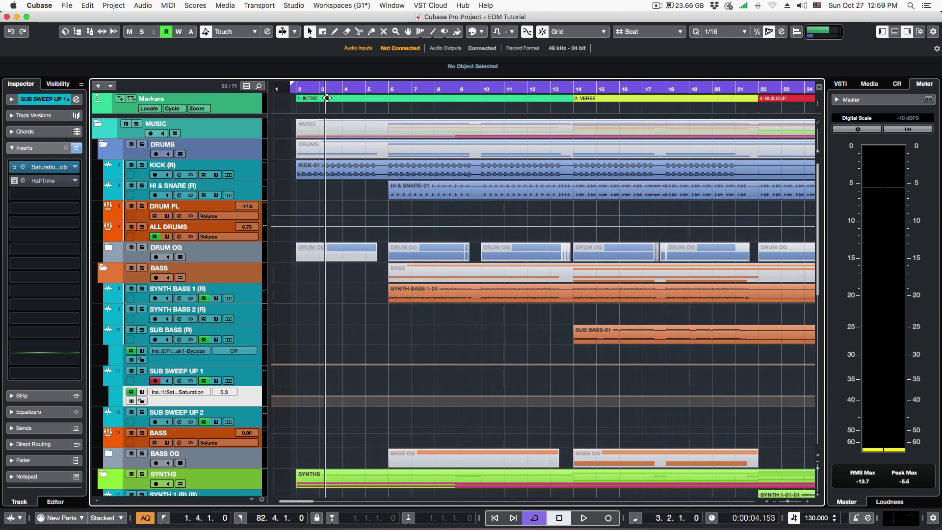
pyautogui.click(327, 99)
pyautogui.click(353, 91)
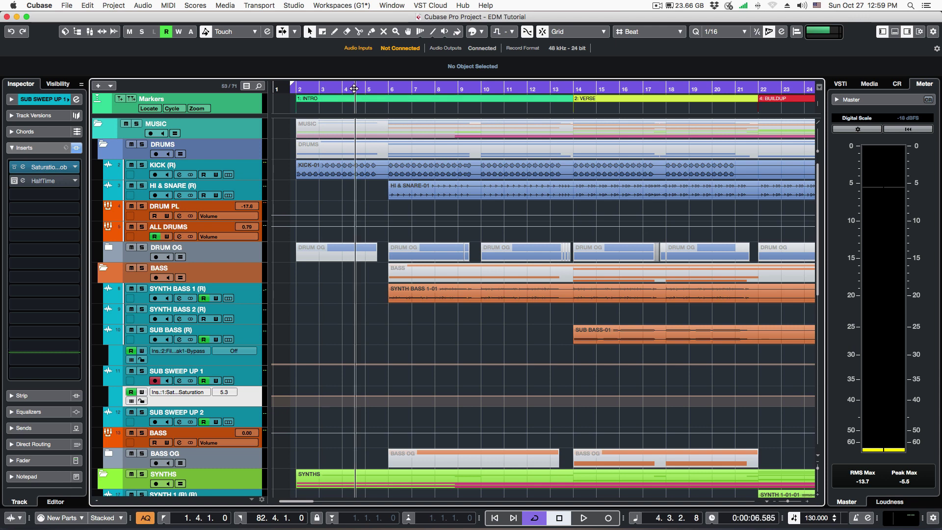
pyautogui.press('space')
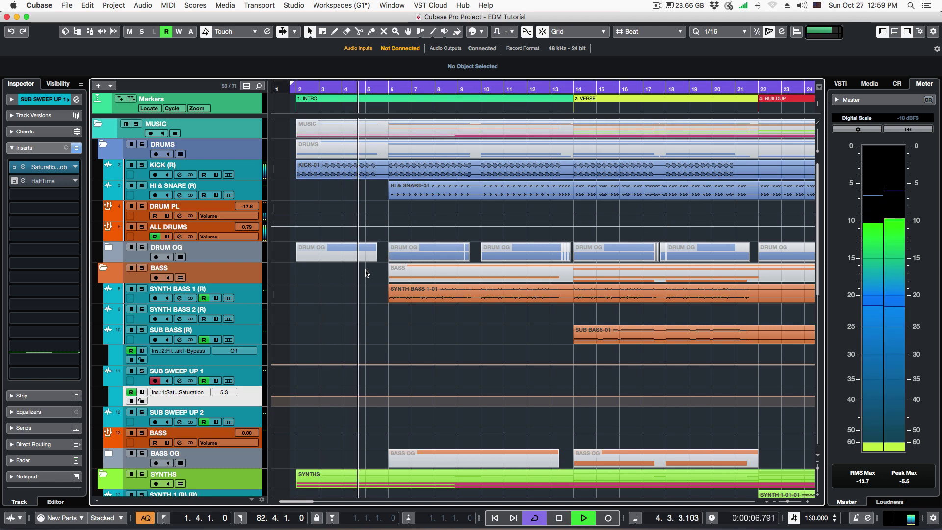
pyautogui.scroll(-15, 389, 241)
pyautogui.press('f')
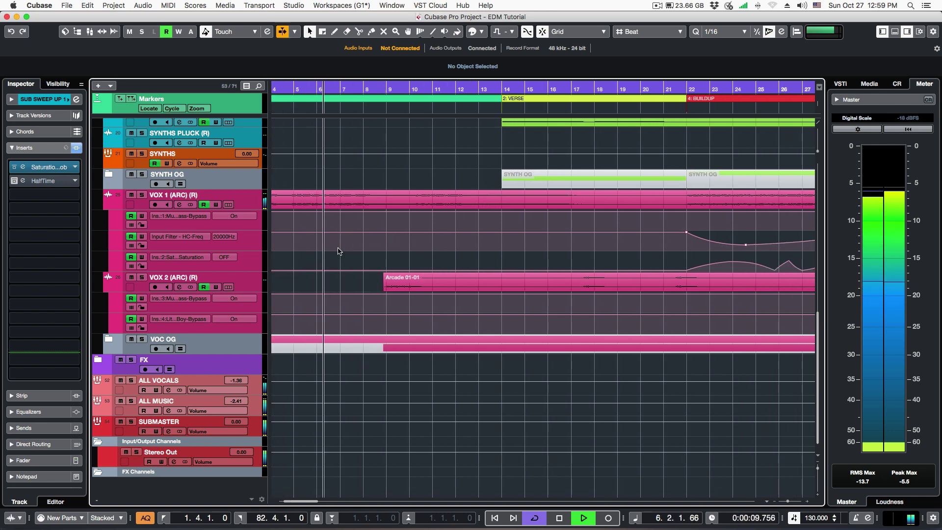
pyautogui.click(251, 200)
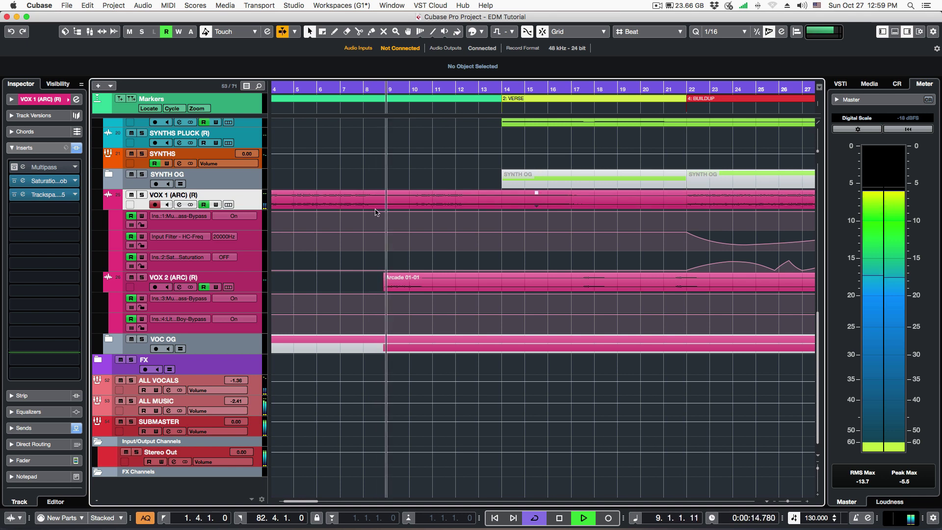
pyautogui.click(253, 281)
# Split the Arcade 01-01 event on VOX 2 (ARC) (R) at 10. 3. 4.119, after the first vocal phrase.
pyautogui.moveTo(386, 89); pyautogui.dragTo(390, 129)
pyautogui.click(449, 283)
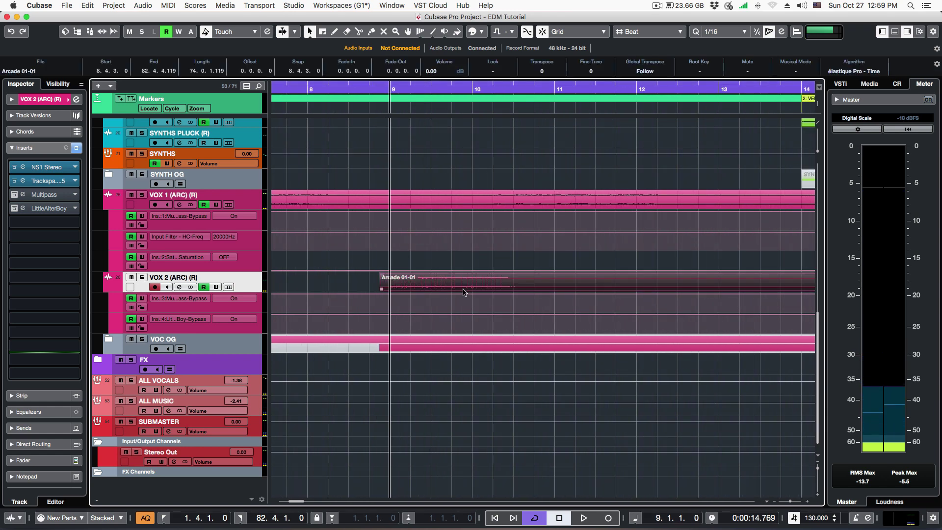
pyautogui.moveTo(816, 469); pyautogui.dragTo(817, 474)
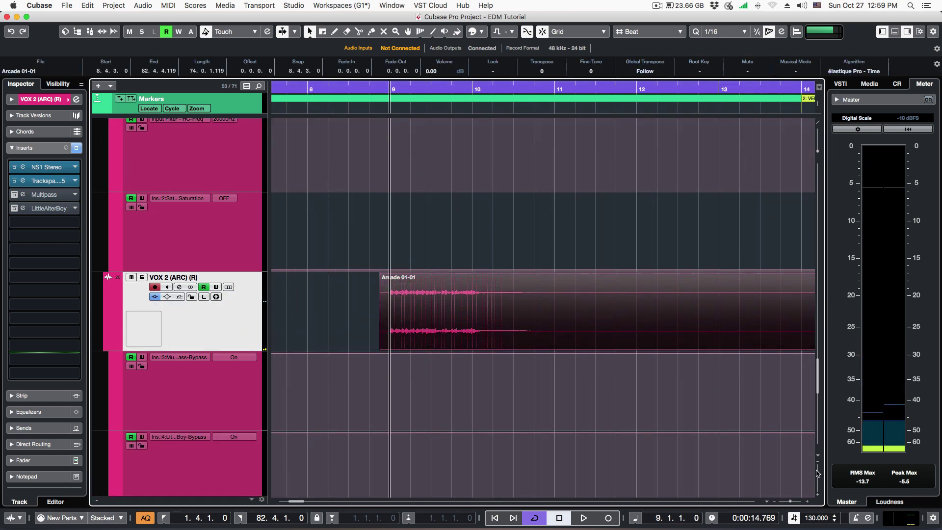
pyautogui.hotkey('alt', 'shift', 'Up')
pyautogui.hotkey('alt', 'shift', 'Up')
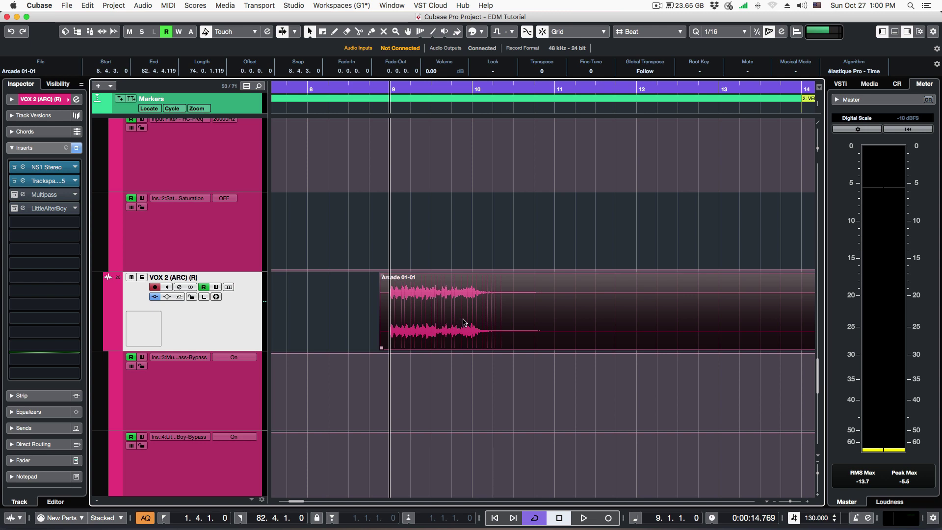
pyautogui.press('3')
pyautogui.click(535, 328)
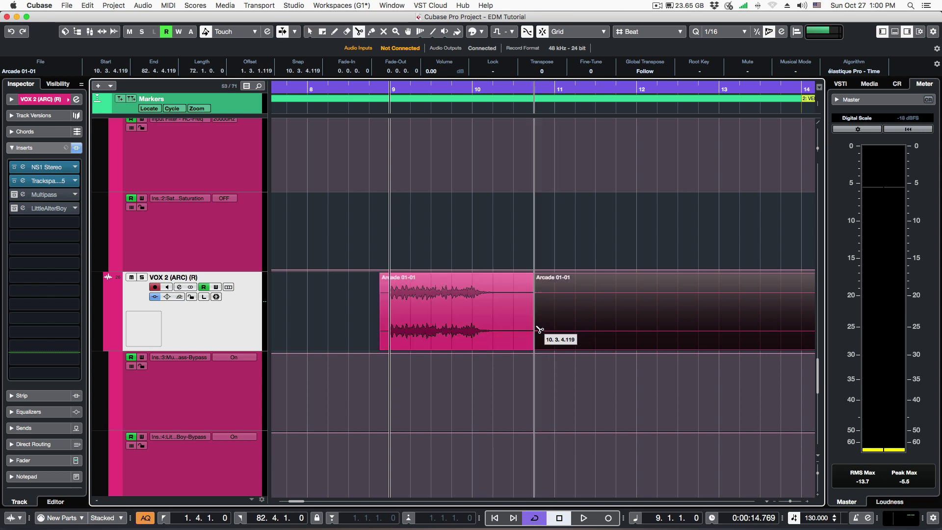
pyautogui.press('1')
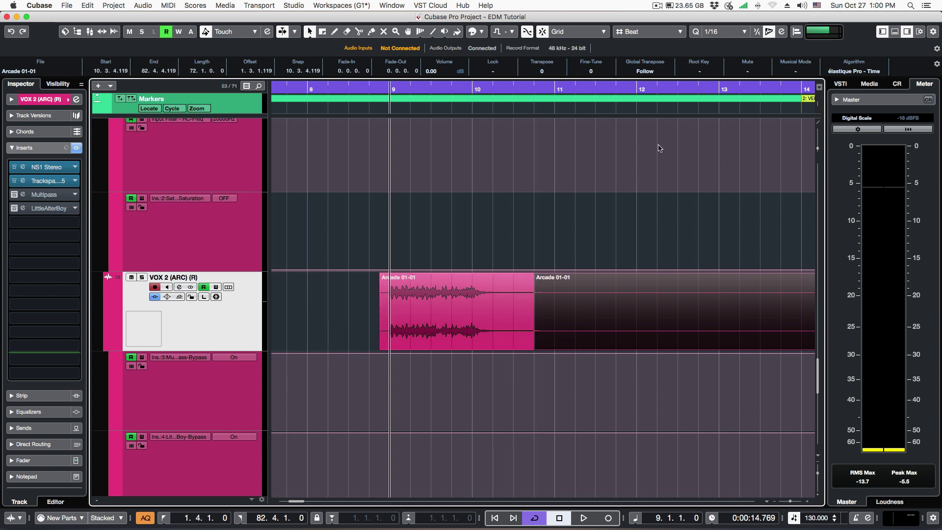
# Show the MixConsole to examine the VOX 2 channel fader, and hide it again.
pyautogui.click(893, 33)
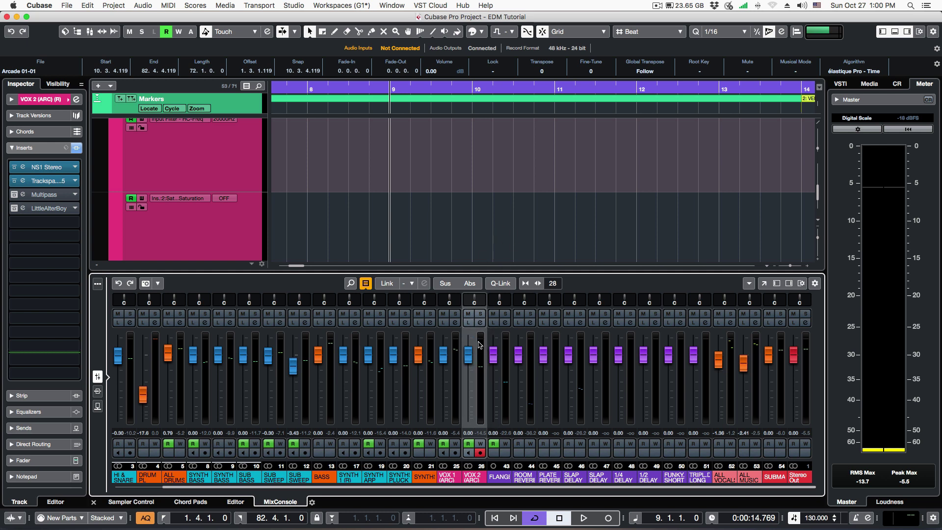
pyautogui.click(488, 242)
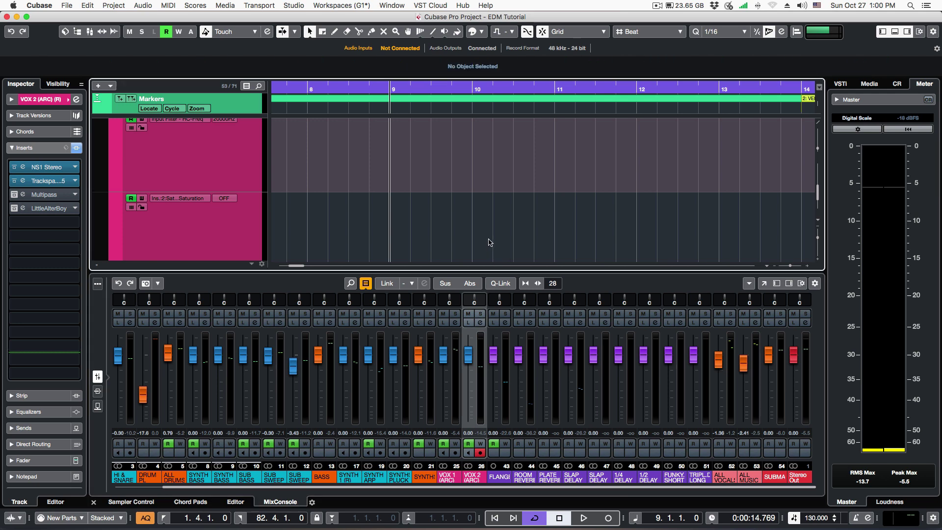
pyautogui.click(894, 33)
# Fade out the end of the first VOX 2 event over 0. 1. 1. 74 and fade in the second over 1. 2. 2. 26.
pyautogui.click(451, 287)
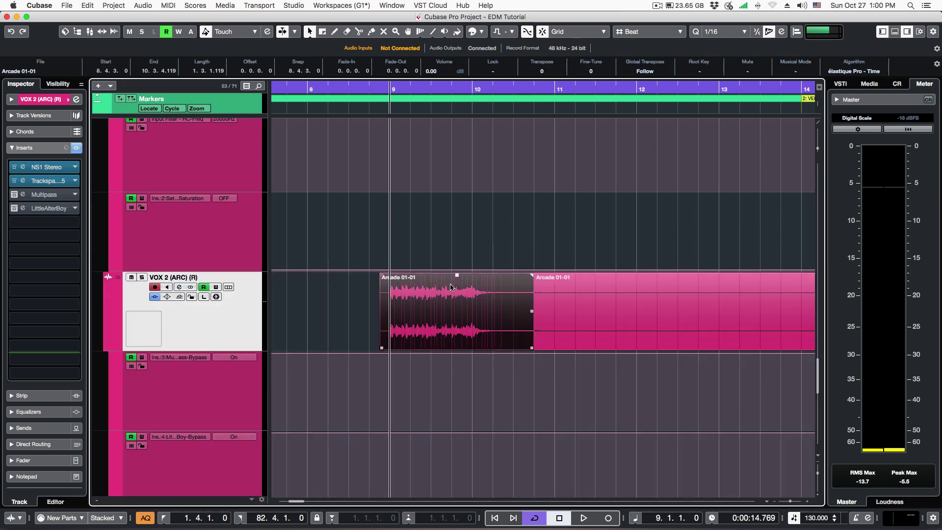
pyautogui.click(542, 311)
pyautogui.moveTo(529, 276); pyautogui.dragTo(669, 275)
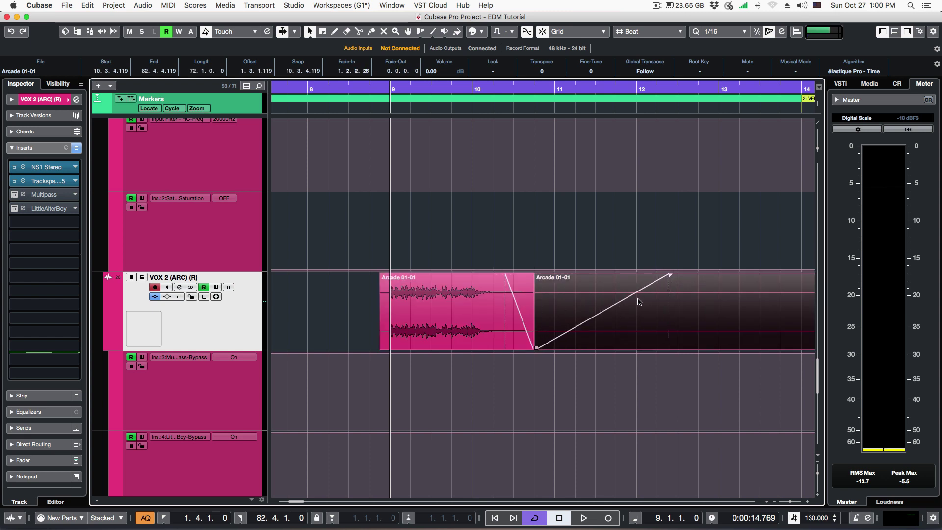
# Raise the first VOX 2 event's volume to 4.00 dB and play the phrase from just before bar 9.
pyautogui.click(504, 295)
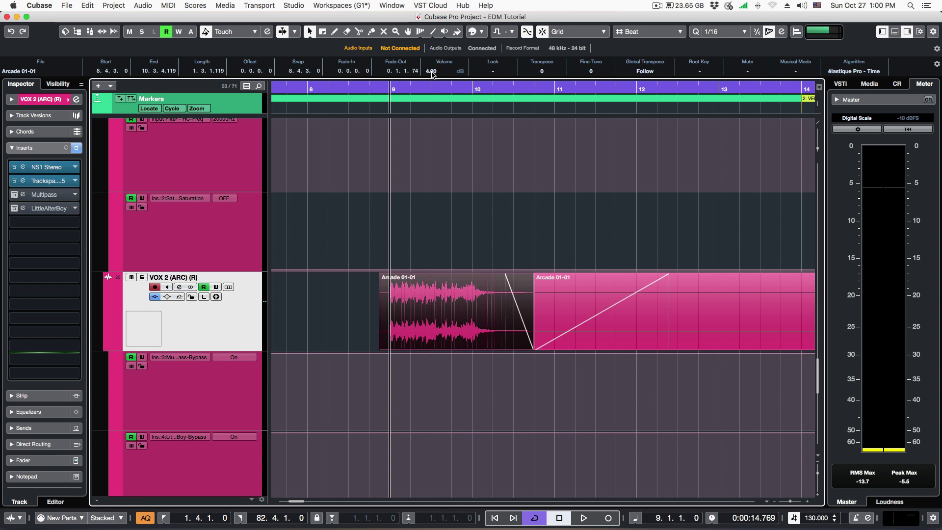
pyautogui.moveTo(381, 94); pyautogui.dragTo(332, 90)
pyautogui.press('space')
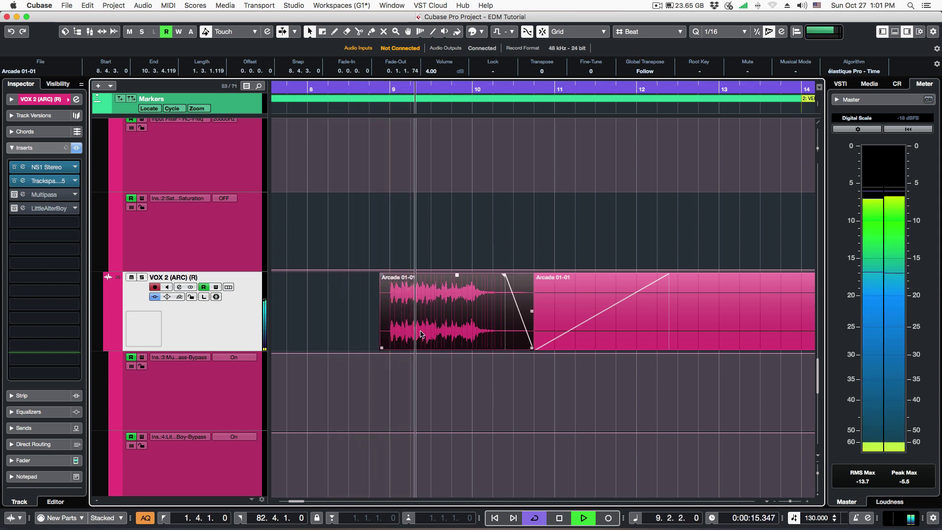
pyautogui.press('space')
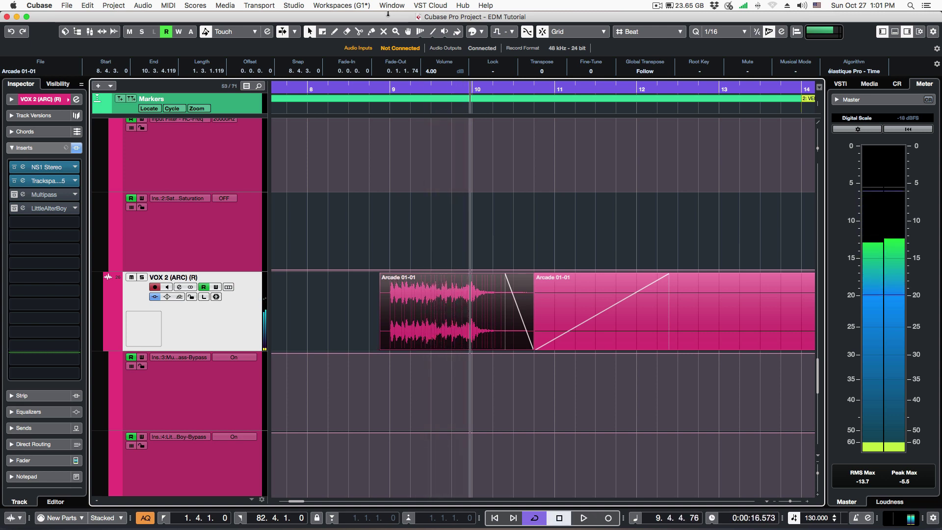
# Raise the first VOX 2 event's volume to 8.00 dB and play the phrase again from just before bar 9.
pyautogui.scroll(4, 436, 70)
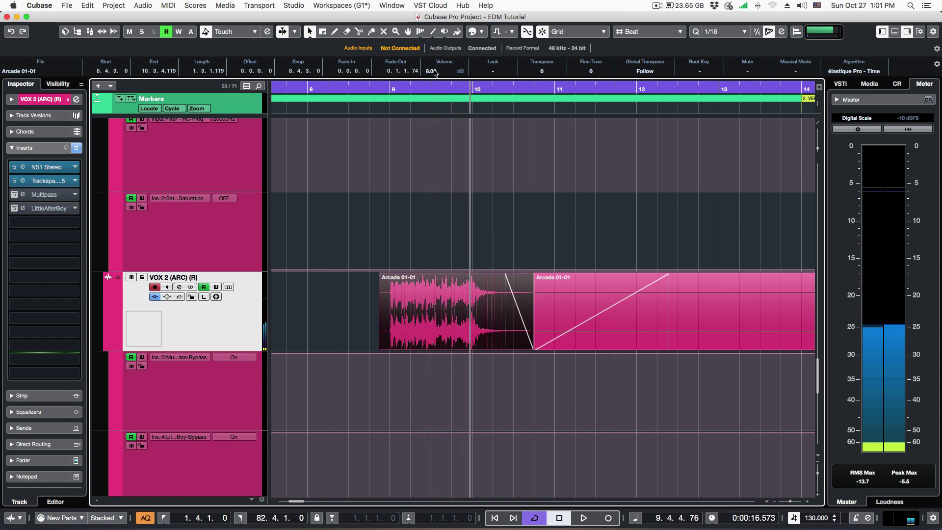
pyautogui.click(378, 89)
pyautogui.press('space')
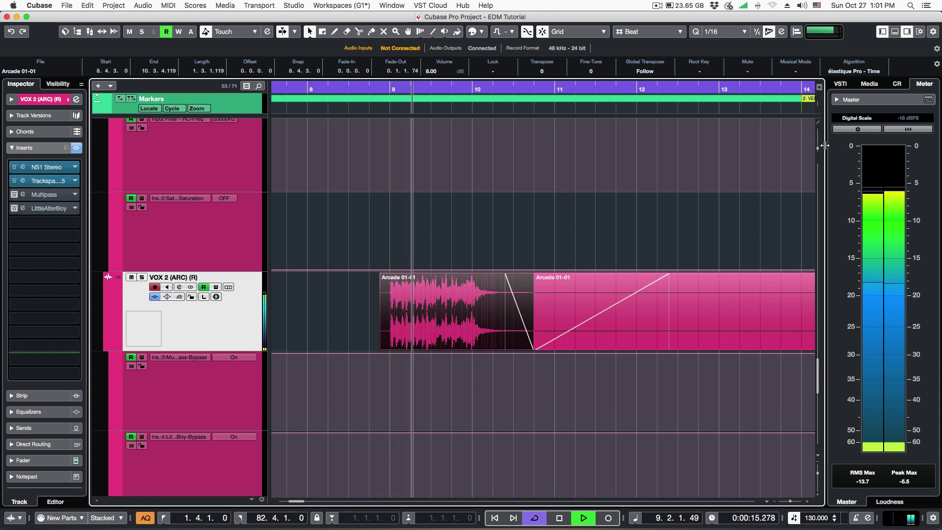
pyautogui.click(349, 89)
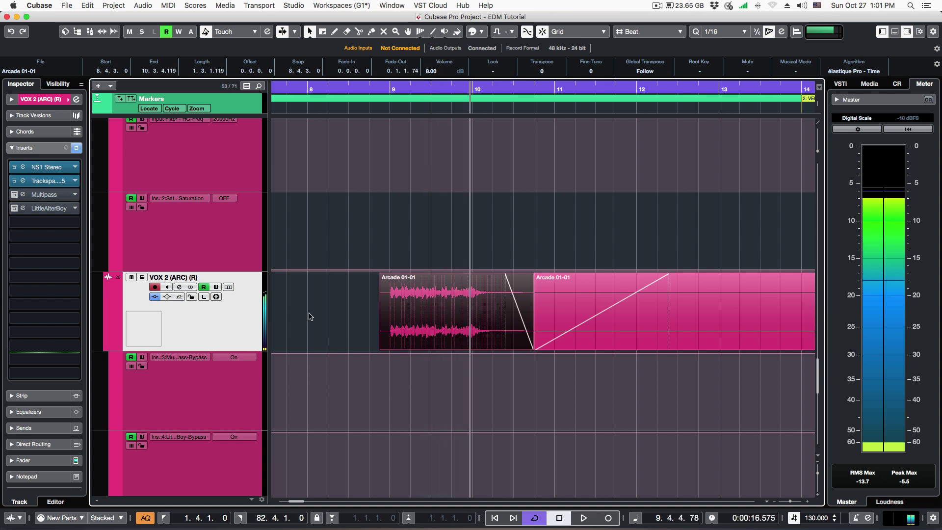
pyautogui.click(520, 342)
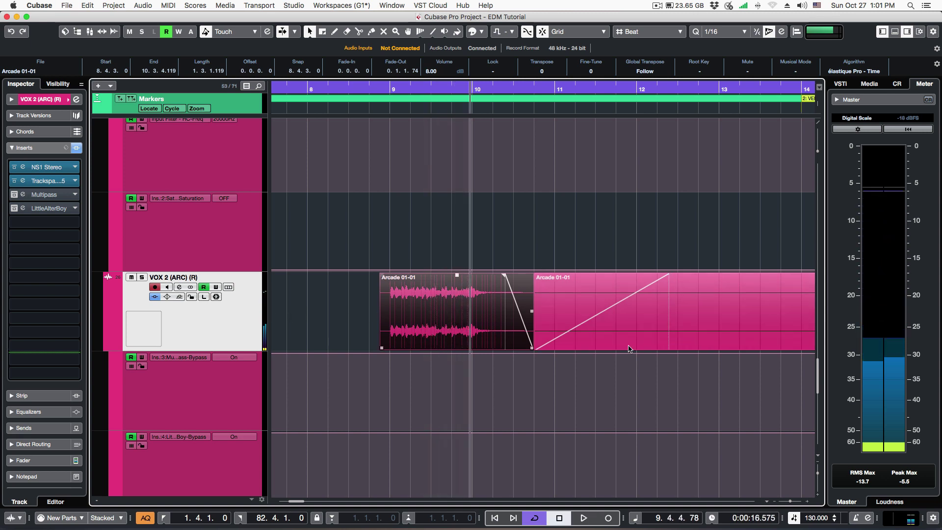
# Return to the full arrangement and play the mix from VERSE 2, selecting its marker.
pyautogui.moveTo(791, 501); pyautogui.dragTo(786, 502)
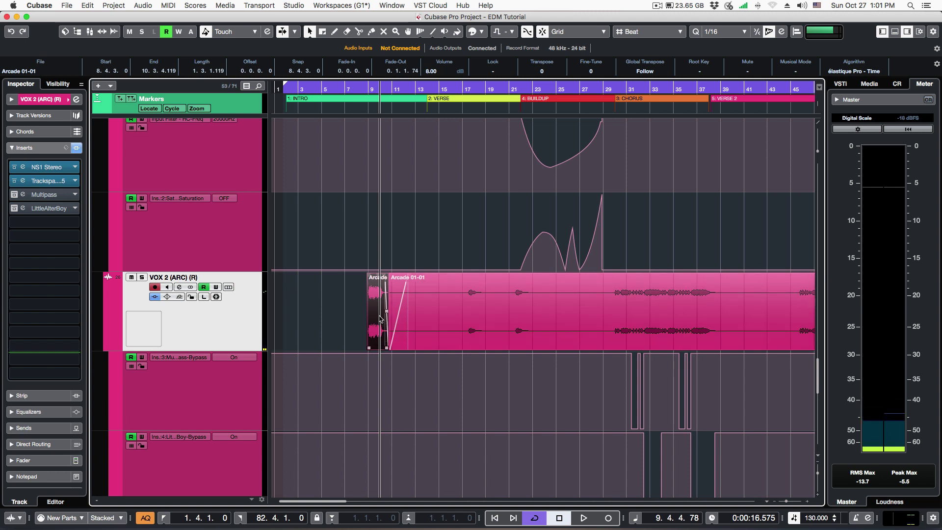
pyautogui.click(512, 349)
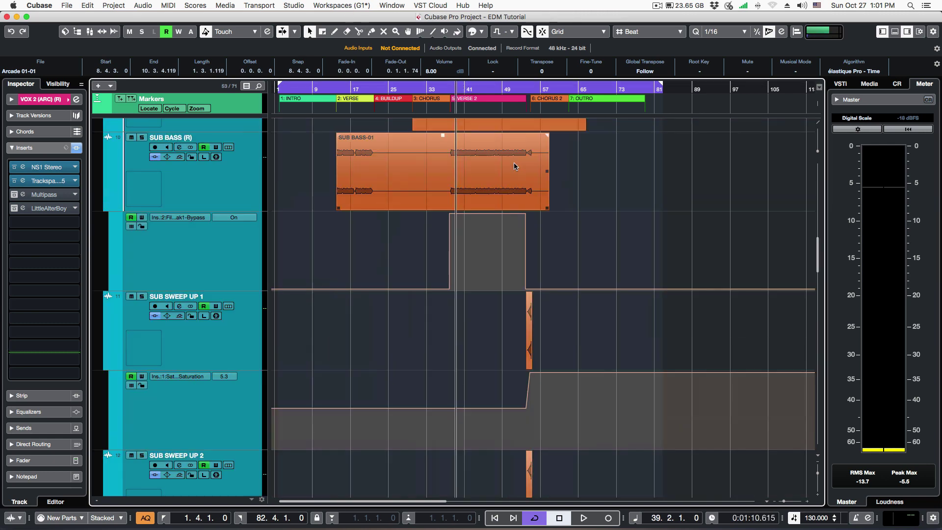
pyautogui.scroll(8, 522, 161)
pyautogui.press('space')
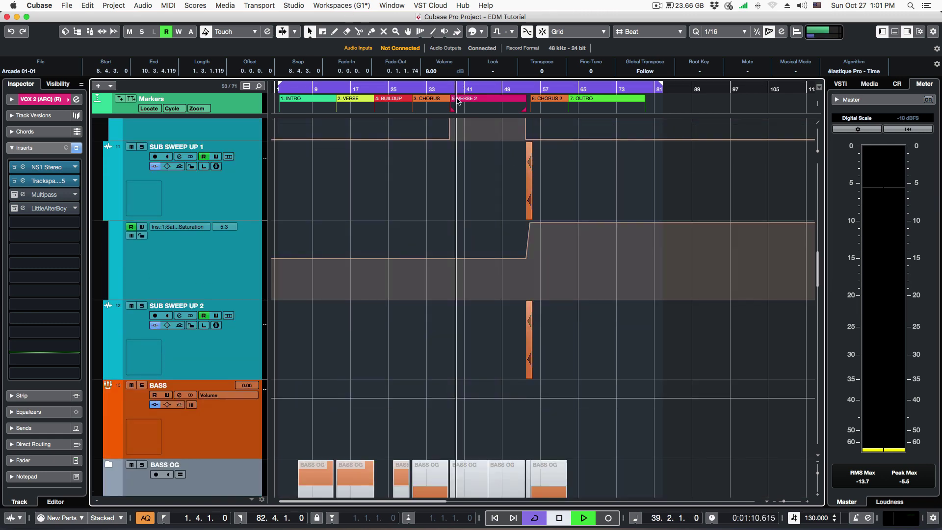
pyautogui.click(450, 98)
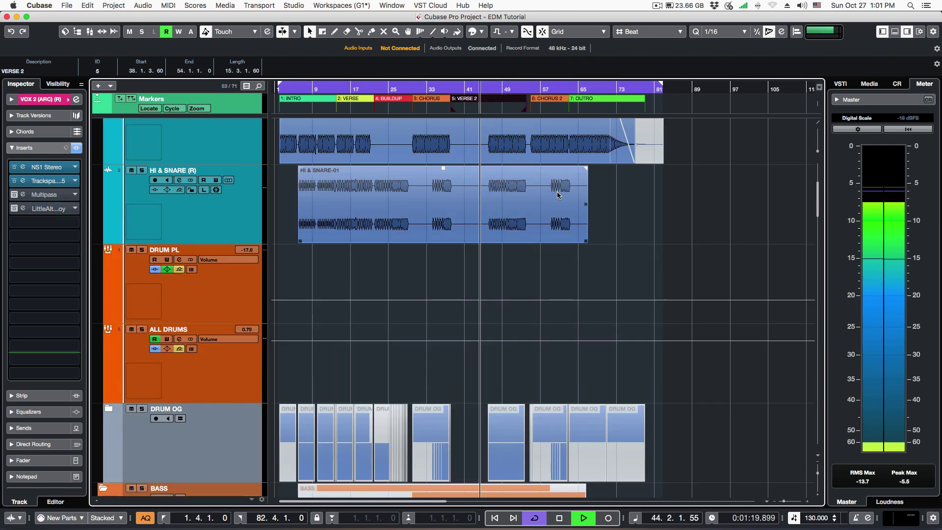
# Select the KICK (R) track in the DRUMS folder during VERSE 2 playback.
pyautogui.scroll(5, 558, 195)
pyautogui.scroll(-8, 552, 203)
pyautogui.scroll(8, 551, 203)
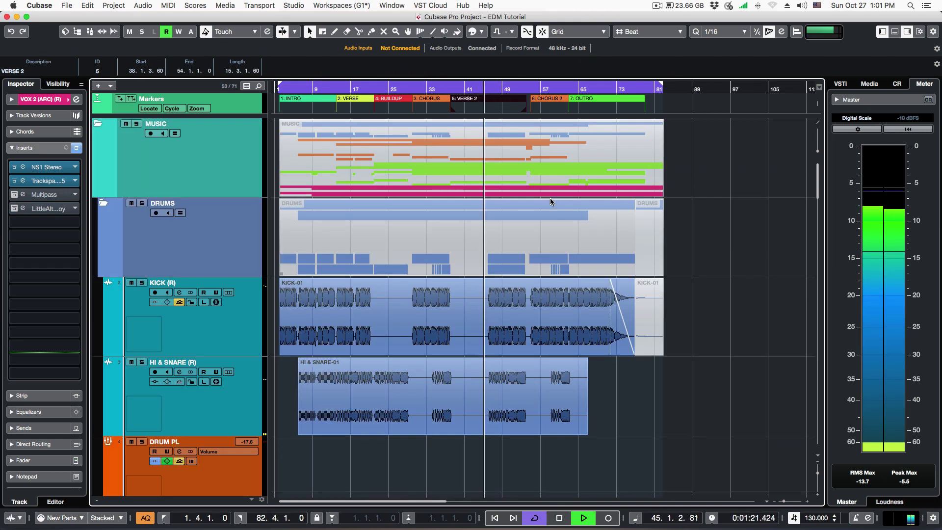
pyautogui.click(237, 329)
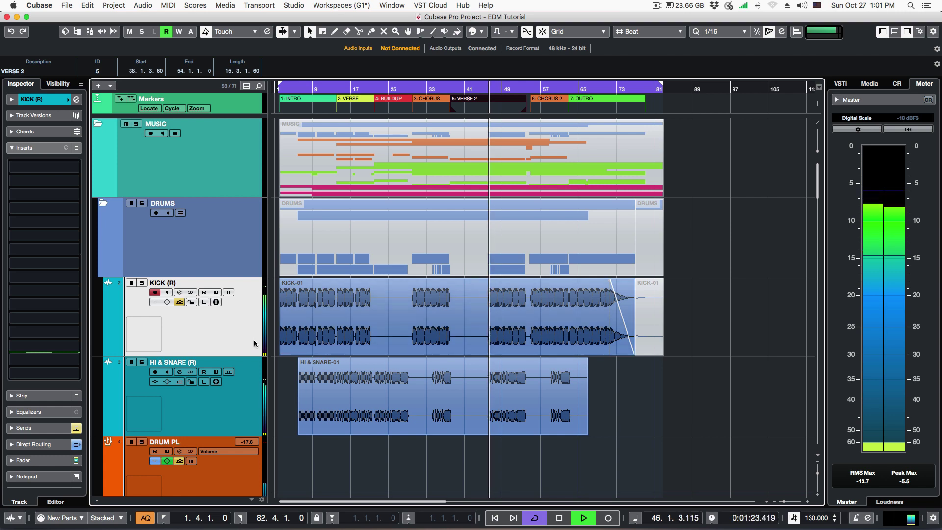
pyautogui.scroll(-2, 560, 358)
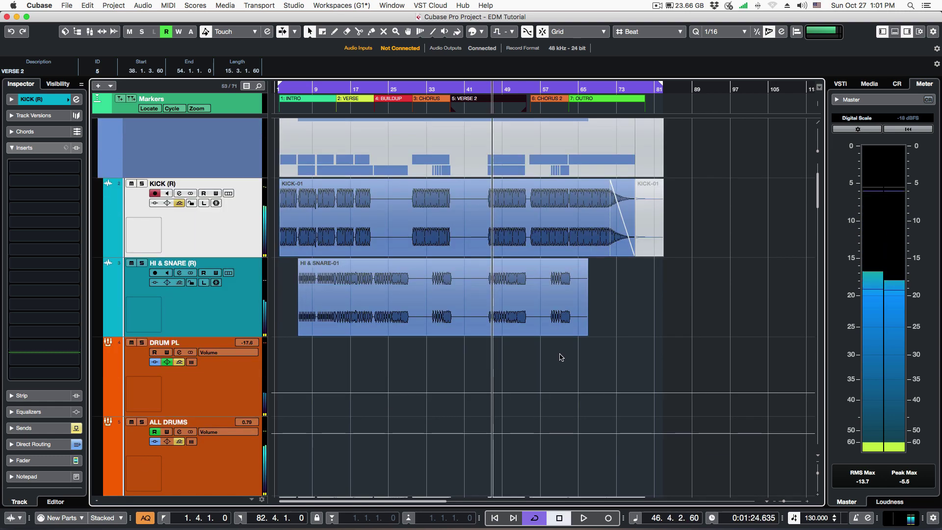
# Select the ALL DRUMS track and focus the arrangement on the drum tracks from the end of VERSE 2 into CHORUS 2.
pyautogui.click(251, 461)
pyautogui.scroll(-3, 566, 358)
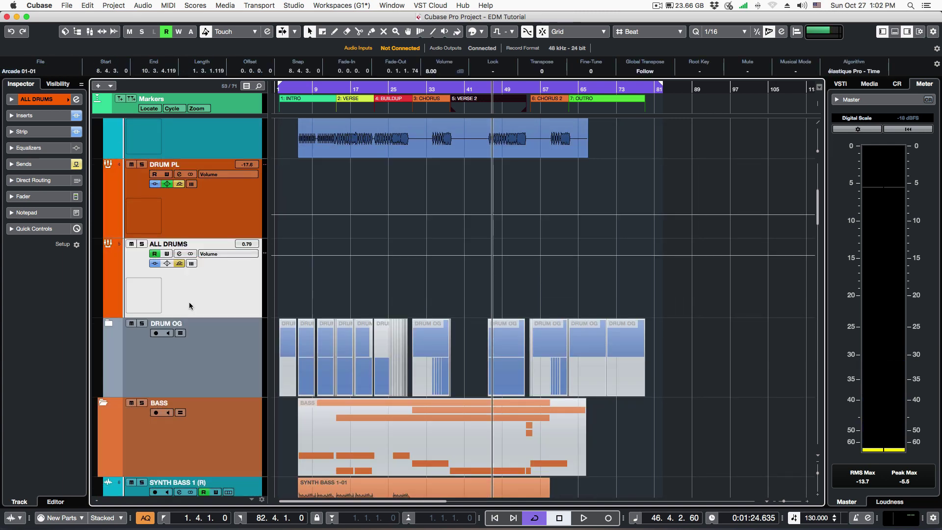
pyautogui.scroll(3, 601, 249)
pyautogui.scroll(-1, 506, 310)
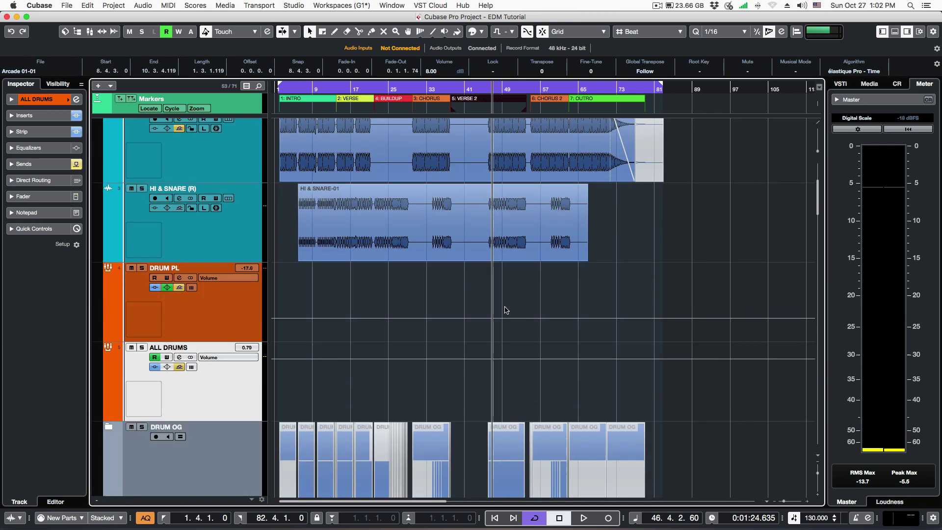
pyautogui.scroll(-1, 507, 309)
pyautogui.moveTo(516, 87); pyautogui.dragTo(364, 99)
pyautogui.click(384, 157)
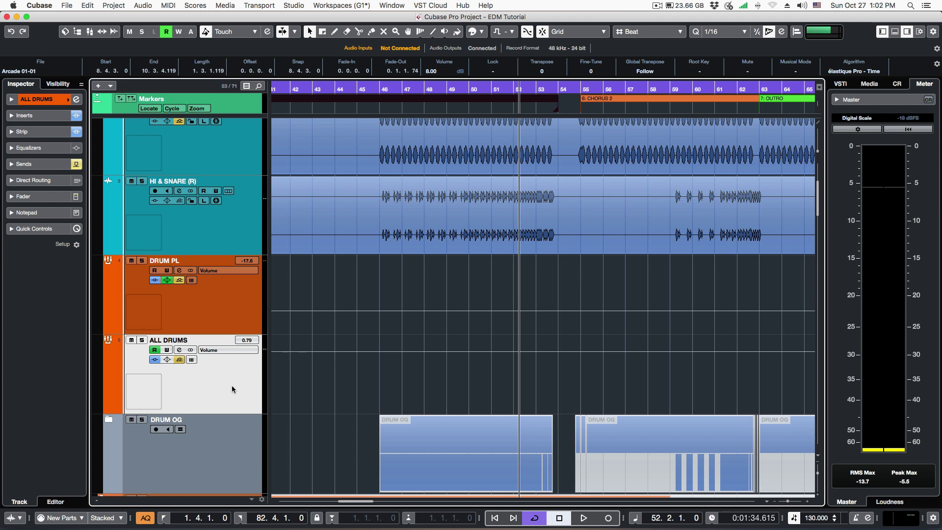
# Check the DRUM PL and ALL DRUMS tracks, showing and hiding the existing automation lanes under ALL DRUMS.
pyautogui.click(211, 303)
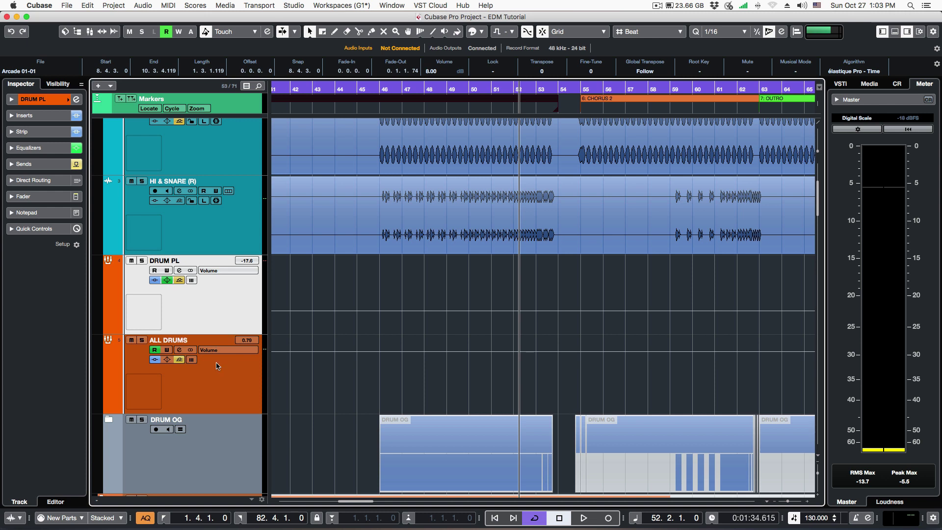
pyautogui.click(219, 363)
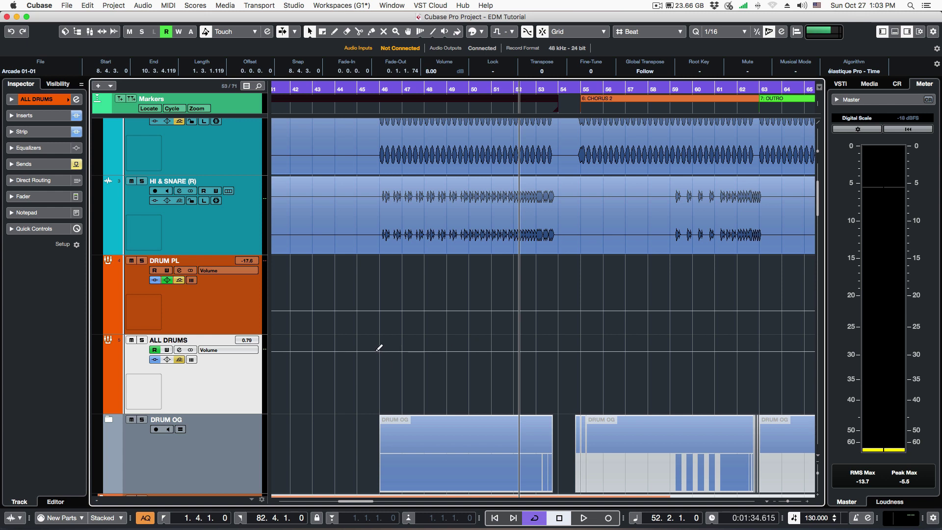
pyautogui.click(108, 409)
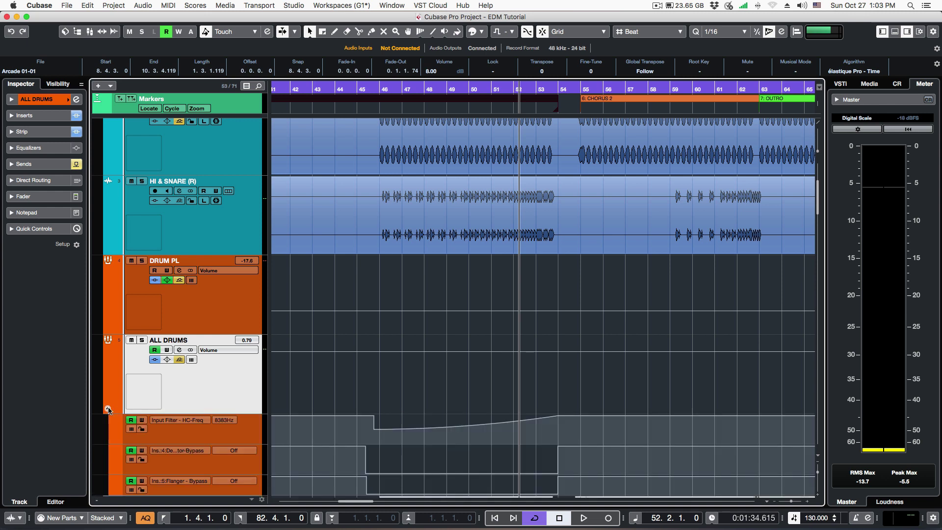
pyautogui.click(108, 409)
# Add ALL DRUMS volume points around bars 45 and 54, with a dip to about -17.6 just after the first point.
pyautogui.click(368, 352)
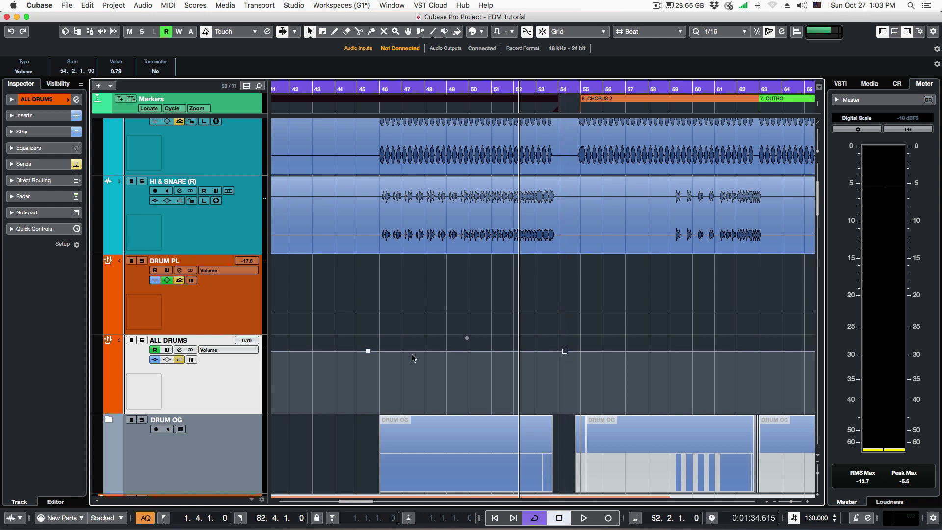
pyautogui.moveTo(377, 351); pyautogui.dragTo(375, 390)
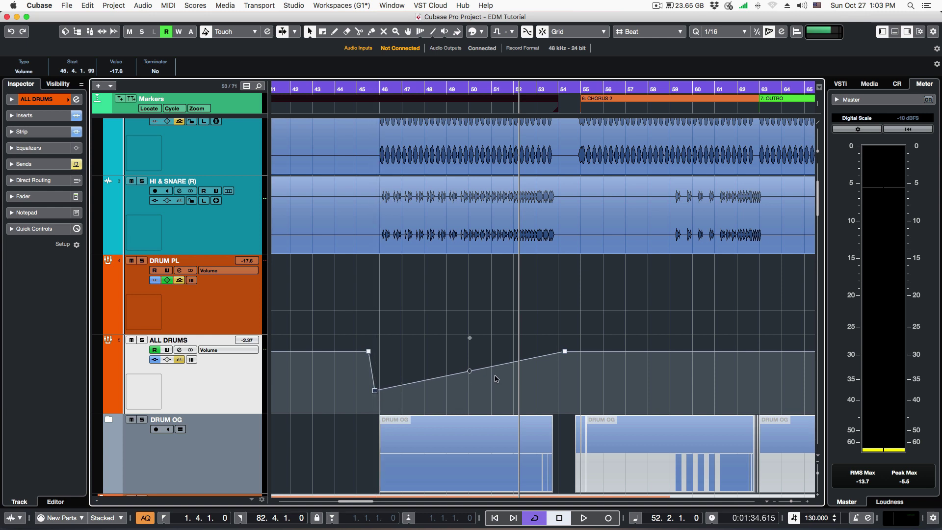
pyautogui.moveTo(470, 374)
pyautogui.mouseDown()
pyautogui.moveTo(471, 390)
pyautogui.moveTo(466, 364)
pyautogui.moveTo(469, 372)
pyautogui.mouseUp()
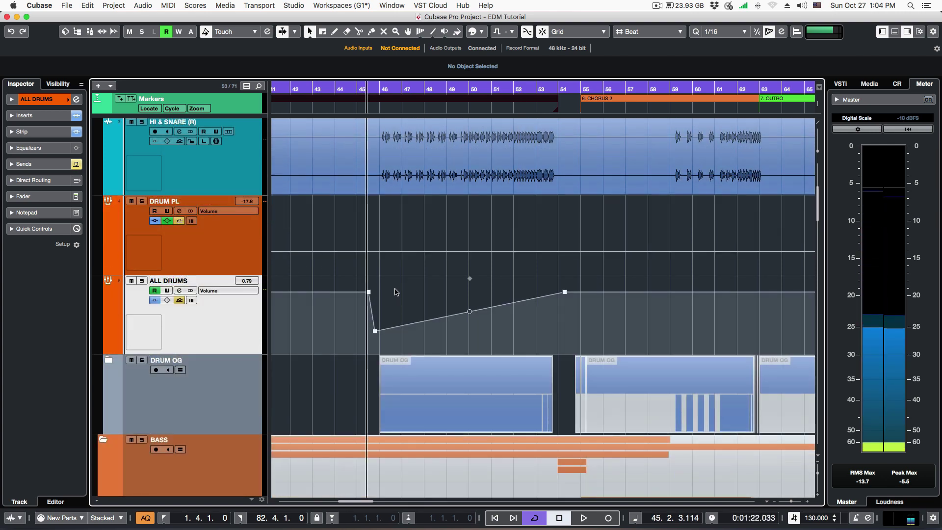
# While playing the section, move the ALL DRUMS dip's low point to bar 46 at -18.0 and bow its rising ramp upward.
pyautogui.press('space')
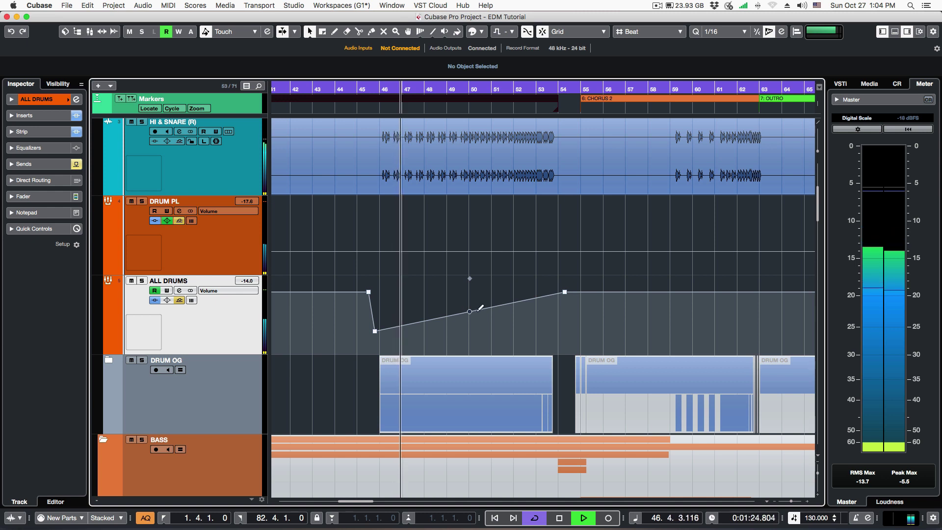
pyautogui.moveTo(375, 331); pyautogui.dragTo(380, 333)
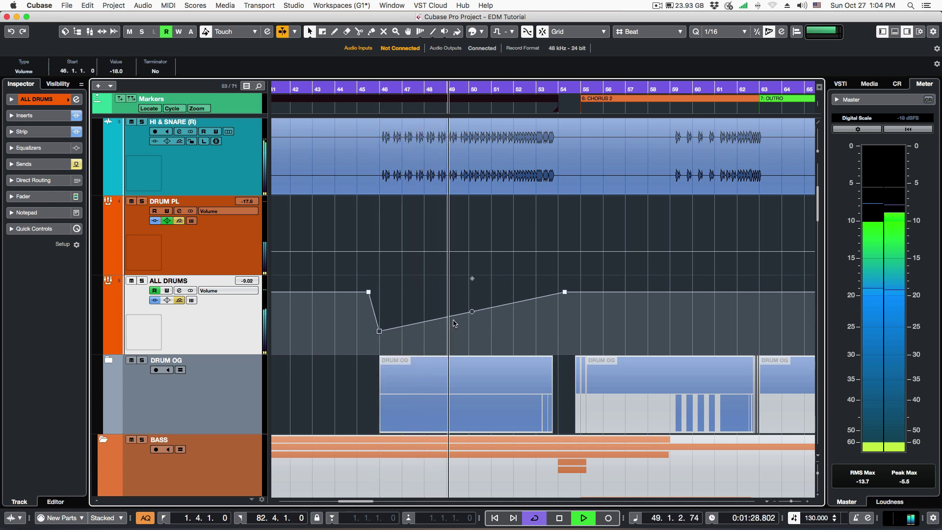
pyautogui.moveTo(472, 313); pyautogui.dragTo(472, 309)
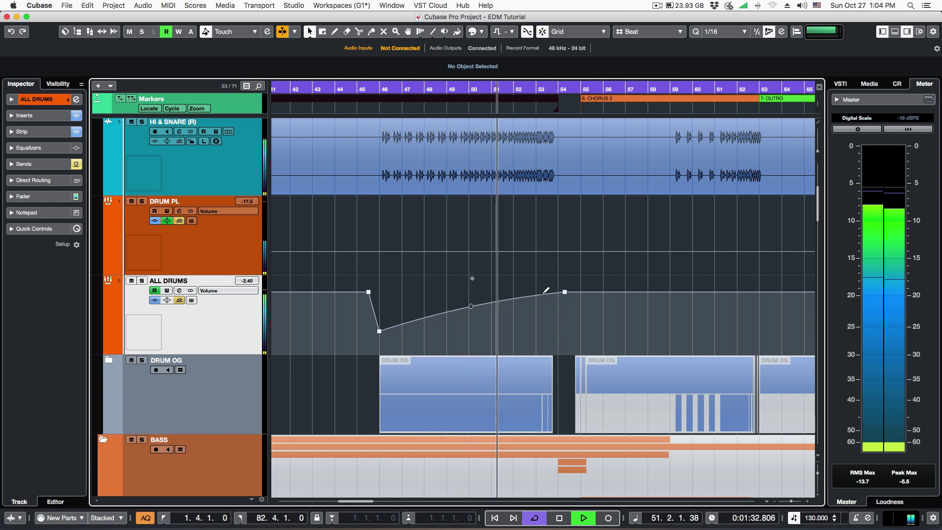
pyautogui.moveTo(565, 292); pyautogui.dragTo(559, 293)
pyautogui.press('super+z')
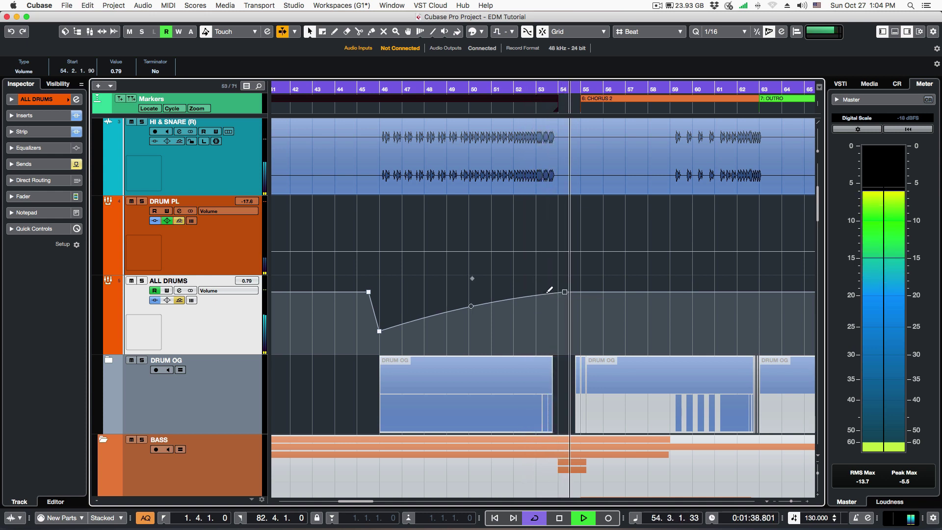
# Bow the ALL DRUMS ramp further upward, replay from before the dip, and lower the bar 46 point to -∞.
pyautogui.click(487, 303)
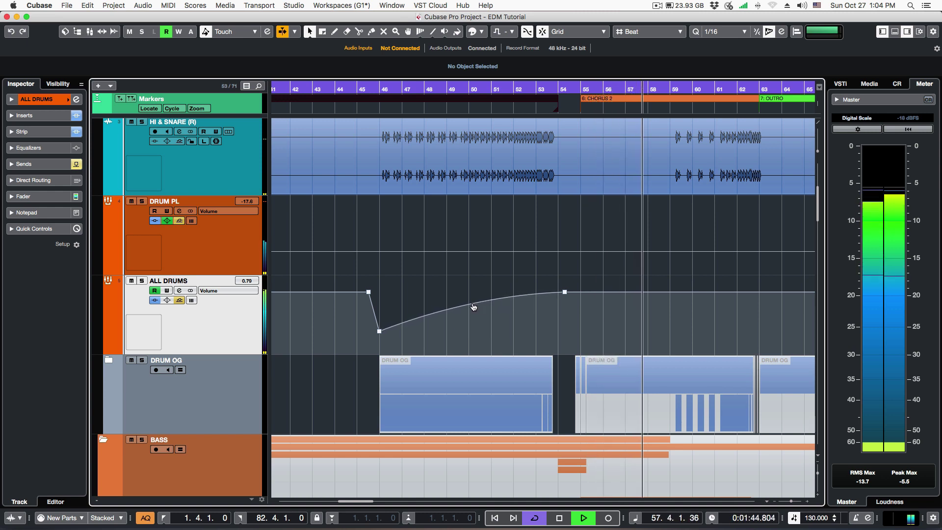
pyautogui.moveTo(360, 92); pyautogui.dragTo(306, 94)
pyautogui.moveTo(379, 331); pyautogui.dragTo(380, 361)
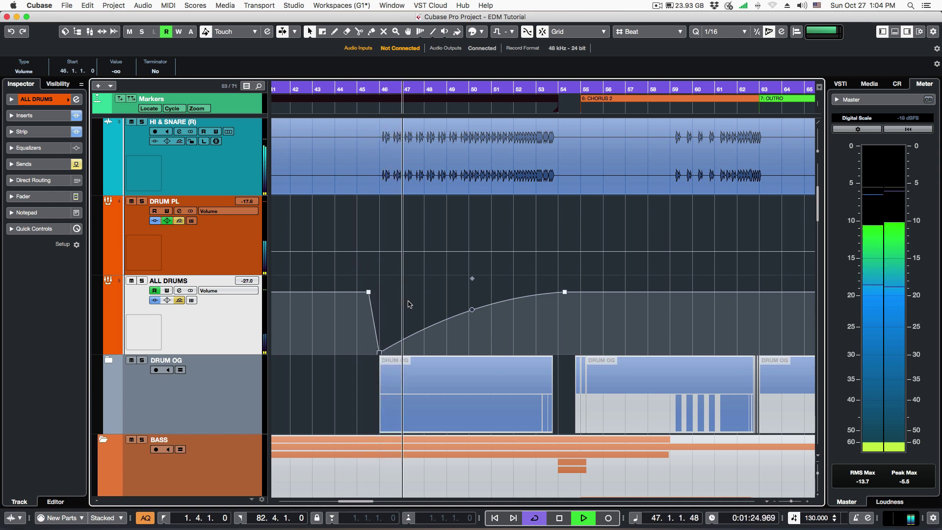
# Create a matching DRUM PL volume dip to -∞ near the end of bar 45, with an upward-bowed ramp to about bar 54.
pyautogui.scroll(3, 196, 306)
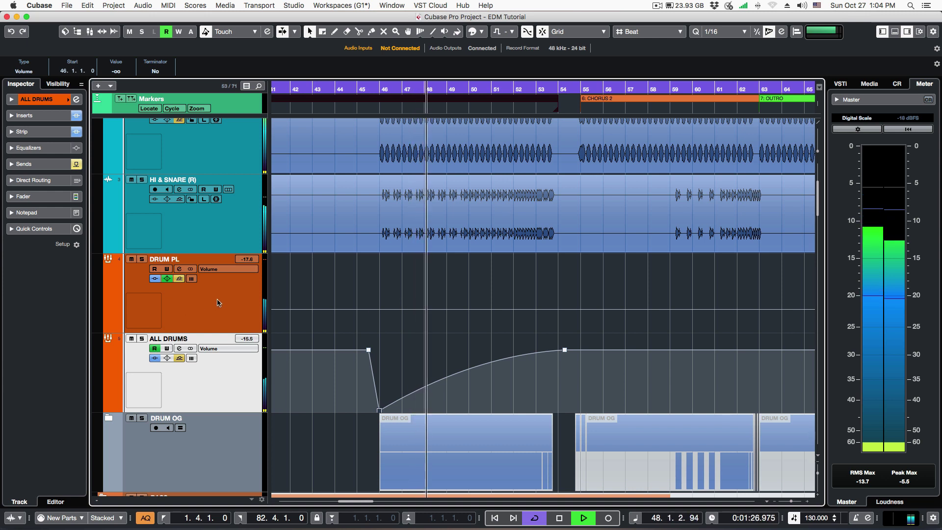
pyautogui.click(196, 306)
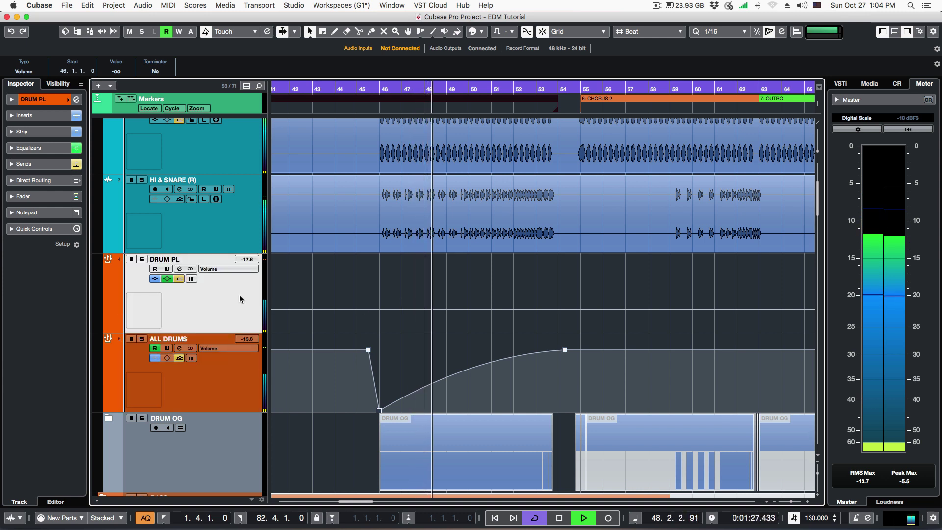
pyautogui.click(372, 309)
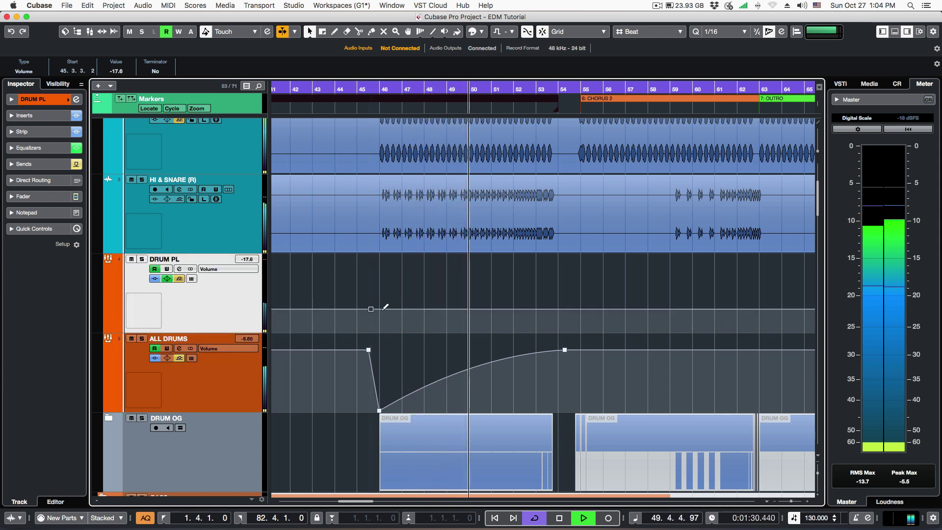
pyautogui.click(569, 309)
pyautogui.click(378, 313)
pyautogui.moveTo(378, 315); pyautogui.dragTo(371, 339)
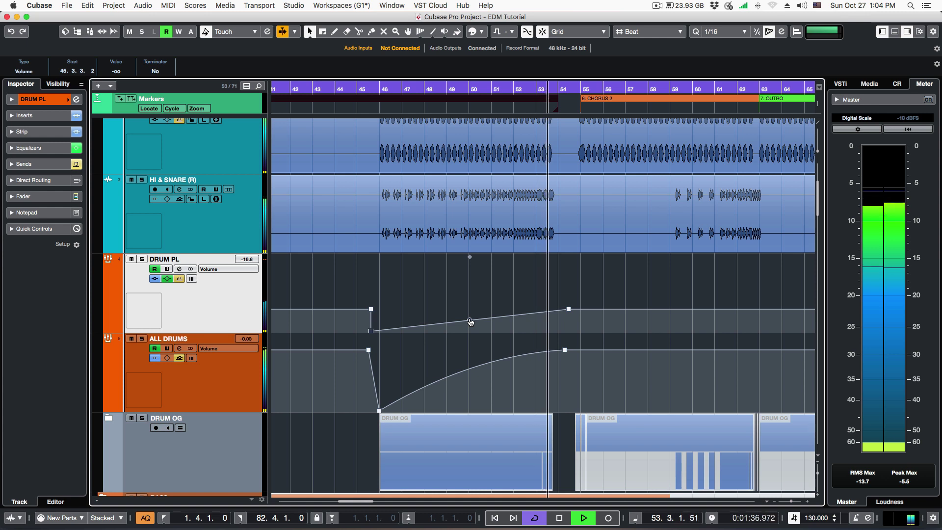
pyautogui.moveTo(470, 322); pyautogui.dragTo(471, 319)
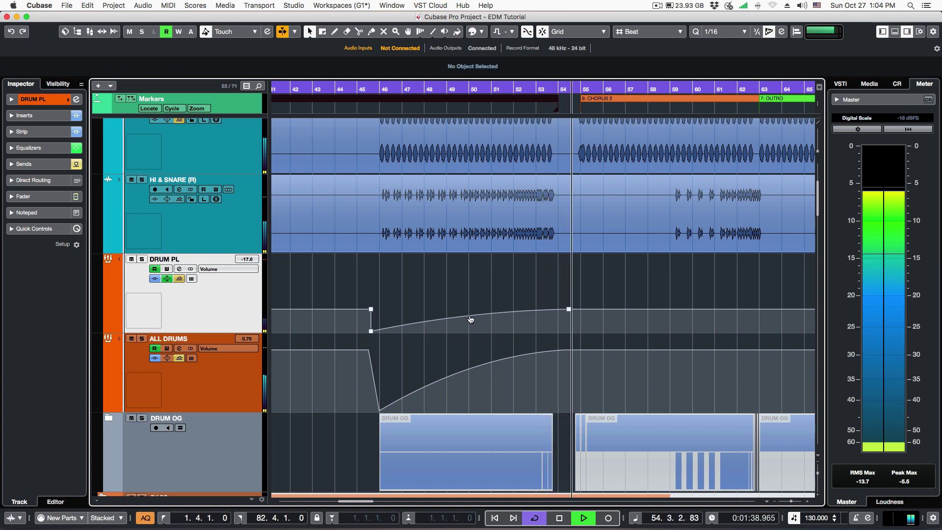
# Replay the drum volume ramps through bar 54 up to the start of CHORUS 2.
pyautogui.press('space')
pyautogui.press('space')
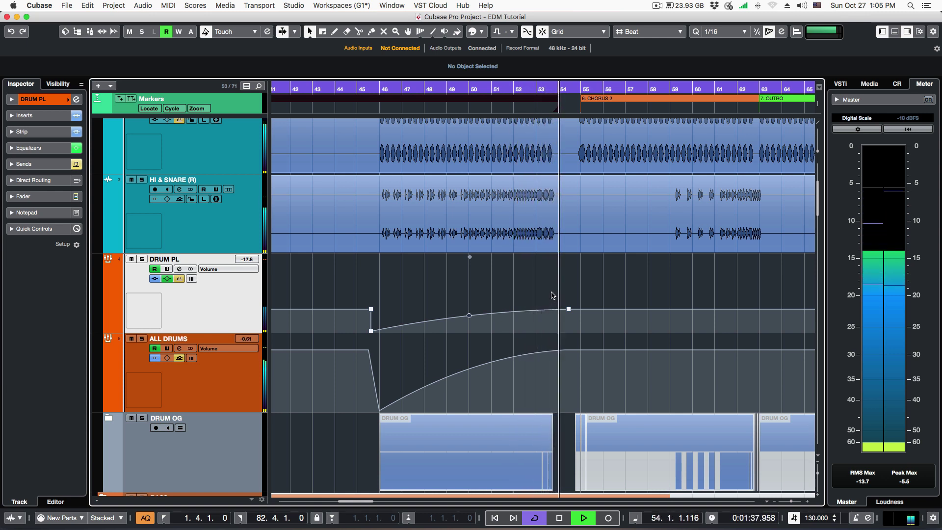
pyautogui.press('space')
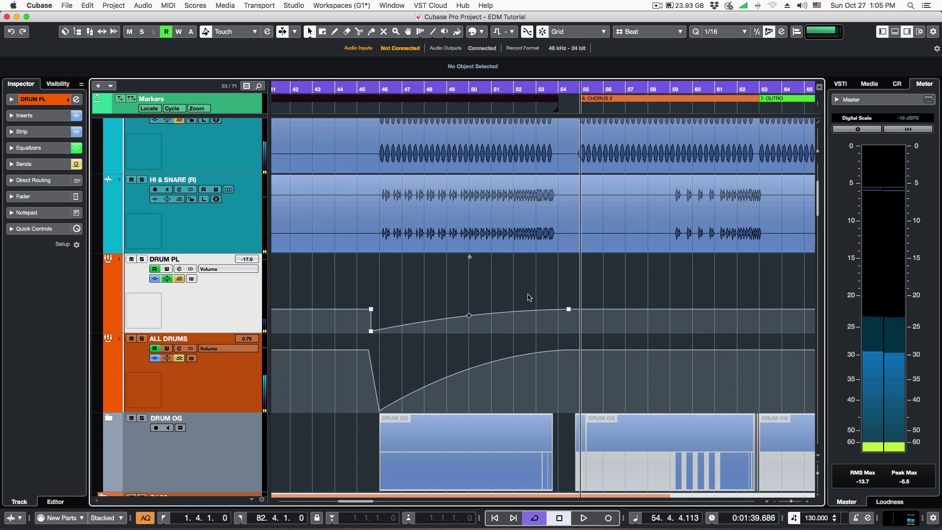
# Examine both drum volume curves, placing the playhead at the dip near bar 45 and at the ramp's end around bars 53 to 54.
pyautogui.scroll(-3, 414, 313)
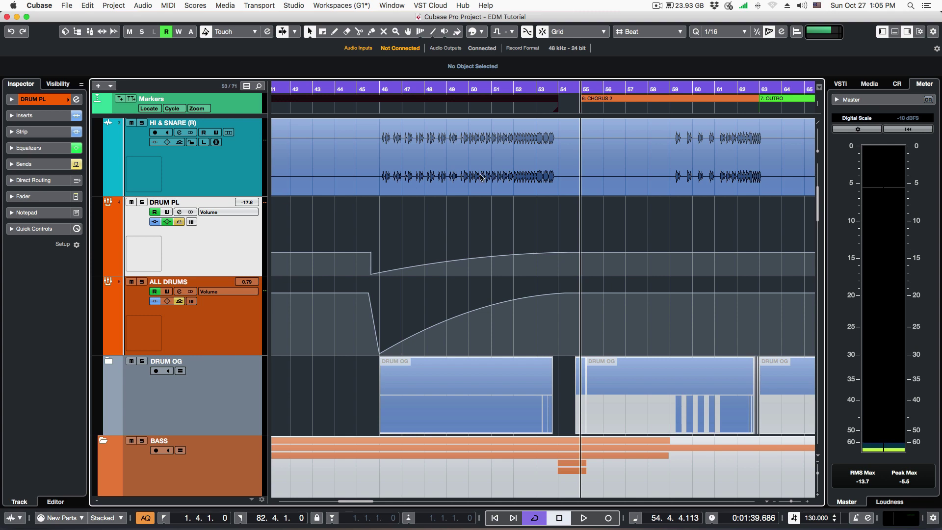
pyautogui.scroll(12, 448, 253)
pyautogui.scroll(-10, 431, 249)
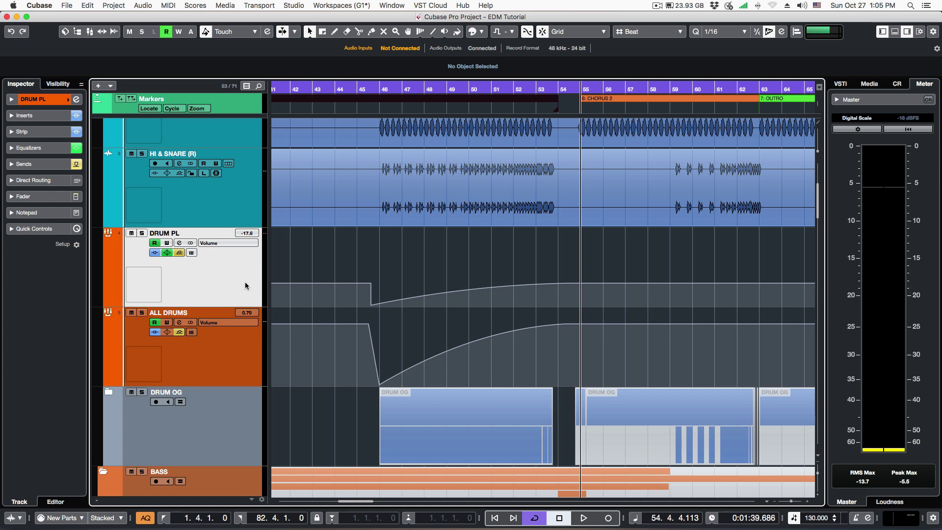
pyautogui.click(368, 89)
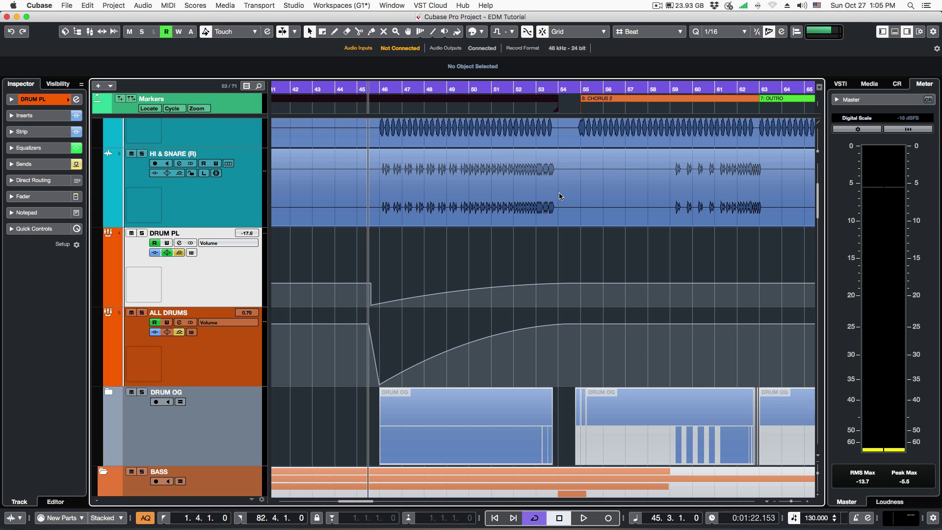
pyautogui.click(552, 90)
pyautogui.click(556, 89)
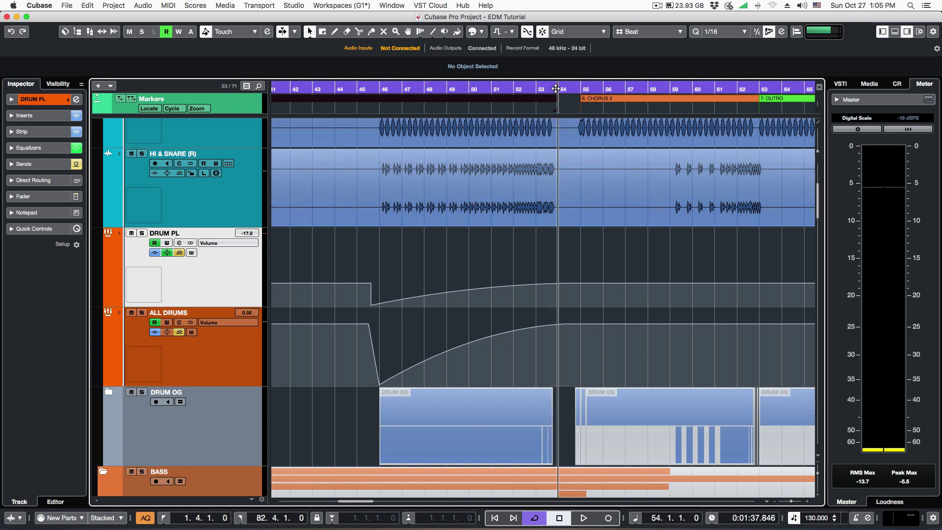
pyautogui.moveTo(555, 88); pyautogui.dragTo(548, 89)
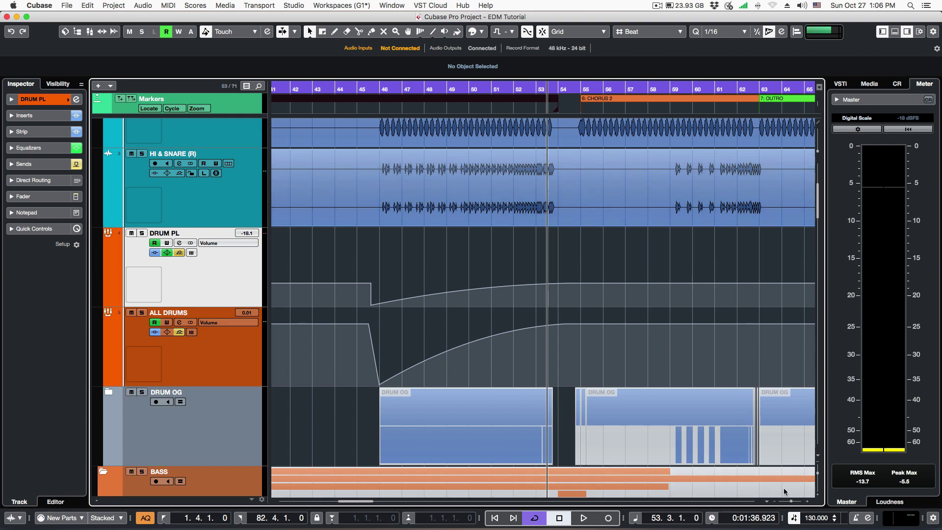
# Return to the wider arrangement and play parts of the BUILDUP section, starting from bar 22.
pyautogui.moveTo(791, 501); pyautogui.dragTo(785, 501)
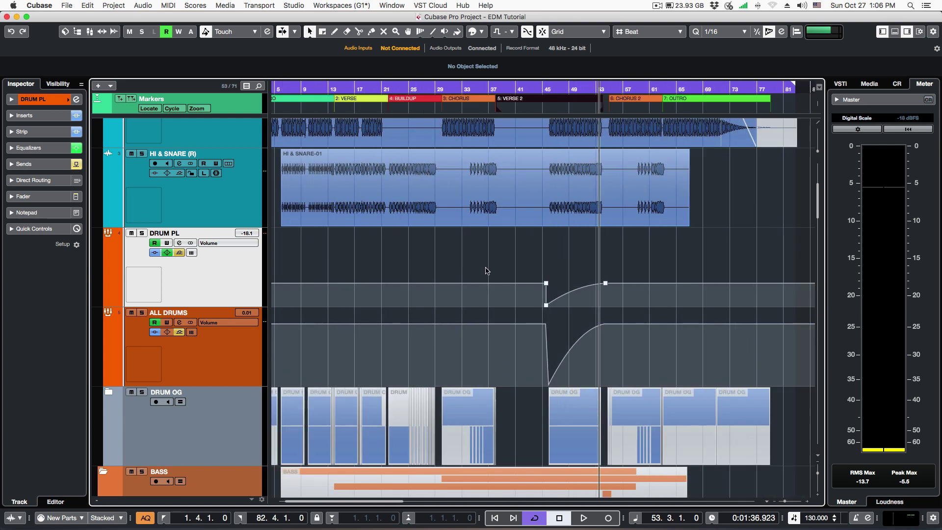
pyautogui.click(423, 191)
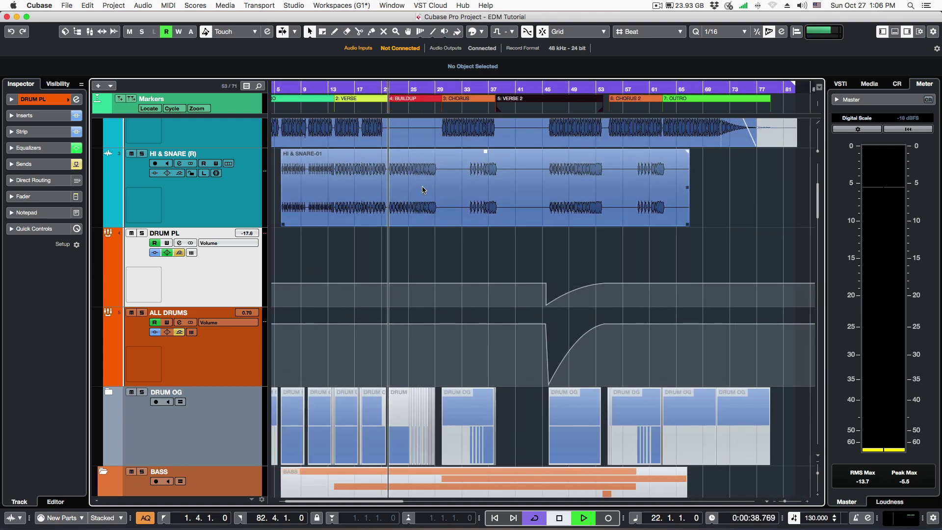
pyautogui.press('space')
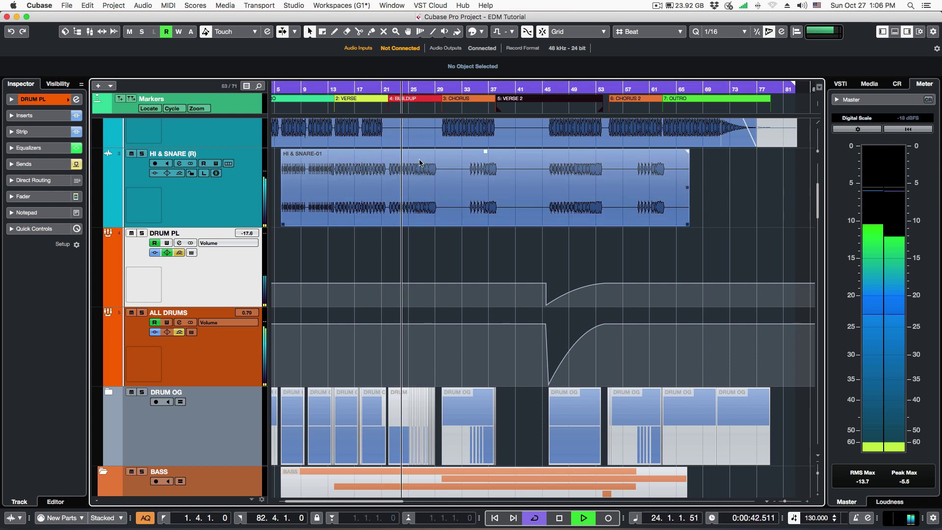
pyautogui.press('space')
pyautogui.click(413, 90)
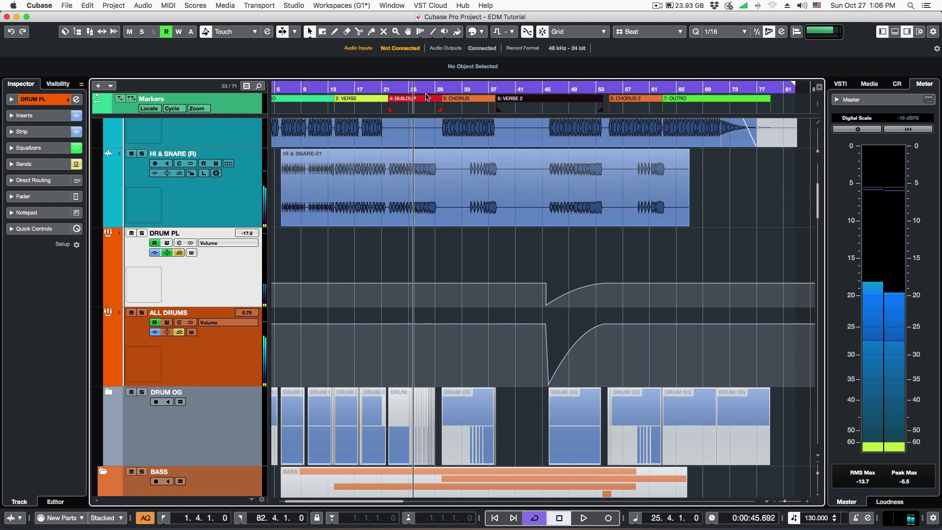
pyautogui.press('space')
pyautogui.press('space')
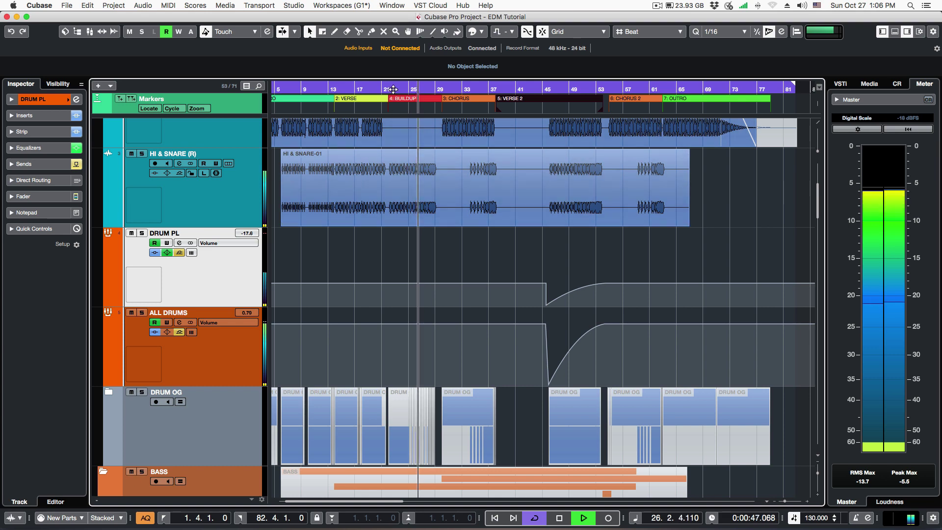
# Shape a smooth DRUM PL volume dip from about bar 22 to bar 29, lowest midway through bar 25, and add anchor points on ALL DRUMS.
pyautogui.moveTo(395, 90); pyautogui.dragTo(385, 116)
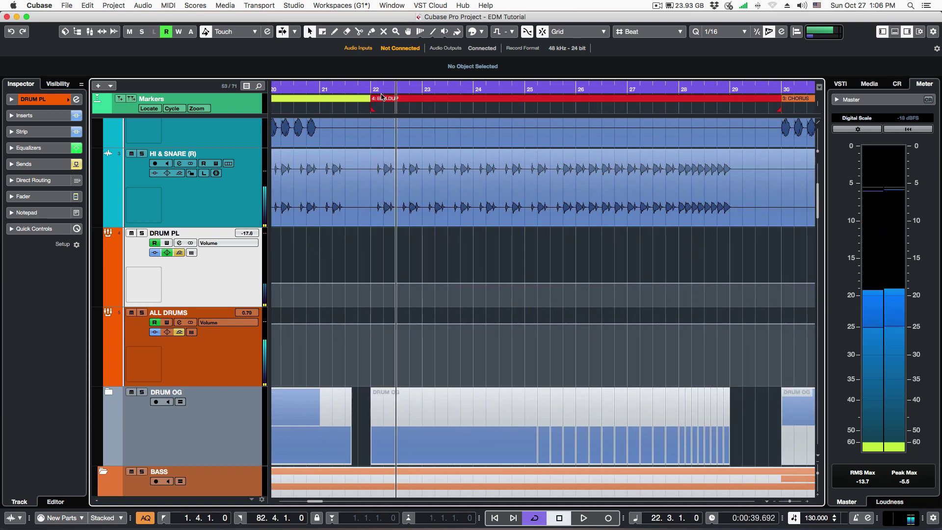
pyautogui.click(373, 90)
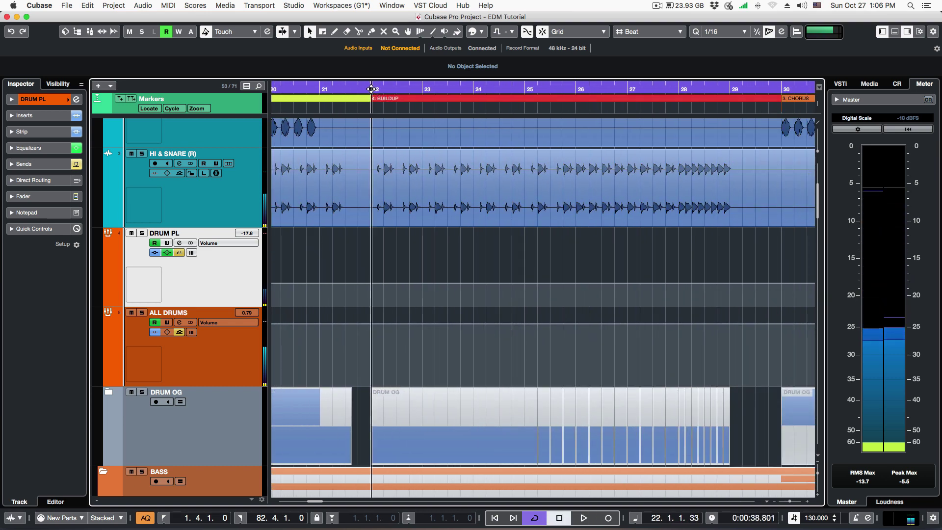
pyautogui.click(548, 283)
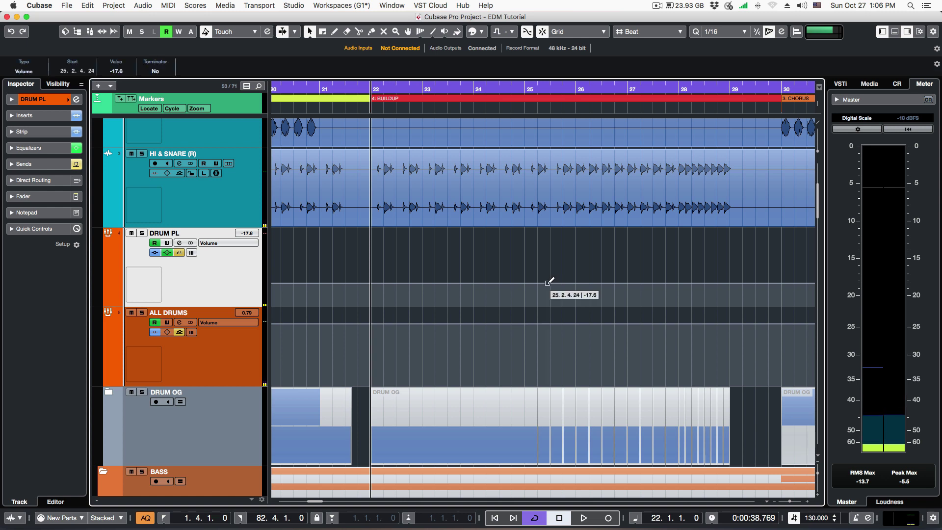
pyautogui.click(366, 283)
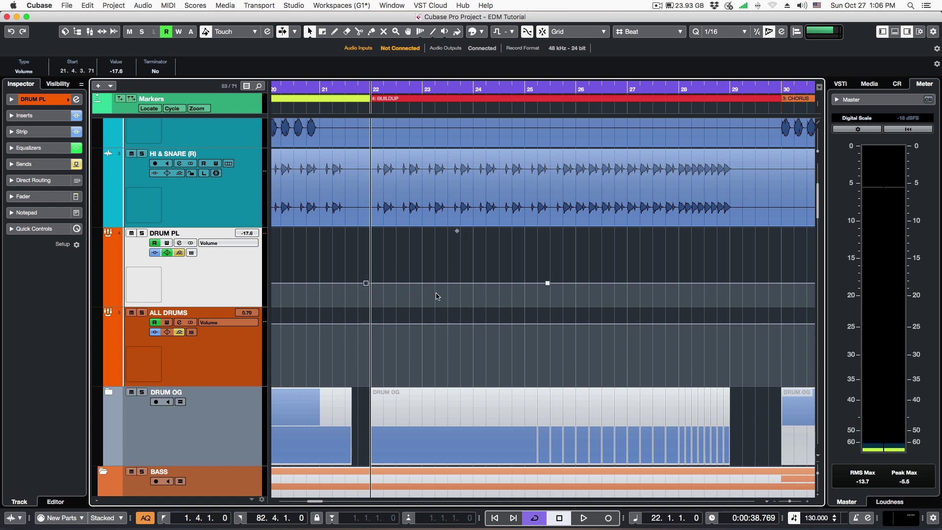
pyautogui.click(368, 324)
pyautogui.click(549, 324)
pyautogui.moveTo(537, 283)
pyautogui.mouseDown()
pyautogui.moveTo(536, 304)
pyautogui.moveTo(503, 295)
pyautogui.moveTo(744, 283)
pyautogui.mouseUp()
pyautogui.moveTo(503, 295); pyautogui.dragTo(550, 299)
# Copy the DRUM PL volume dip onto ALL DRUMS at bar 22 and scale the pasted curve up to a starting value of 0.88.
pyautogui.moveTo(764, 250); pyautogui.dragTo(346, 301)
pyautogui.click(216, 348)
pyautogui.hotkey('ctrl', 'v')
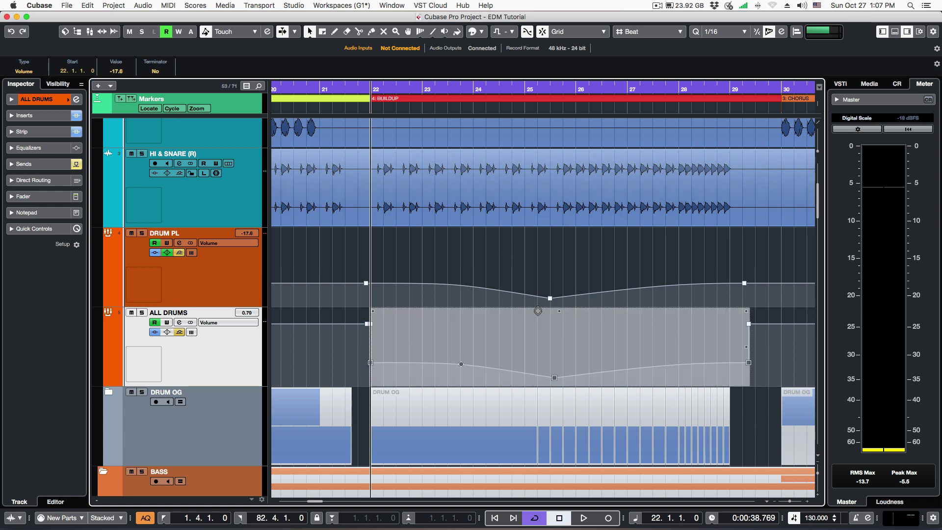
pyautogui.moveTo(560, 311); pyautogui.dragTo(564, 258)
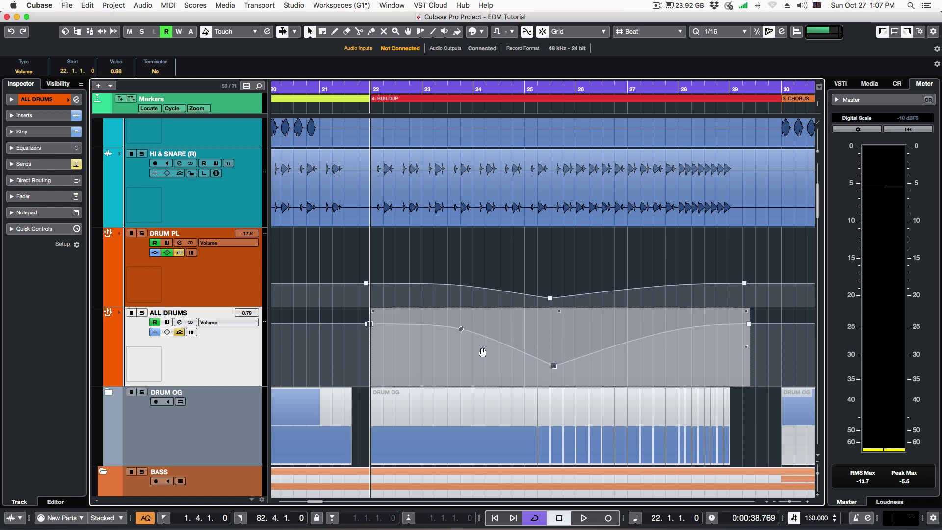
# Play the drum volume dips through the BUILDUP into CHORUS and return to an overview of both curves.
pyautogui.press('space')
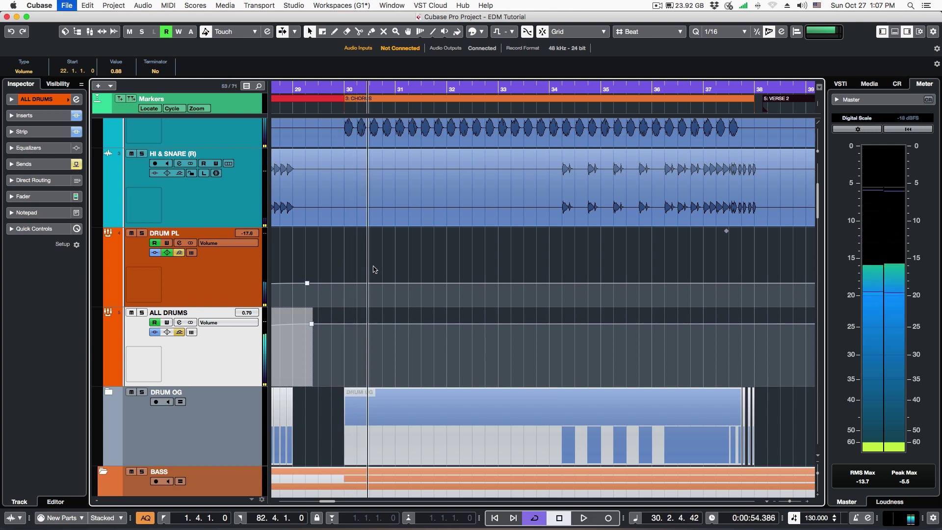
pyautogui.hscroll(-5, 374, 268)
pyautogui.hscroll(-4, 373, 268)
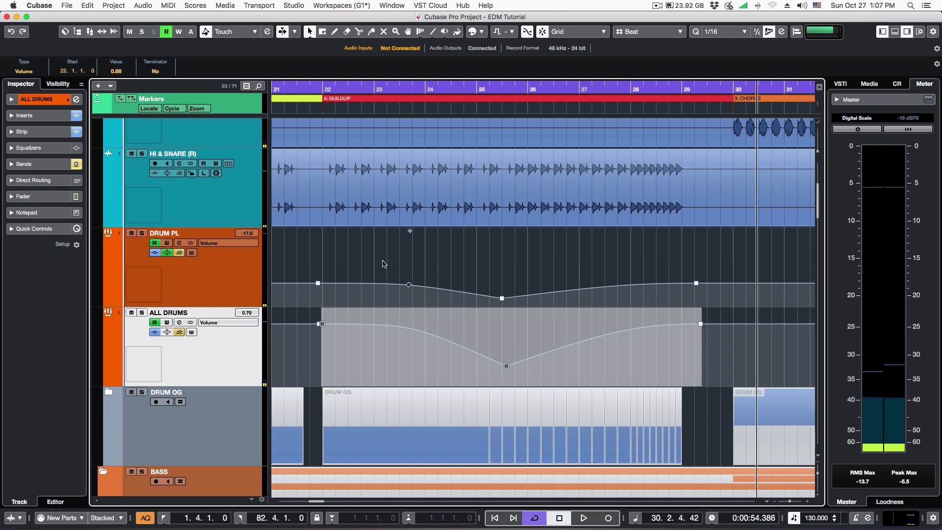
pyautogui.moveTo(789, 501); pyautogui.dragTo(785, 504)
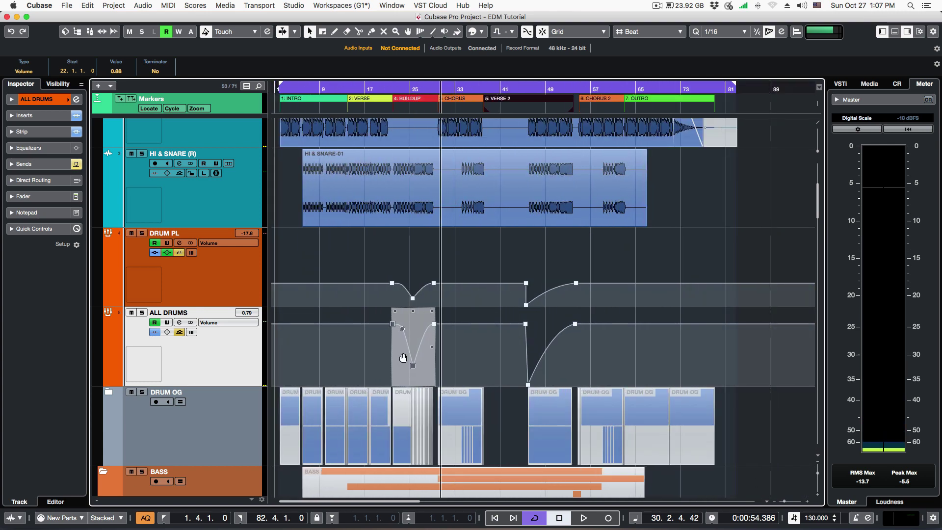
# Make the ALL DRUMS volume dip in the BUILDUP shallower by raising its lowest point.
pyautogui.click(435, 362)
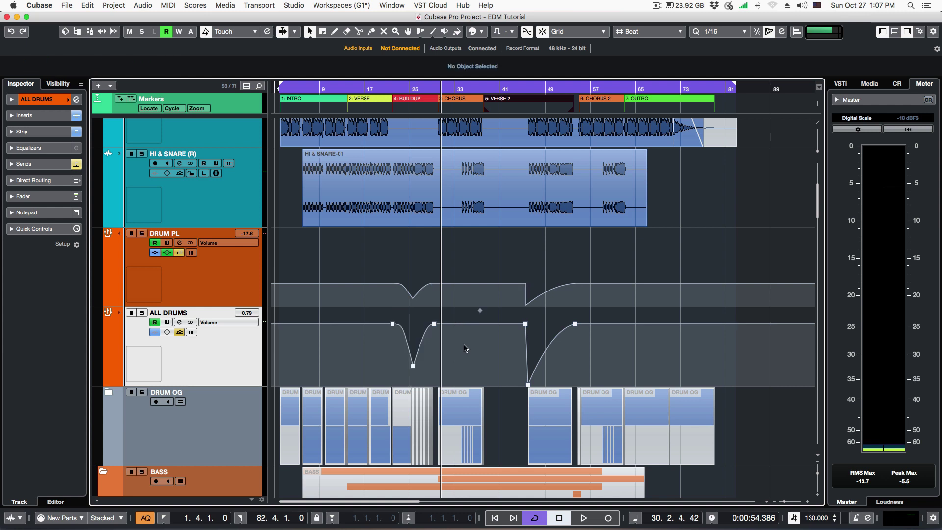
pyautogui.moveTo(414, 366); pyautogui.dragTo(414, 344)
pyautogui.click(540, 325)
pyautogui.press('KP_0')
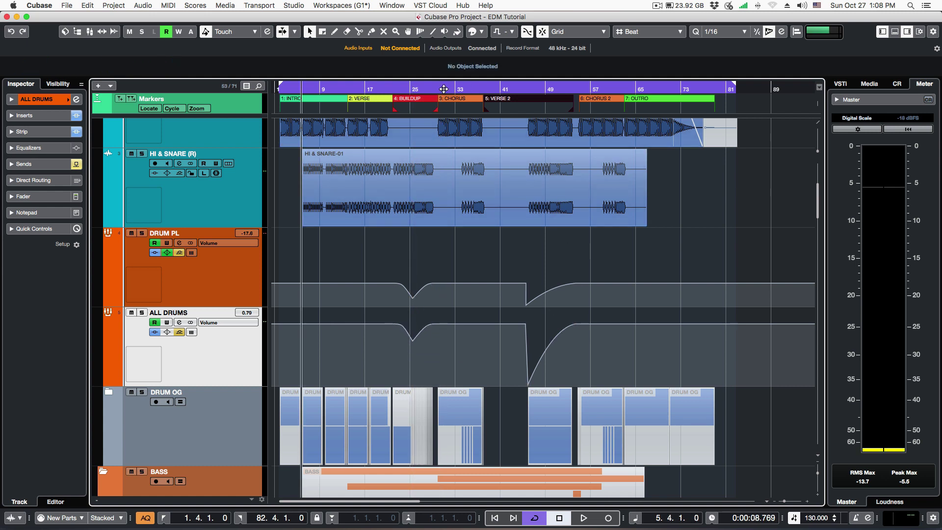
# Select the SUBMASTER group track below the ALL VOCALS and ALL MUSIC groups.
pyautogui.scroll(-5, 576, 250)
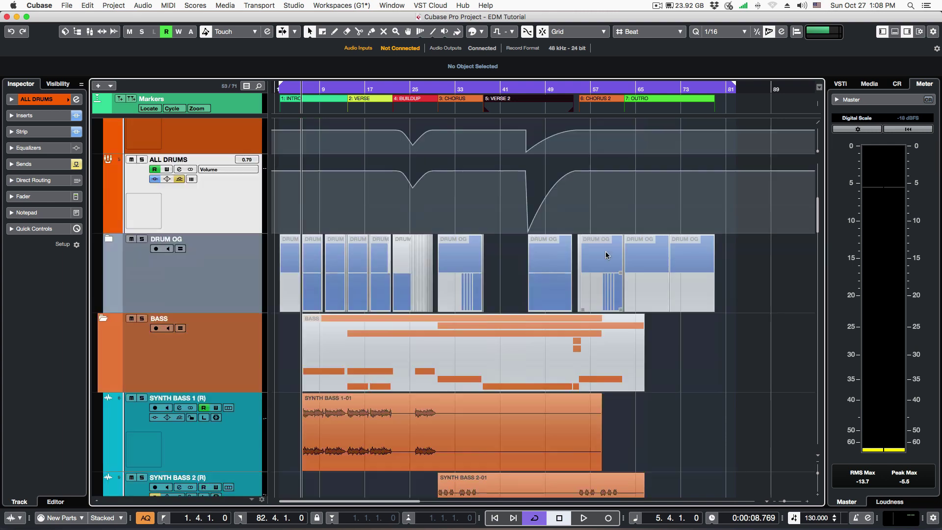
pyautogui.scroll(-15, 739, 292)
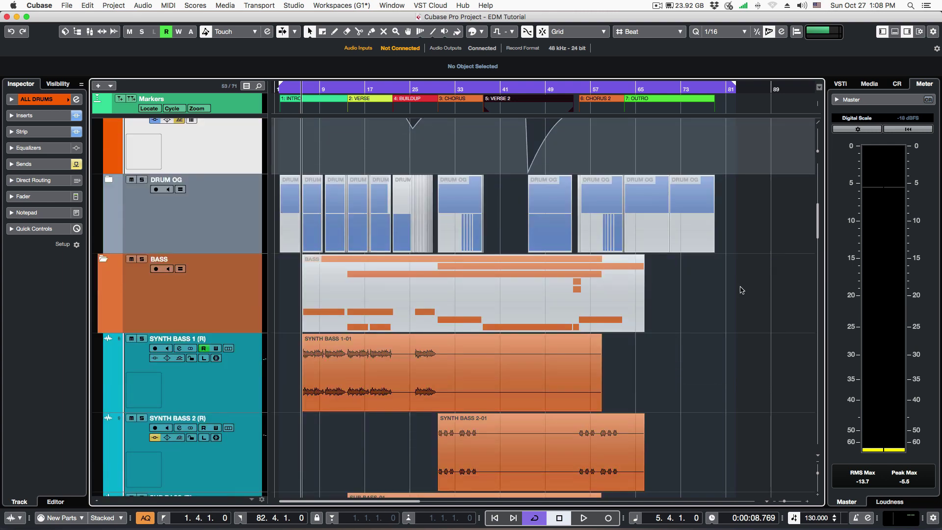
pyautogui.scroll(-20, 643, 302)
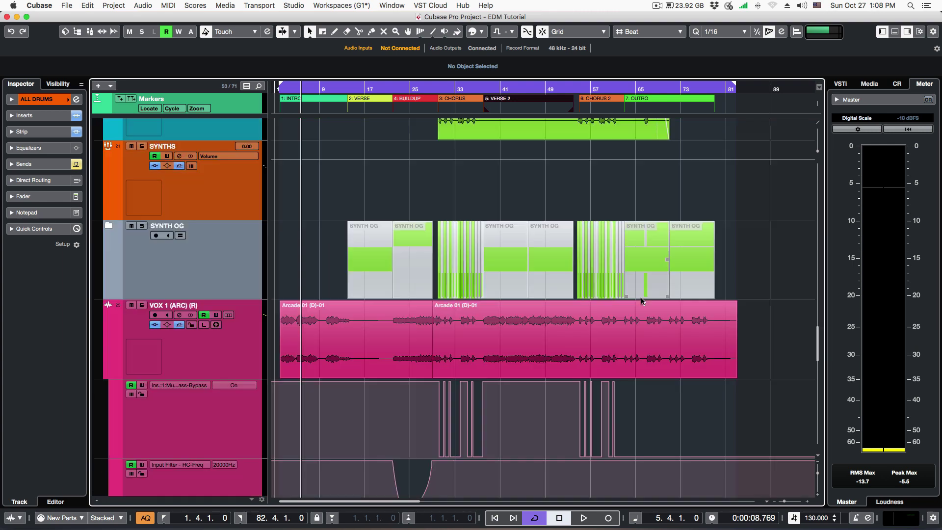
pyautogui.scroll(-10, 767, 310)
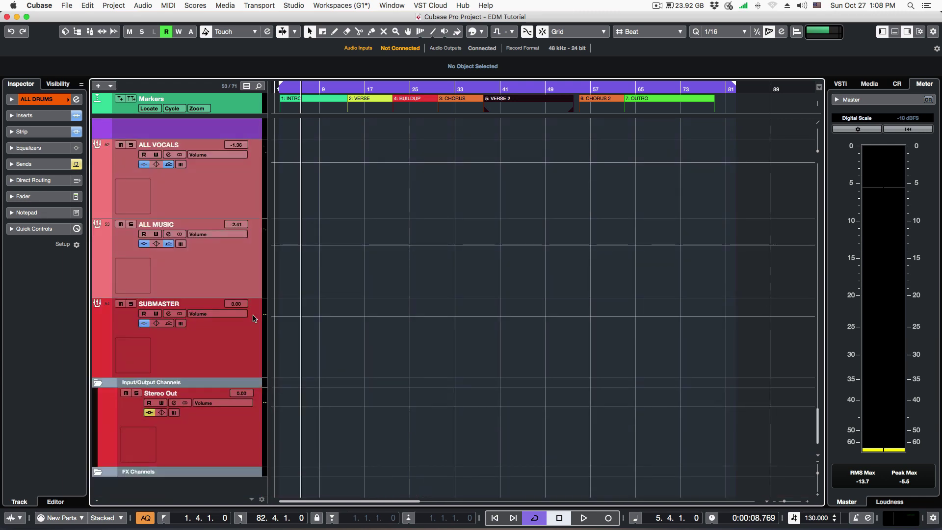
pyautogui.click(238, 339)
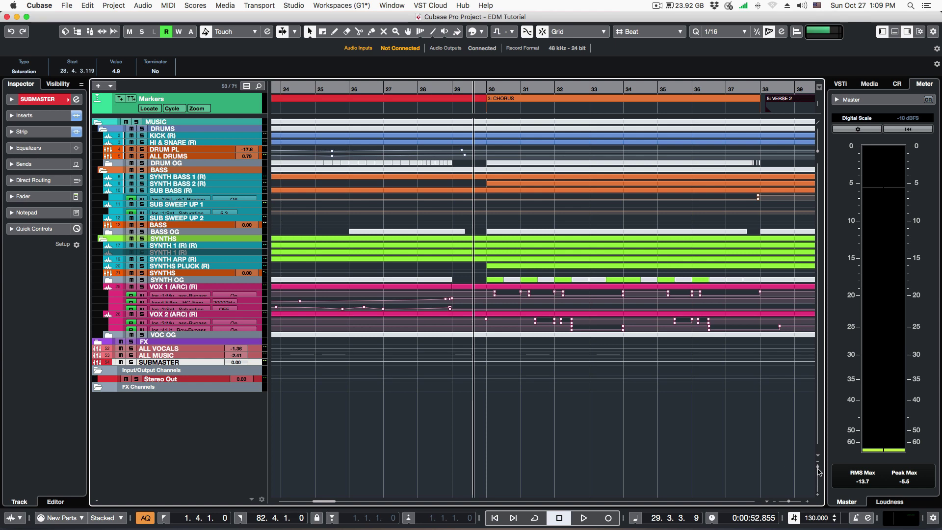
# Add SUBMASTER volume automation points at 0.00 at the start and end of CHORUS, at bars 30 and 38.
pyautogui.moveTo(818, 466); pyautogui.dragTo(818, 474)
pyautogui.scroll(-5, 510, 466)
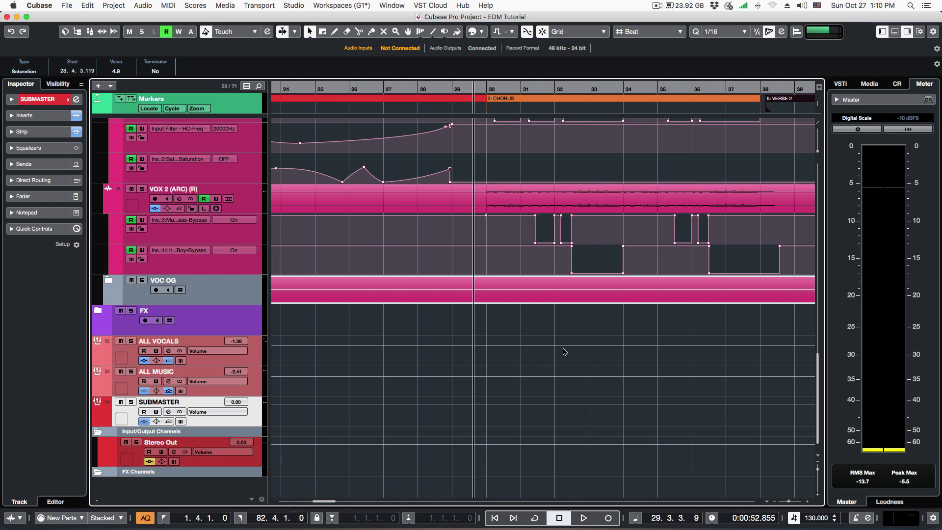
pyautogui.moveTo(489, 88); pyautogui.dragTo(488, 92)
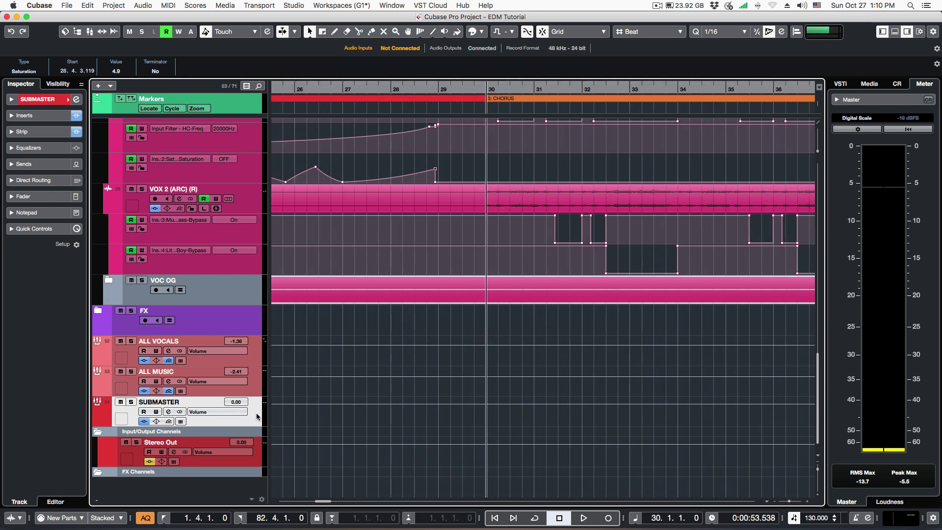
pyautogui.click(818, 470)
pyautogui.scroll(-5, 510, 352)
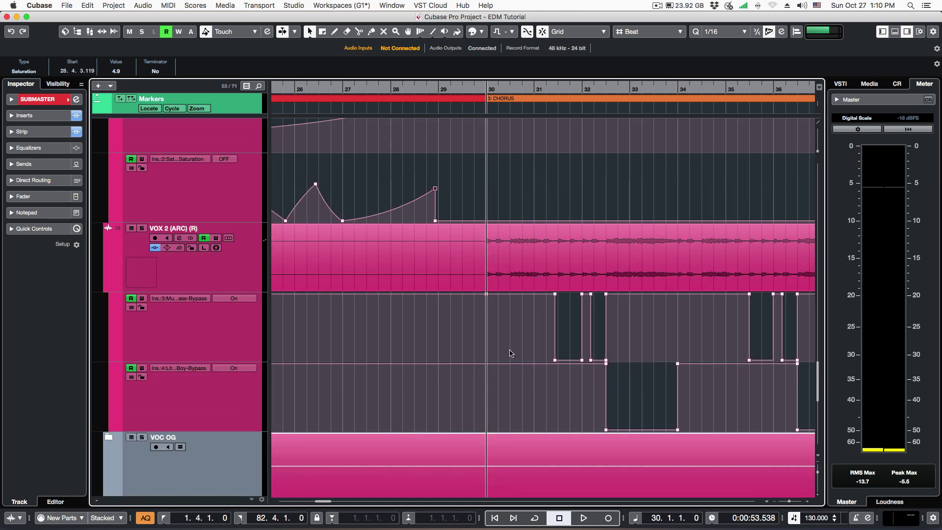
pyautogui.click(487, 333)
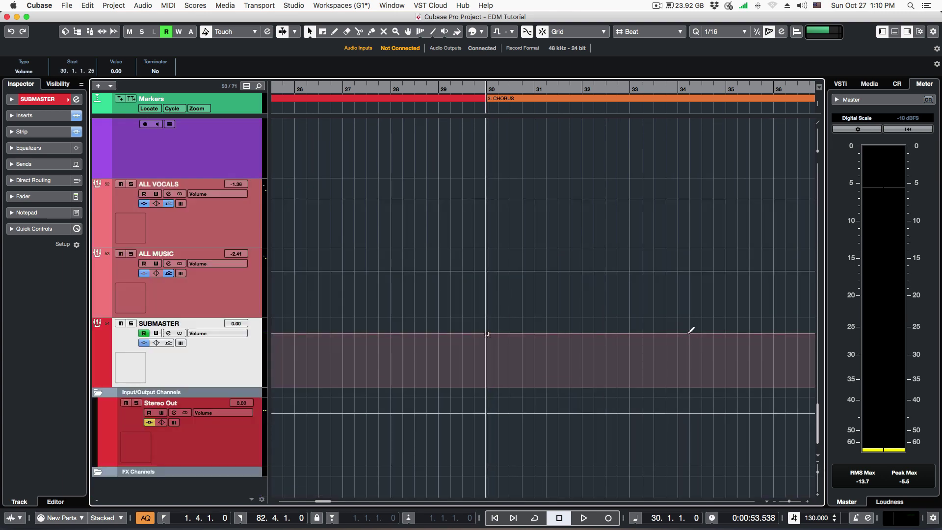
pyautogui.hscroll(3, 684, 333)
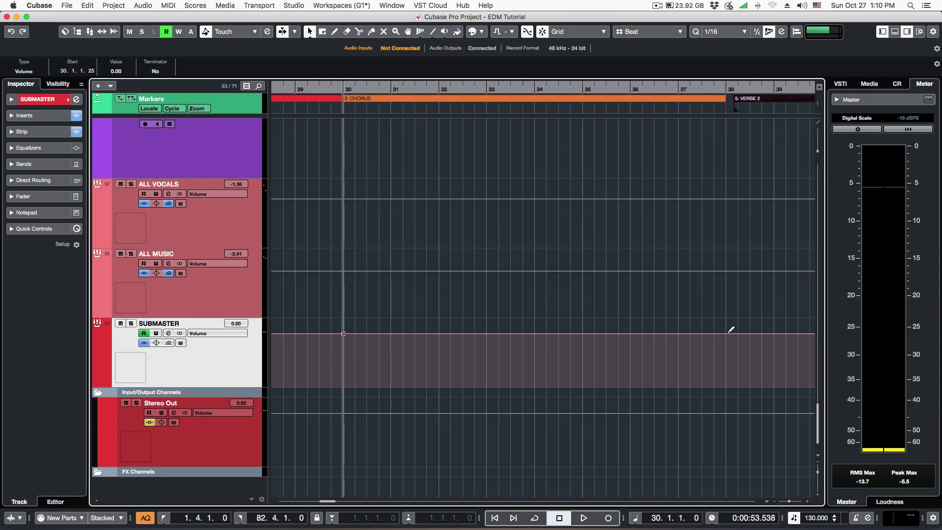
pyautogui.click(727, 333)
# Add SUBMASTER volume points at the start and end of CHORUS 2, at bars 55 and 63.
pyautogui.moveTo(788, 501); pyautogui.dragTo(785, 501)
pyautogui.moveTo(440, 323); pyautogui.dragTo(532, 352)
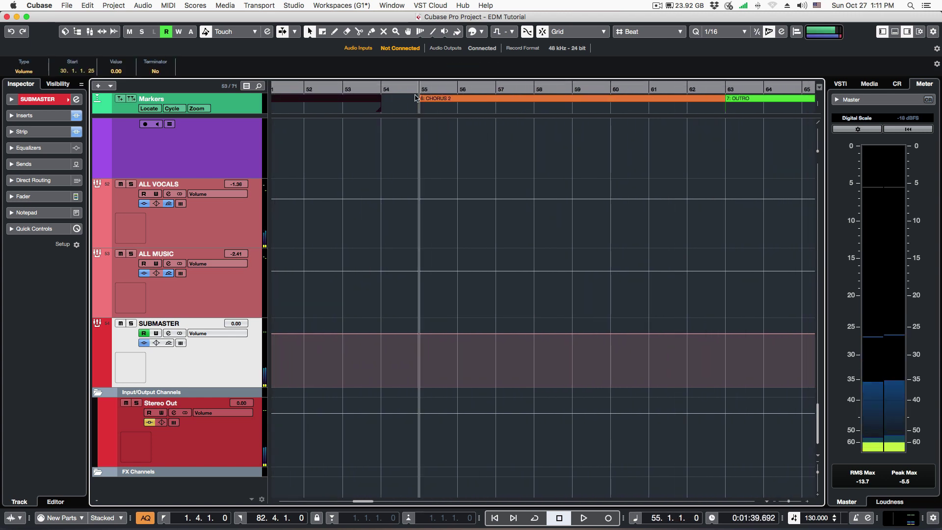
pyautogui.click(572, 322)
pyautogui.moveTo(787, 502); pyautogui.dragTo(784, 501)
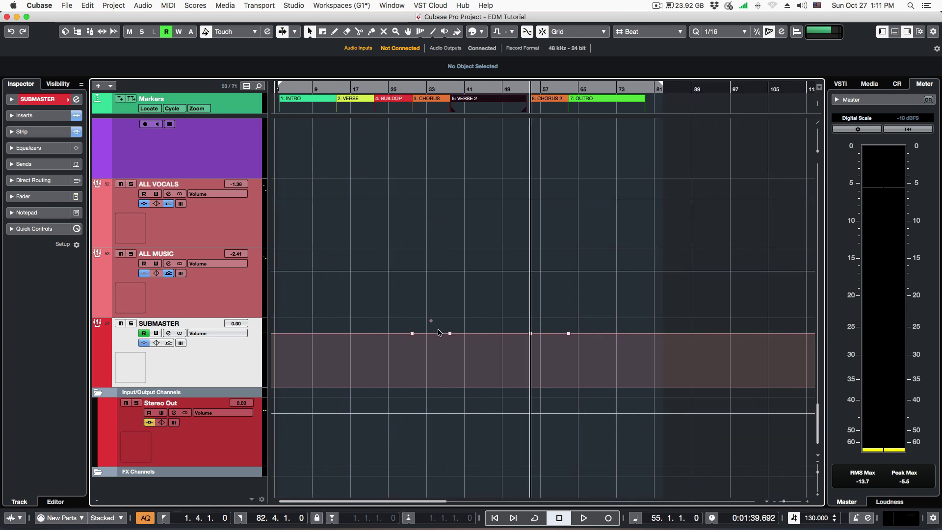
# Add SUBMASTER volume points at the starts of VERSE and BUILDUP, at about bars 14 and 22.
pyautogui.click(279, 89)
pyautogui.moveTo(345, 342)
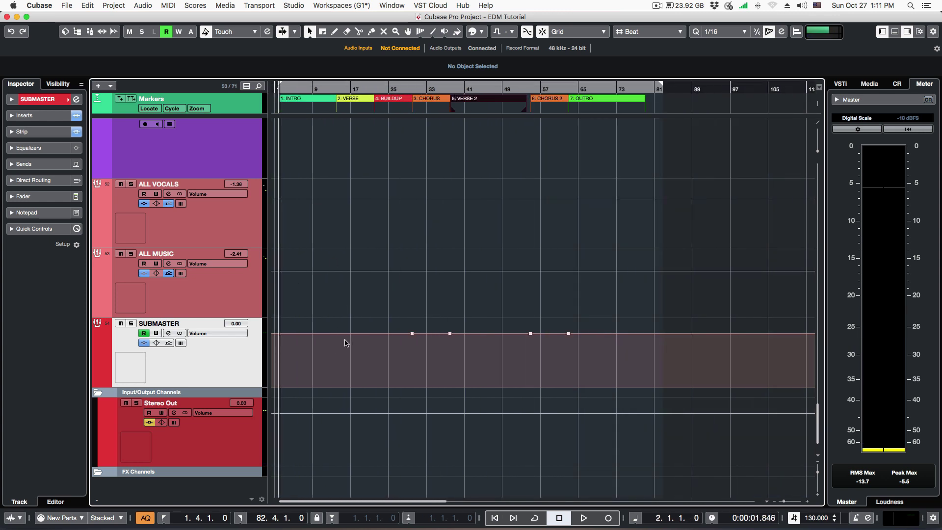
pyautogui.moveTo(338, 89); pyautogui.dragTo(332, 149)
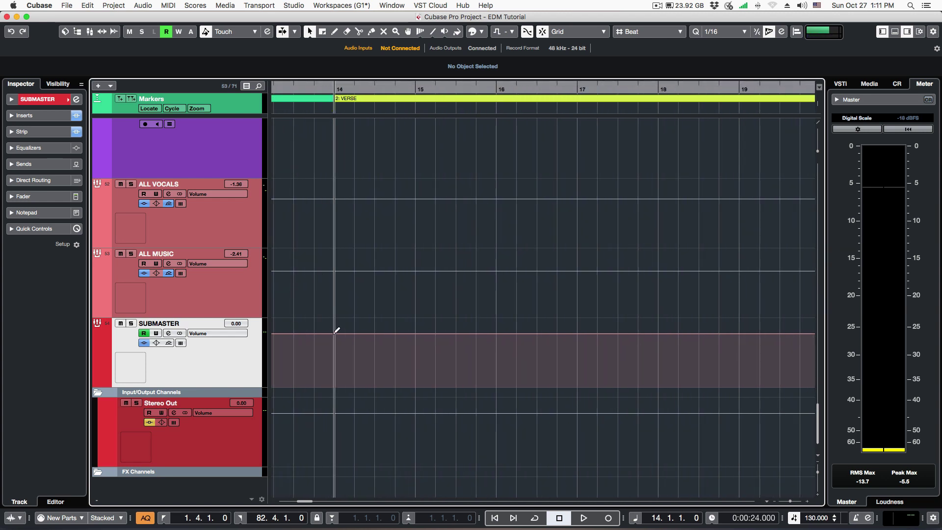
pyautogui.click(335, 334)
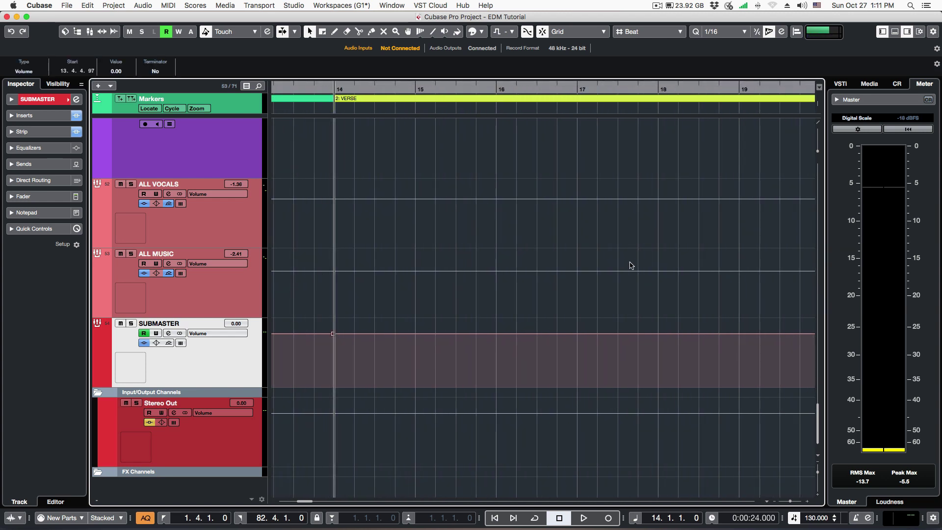
pyautogui.press('Right')
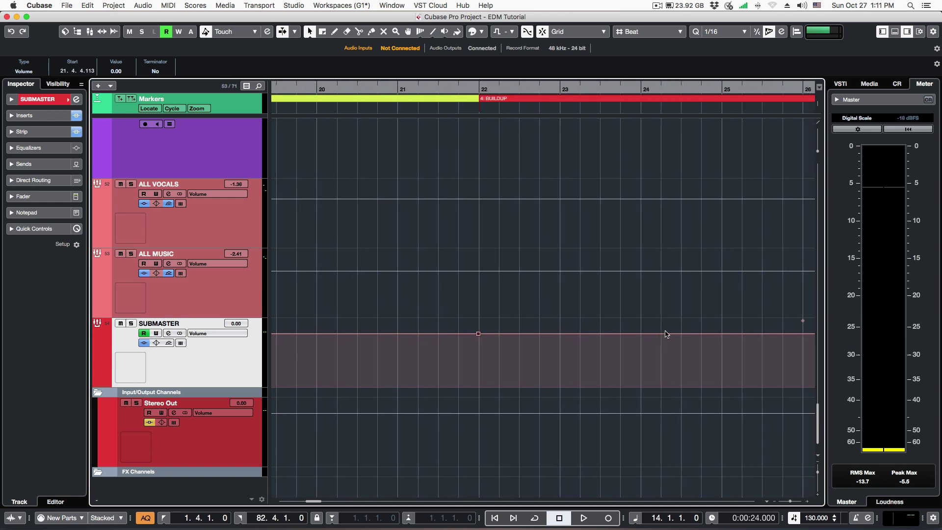
pyautogui.hscroll(10, 568, 299)
pyautogui.moveTo(790, 500); pyautogui.dragTo(783, 501)
pyautogui.hscroll(-8, 568, 299)
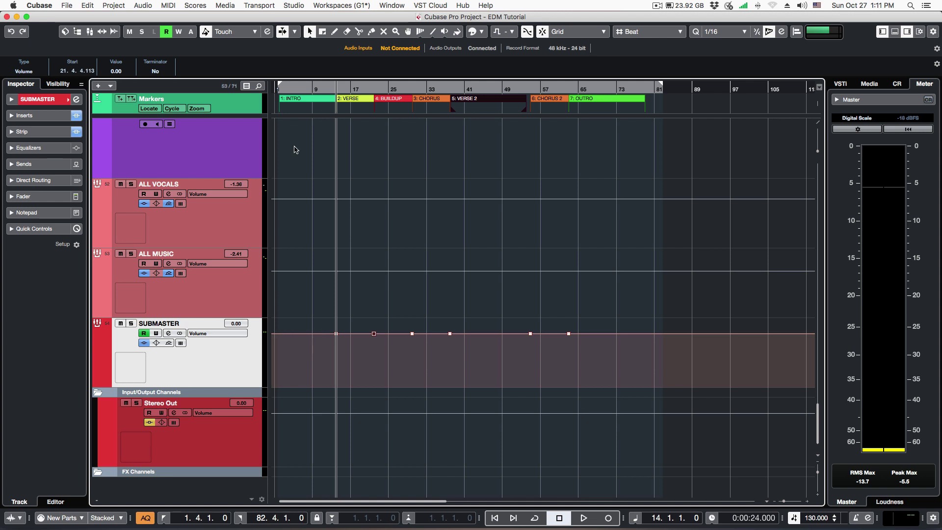
# Add a SUBMASTER volume point at the beginning of the INTRO, at about 1.4.2.56.
pyautogui.doubleClick(278, 106)
pyautogui.click(280, 332)
pyautogui.press('g')
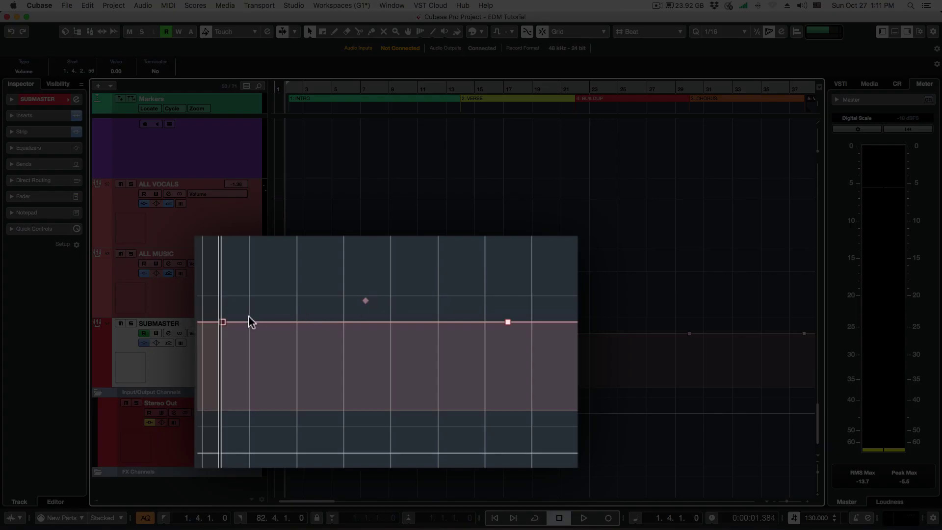
# Lower the whole SUBMASTER volume segment over the INTRO to about -5.18.
pyautogui.moveTo(361, 299); pyautogui.dragTo(384, 321)
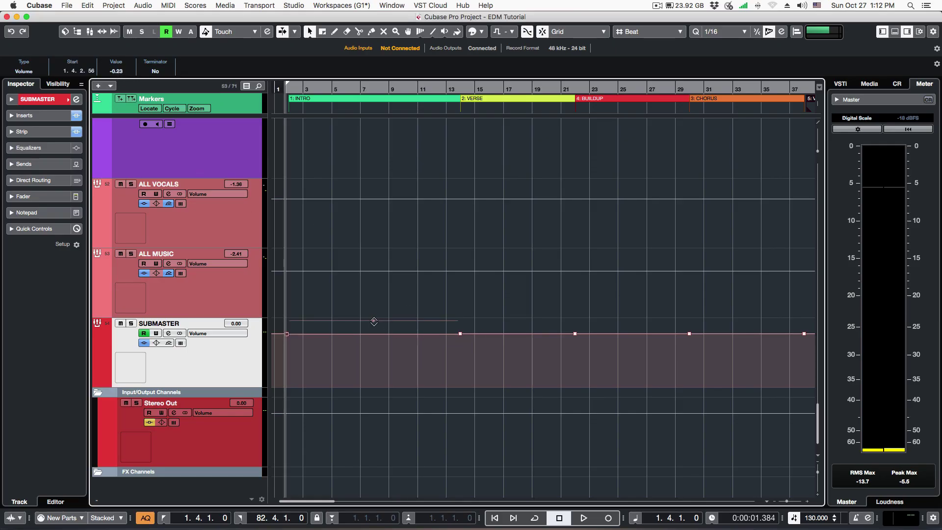
pyautogui.moveTo(374, 321); pyautogui.dragTo(373, 319)
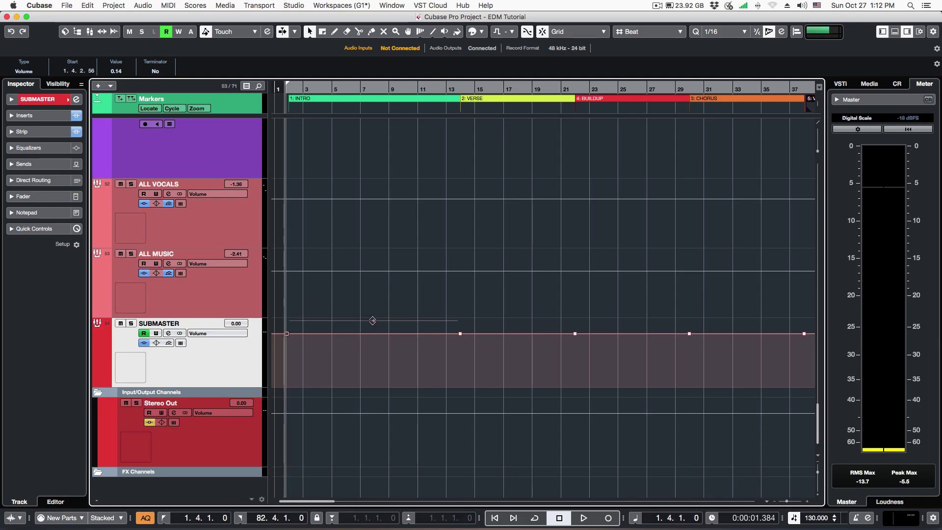
pyautogui.moveTo(373, 320); pyautogui.dragTo(377, 333)
pyautogui.click(116, 71)
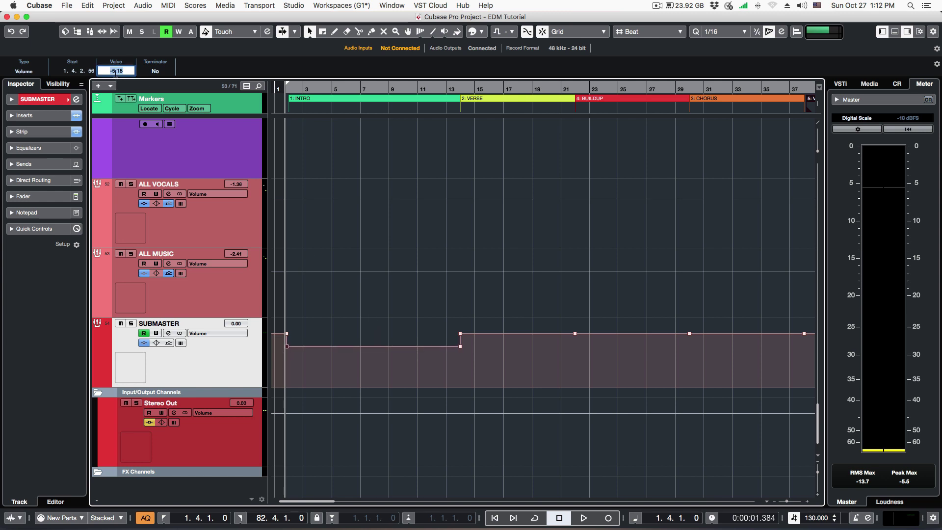
pyautogui.click(526, 358)
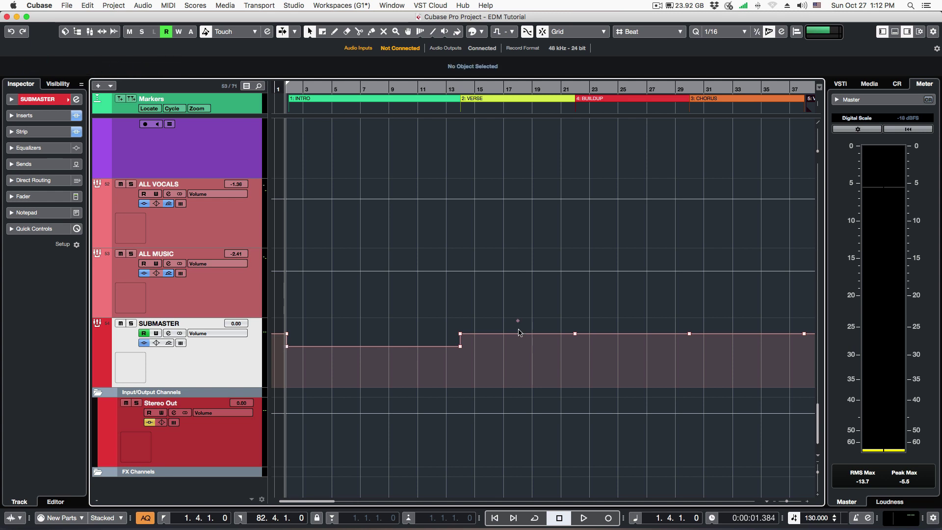
# Lower the SUBMASTER volume segments over VERSE and BUILDUP to a matching level slightly above the INTRO's.
pyautogui.hscroll(5, 525, 336)
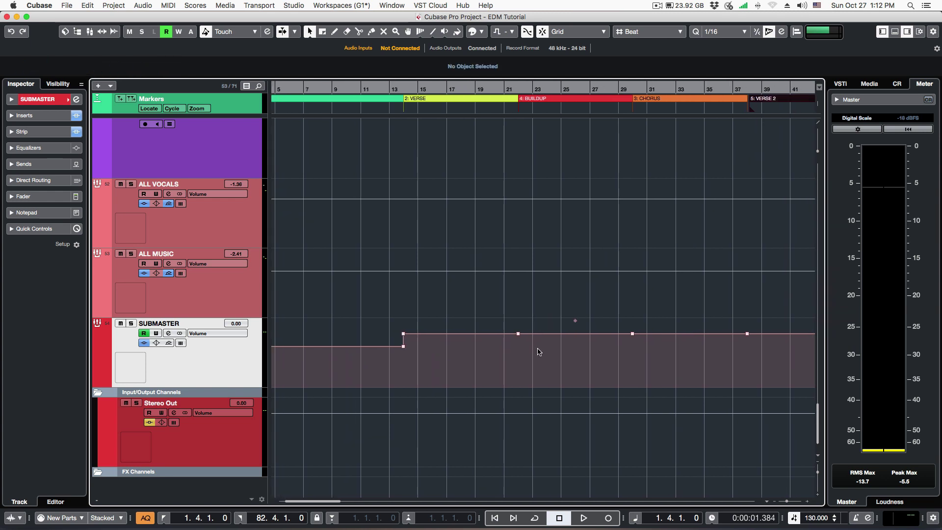
pyautogui.moveTo(436, 323); pyautogui.dragTo(437, 333)
pyautogui.moveTo(549, 320); pyautogui.dragTo(552, 328)
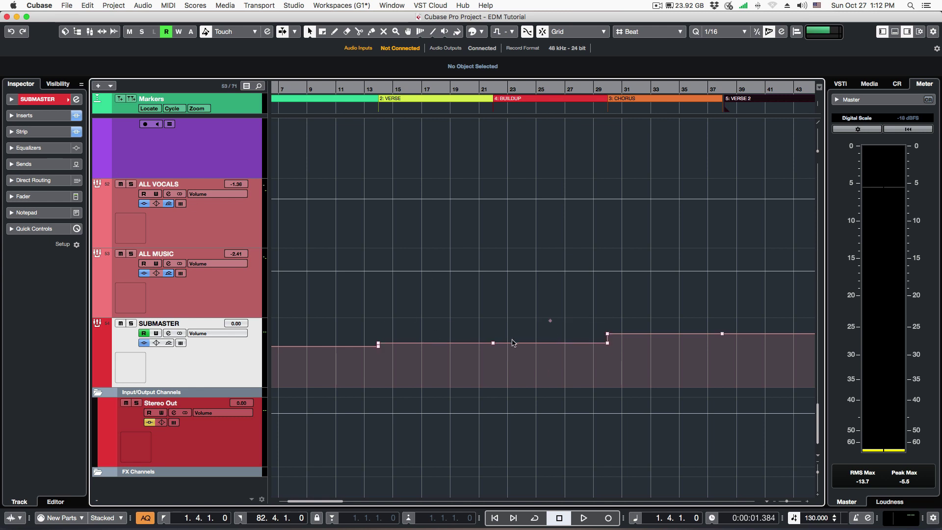
# Lower the SUBMASTER volume segment over BUILDUP to about -4.66.
pyautogui.moveTo(550, 320); pyautogui.dragTo(552, 325)
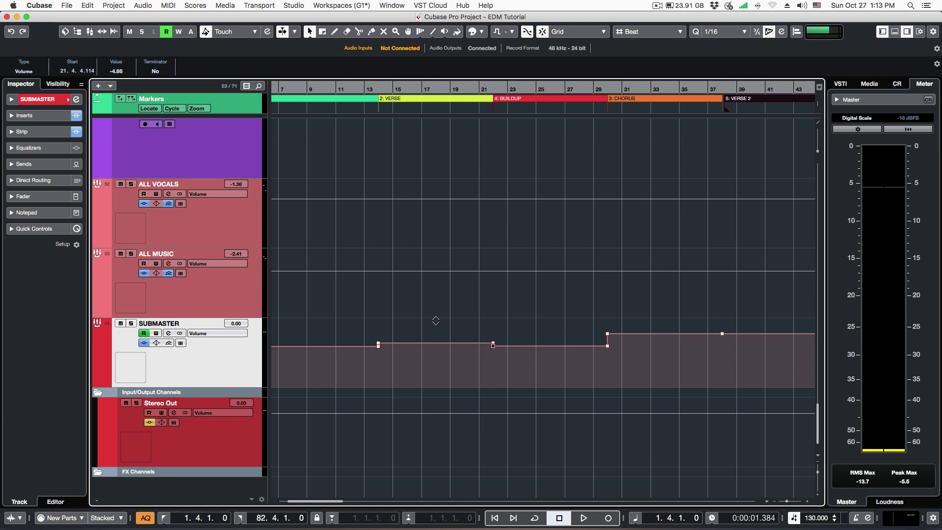
pyautogui.hscroll(6, 561, 345)
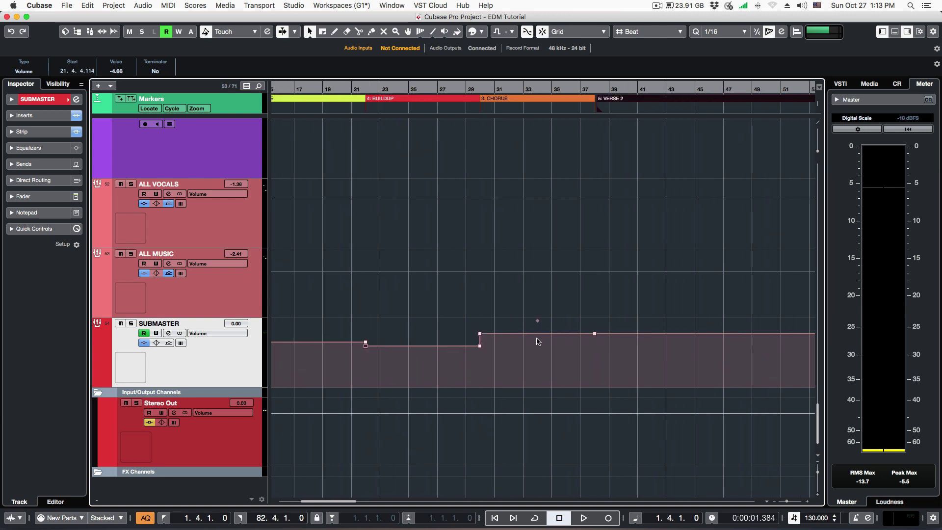
pyautogui.hscroll(-2, 535, 341)
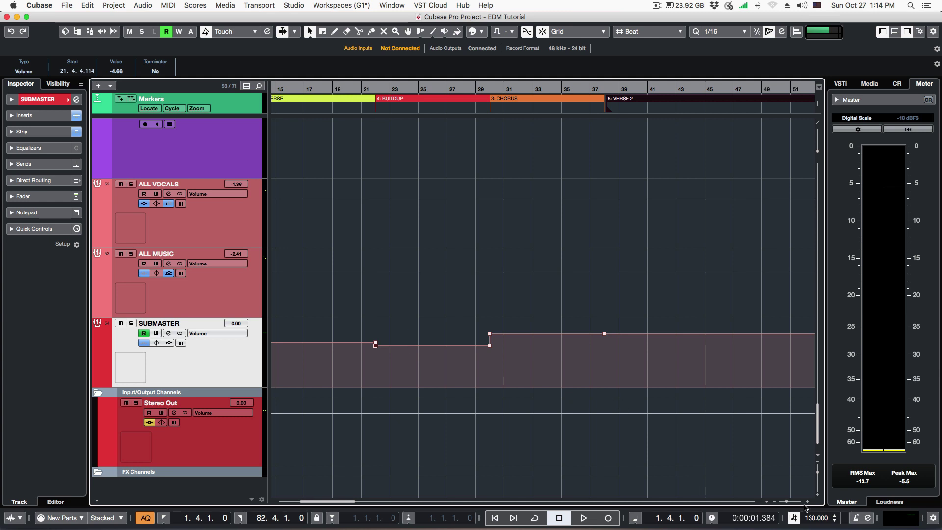
# Play the transition from bar 28 into CHORUS with SUBMASTER's automation reading turned off.
pyautogui.moveTo(787, 502); pyautogui.dragTo(783, 501)
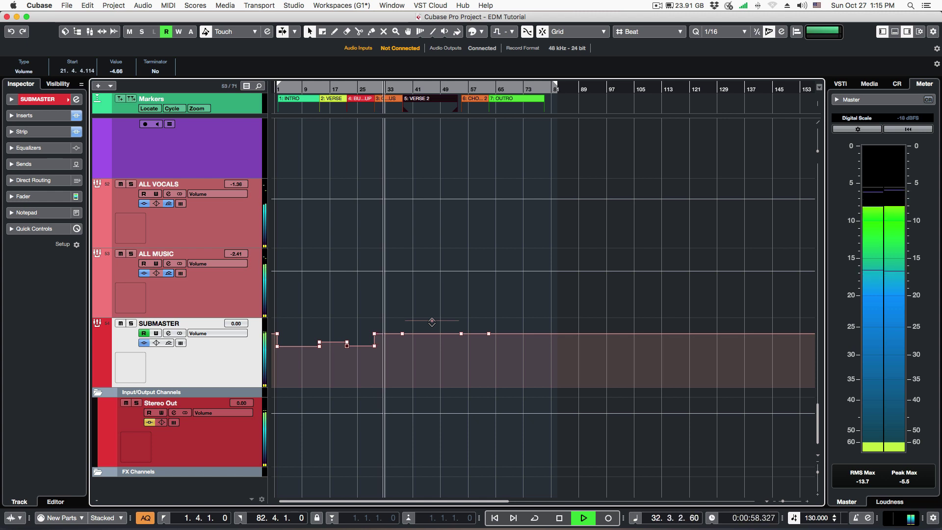
pyautogui.press('space')
pyautogui.moveTo(367, 88); pyautogui.dragTo(367, 131)
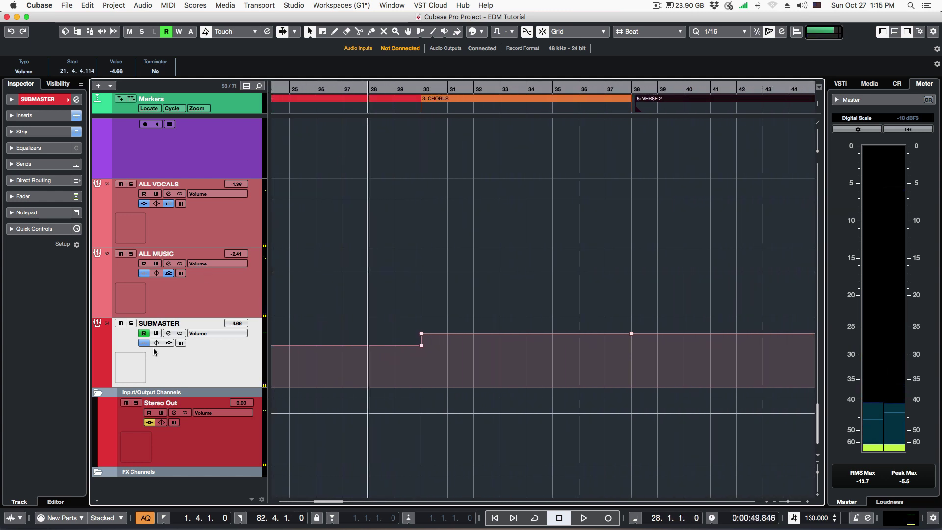
pyautogui.click(144, 337)
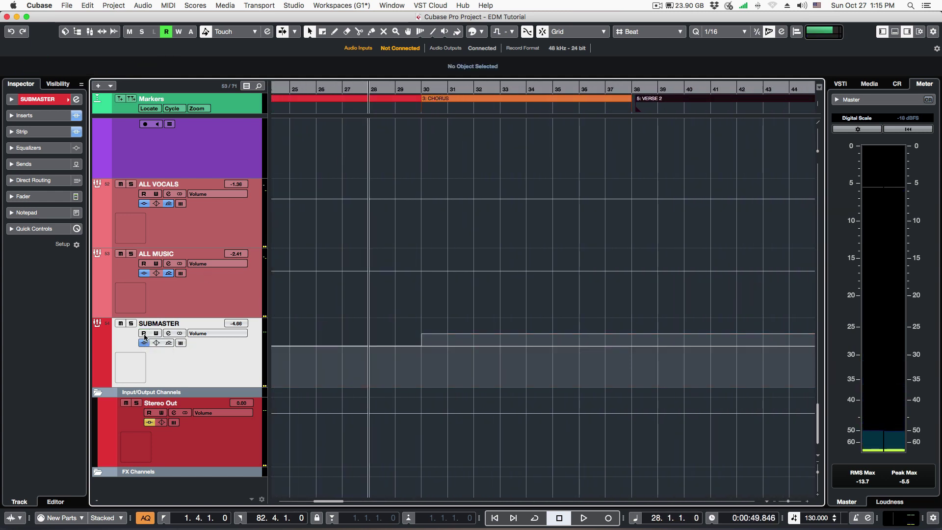
pyautogui.press('space')
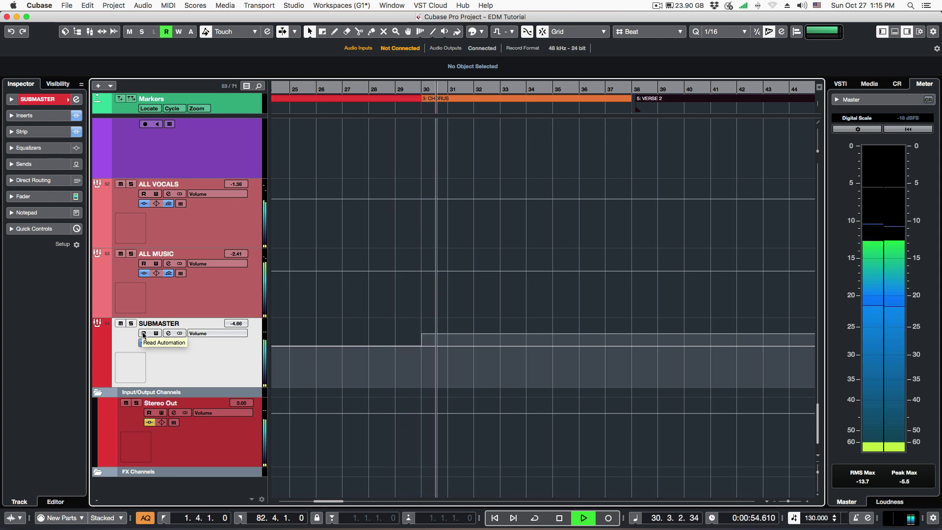
# Turn SUBMASTER's automation reading back on and replay the BUILDUP-to-CHORUS transition for comparison.
pyautogui.click(144, 333)
pyautogui.press('space')
pyautogui.click(348, 91)
pyautogui.press('space')
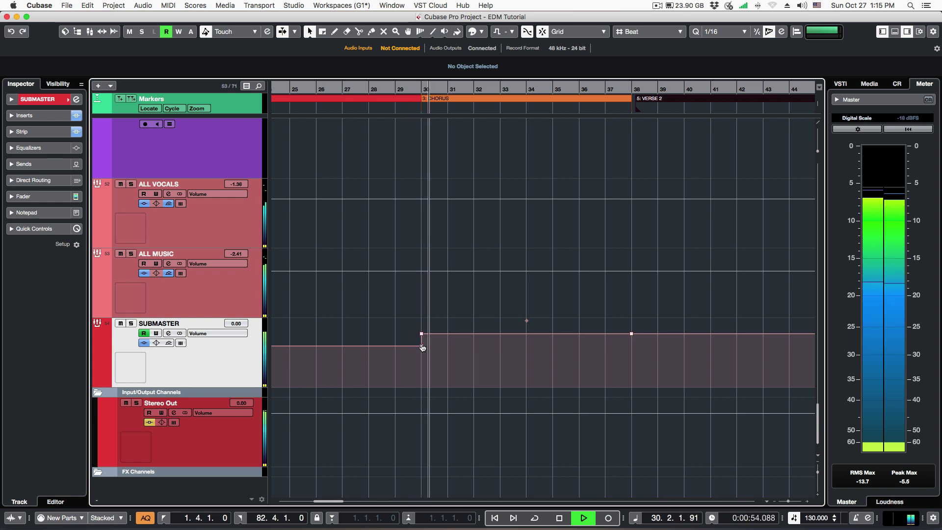
pyautogui.press('space')
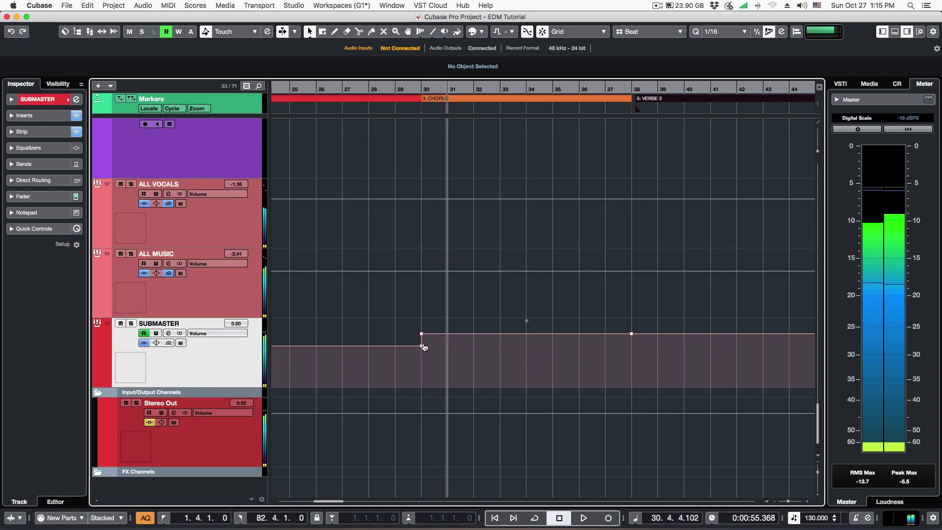
# Add a SUBMASTER volume point just before bar 29, at about 28.4.4.101, and delete the lower point at the start of CHORUS.
pyautogui.click(395, 346)
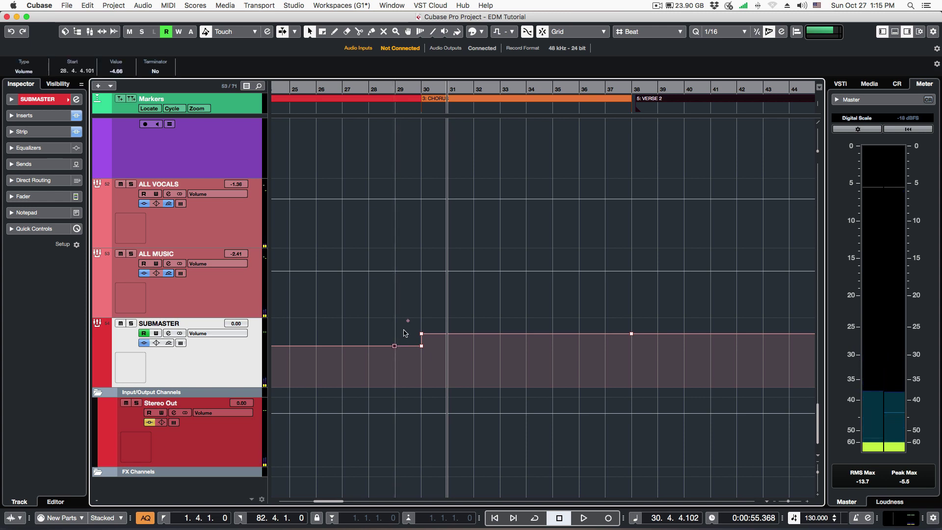
pyautogui.click(422, 347)
pyautogui.press('Delete')
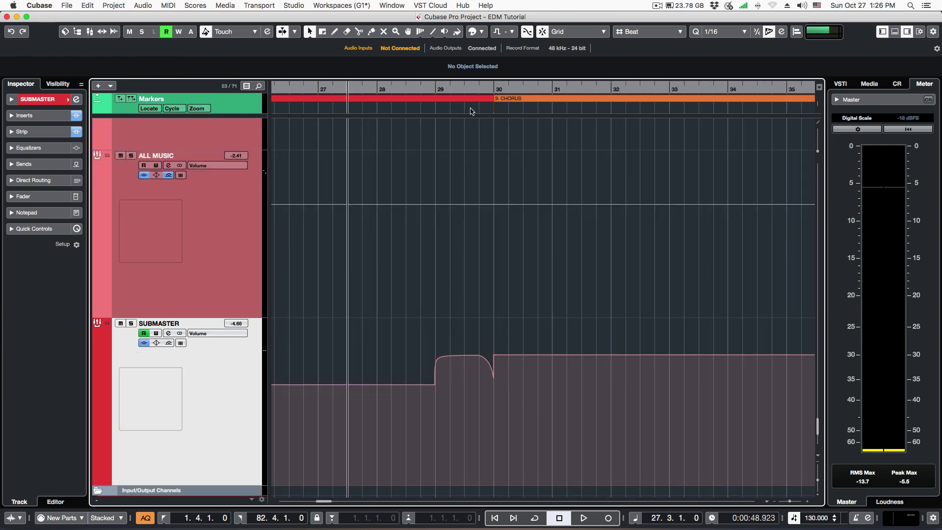
pyautogui.click(439, 101)
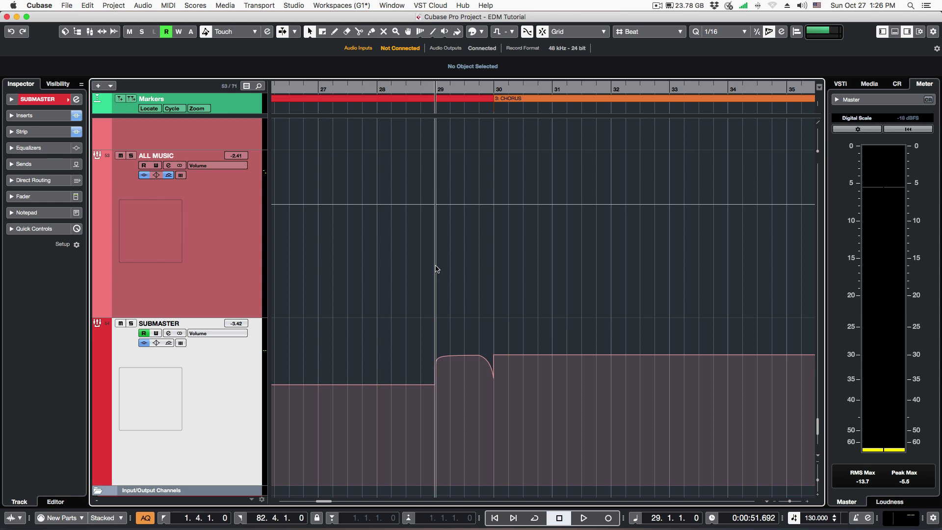
pyautogui.moveTo(790, 502); pyautogui.dragTo(791, 502)
pyautogui.moveTo(550, 332); pyautogui.dragTo(641, 390)
pyautogui.moveTo(582, 321)
pyautogui.mouseDown()
pyautogui.moveTo(624, 374)
pyautogui.moveTo(582, 326)
pyautogui.mouseUp()
pyautogui.hotkey('ctrl', 'z')
# Lower the SUBMASTER swell point at 29.4.1.0 to about -0.46 and the dip point just before CHORUS to about -4.15.
pyautogui.click(623, 350)
pyautogui.moveTo(622, 355); pyautogui.dragTo(622, 367)
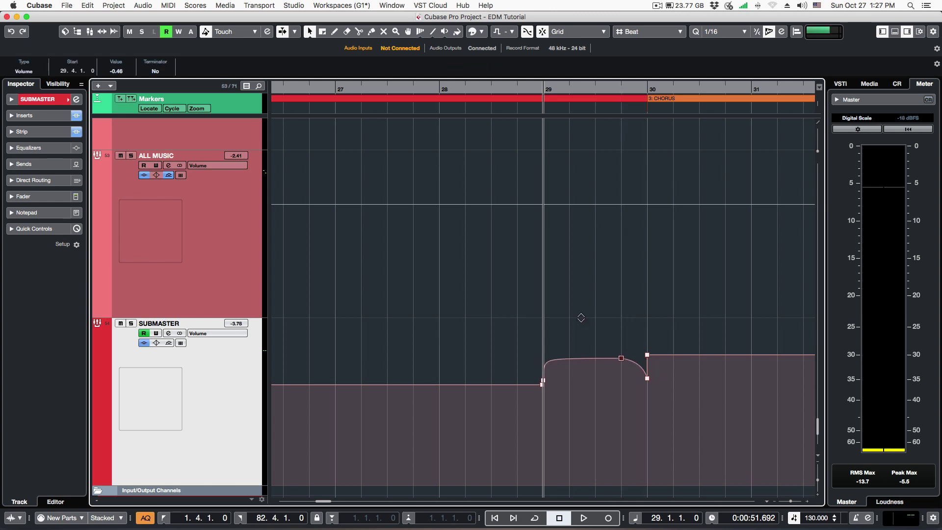
pyautogui.click(519, 123)
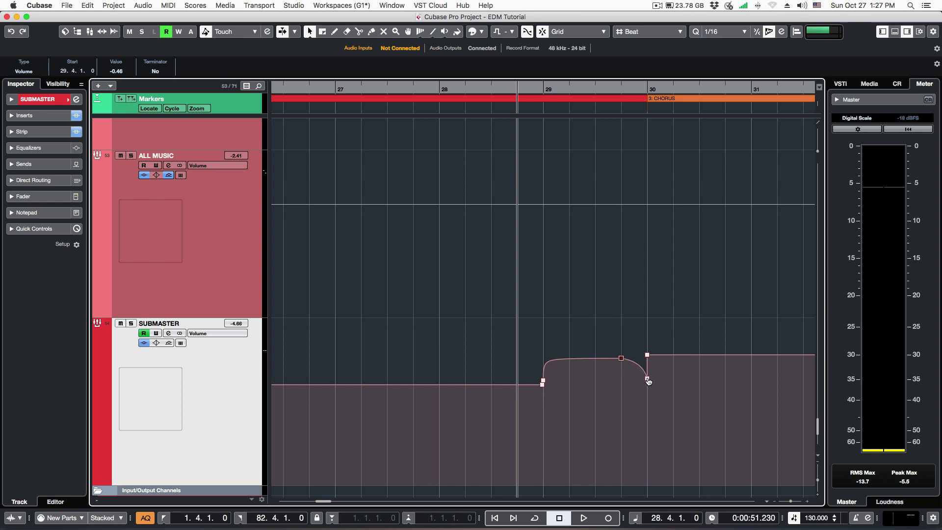
pyautogui.moveTo(648, 378); pyautogui.dragTo(648, 383)
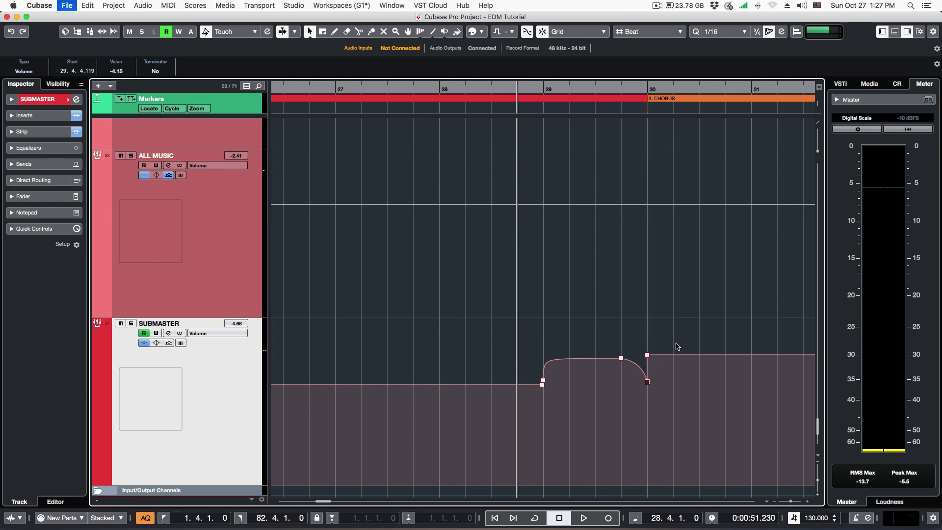
# Play the adjusted SUBMASTER swell and dip from about bar 27 into CHORUS.
pyautogui.click(335, 89)
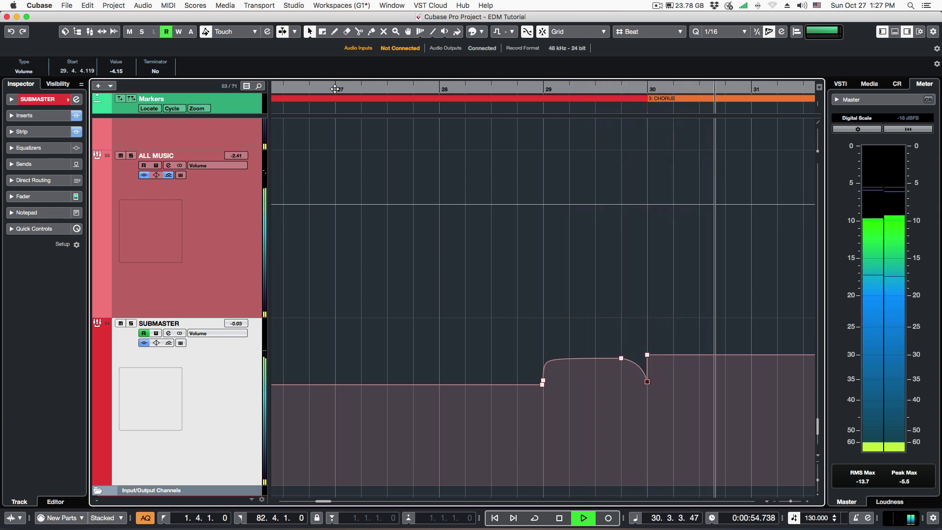
pyautogui.moveTo(791, 501); pyautogui.dragTo(786, 502)
pyautogui.click(473, 91)
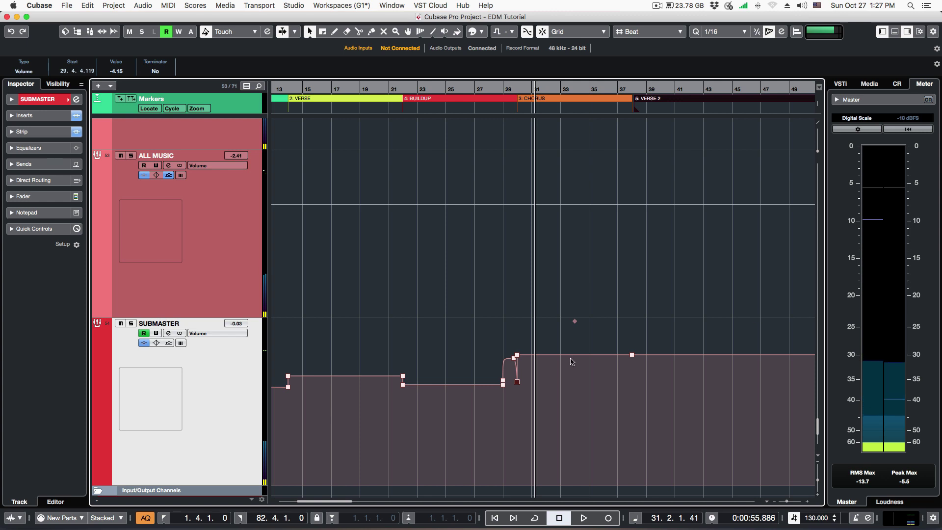
# Lower the SUBMASTER volume segment over VERSE 2 to about -2.19, matching it against the level of the first VERSE.
pyautogui.hscroll(5, 570, 361)
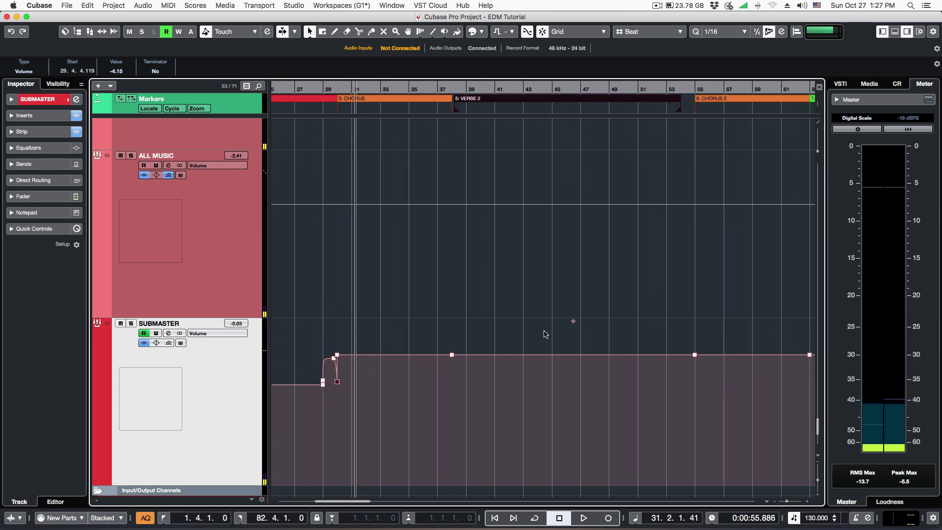
pyautogui.moveTo(572, 321); pyautogui.dragTo(573, 340)
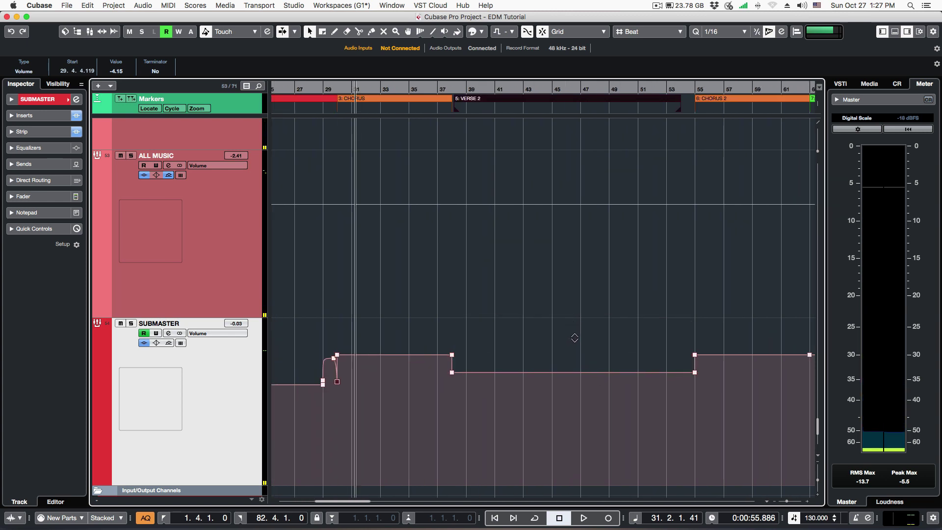
pyautogui.hscroll(-5, 570, 351)
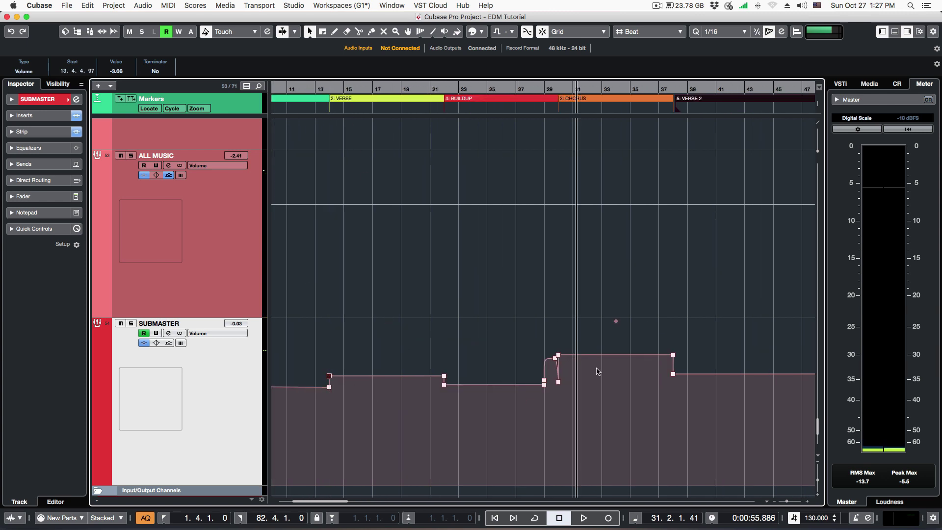
pyautogui.hscroll(5, 736, 368)
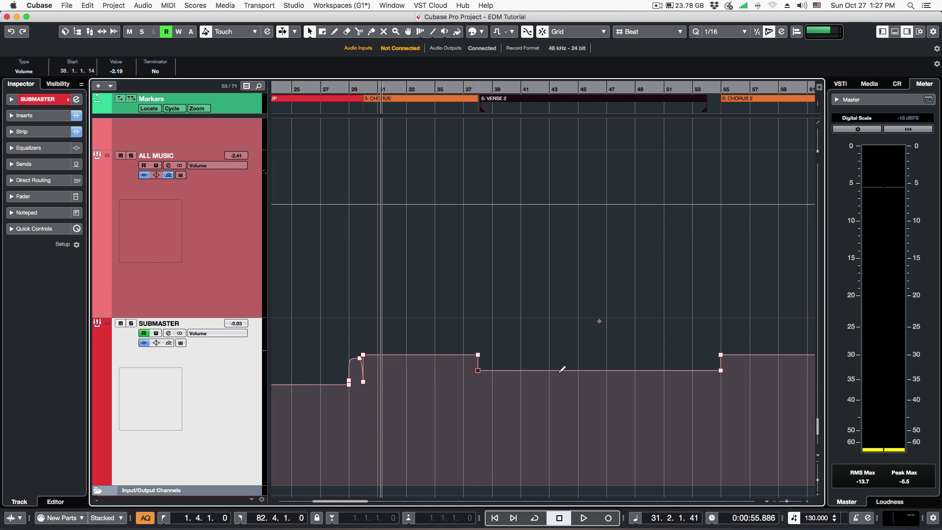
# Reshape the SUBMASTER volume over VERSE 2 into a curve that rises gradually from bar 38.
pyautogui.keyDown('shift'); pyautogui.click(721, 370); pyautogui.keyUp('shift')
pyautogui.moveTo(720, 371); pyautogui.dragTo(721, 377)
pyautogui.press('space')
pyautogui.click(721, 377)
pyautogui.press('Delete')
pyautogui.moveTo(610, 365); pyautogui.dragTo(610, 371)
# Shape a curved SUBMASTER volume swell from bar 54 up to about 3.37 at the start of CHORUS 2 and audition it.
pyautogui.press('h')
pyautogui.press('h')
pyautogui.moveTo(531, 371); pyautogui.dragTo(560, 339)
pyautogui.press('g')
pyautogui.press('space')
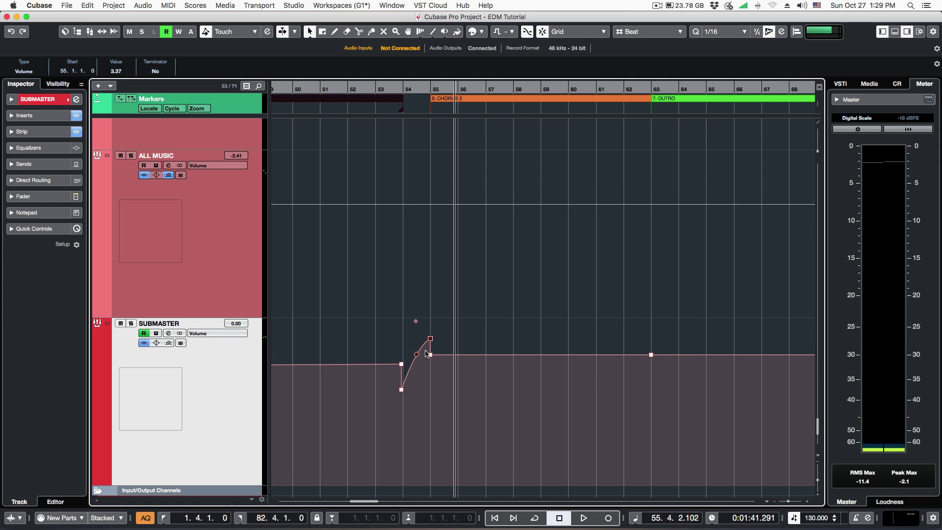
# Play from about bar 53 into CHORUS 2 to check the SUBMASTER swell.
pyautogui.moveTo(789, 503); pyautogui.dragTo(787, 502)
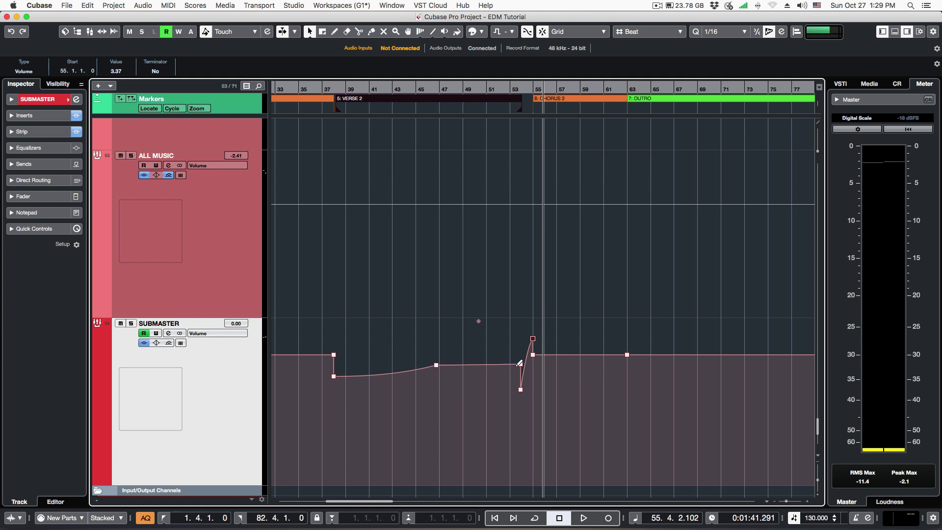
pyautogui.moveTo(516, 95); pyautogui.dragTo(509, 145)
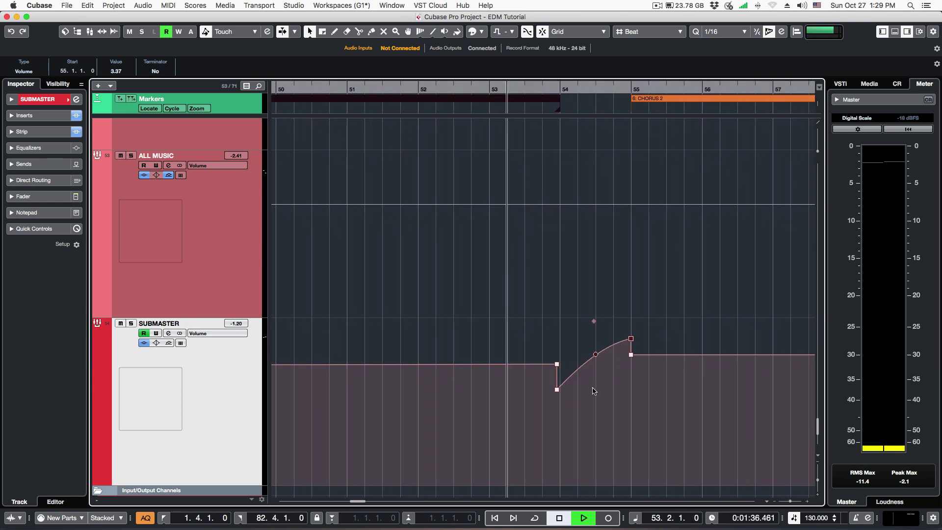
pyautogui.press('space')
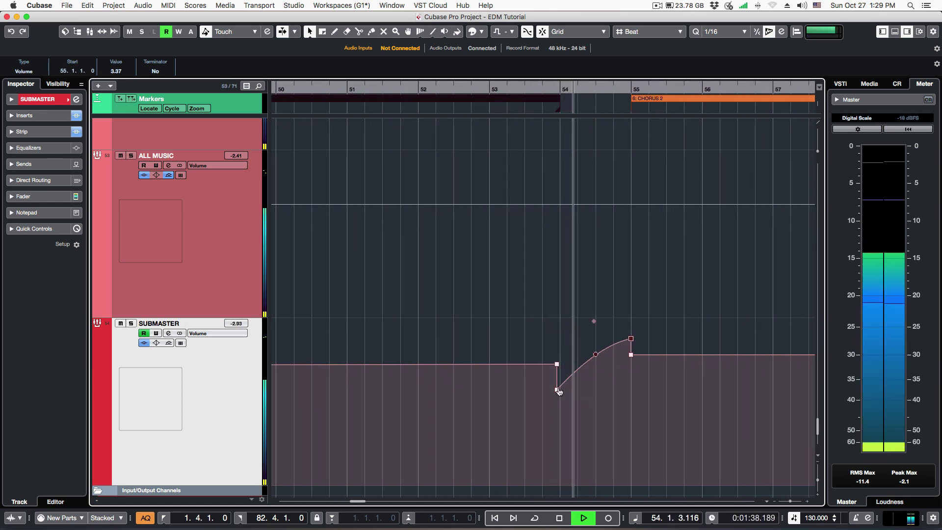
pyautogui.press('space')
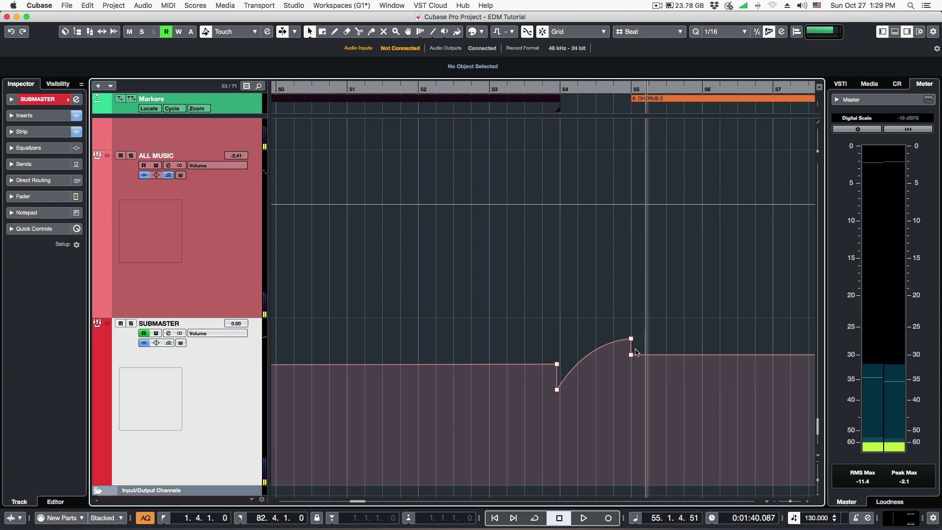
# Replay the section leading into CHORUS 2 while viewing the SUBMASTER automation from BUILDUP to OUTRO.
pyautogui.press('g')
pyautogui.press('g')
pyautogui.press('g')
pyautogui.moveTo(388, 92); pyautogui.dragTo(394, 91)
pyautogui.press('space')
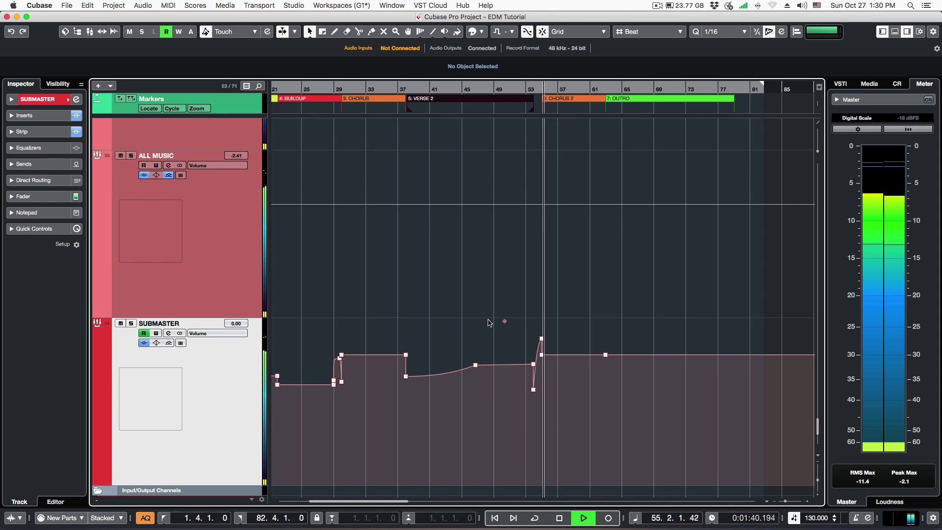
pyautogui.press('space')
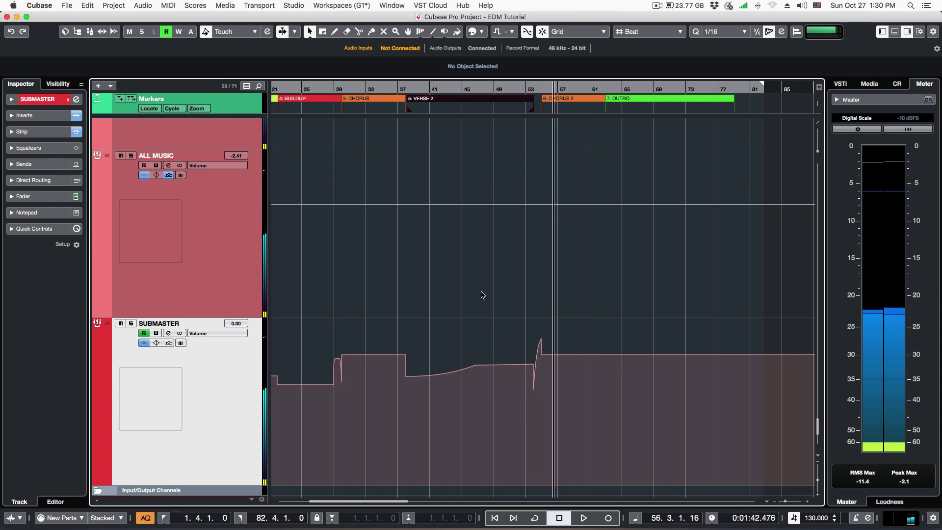
# Raise the lowest point of the ALL DRUMS volume dip in VERSE 2, at about 45.3.1.31, to about -4.65.
pyautogui.scroll(5, 481, 292)
pyautogui.scroll(15, 475, 222)
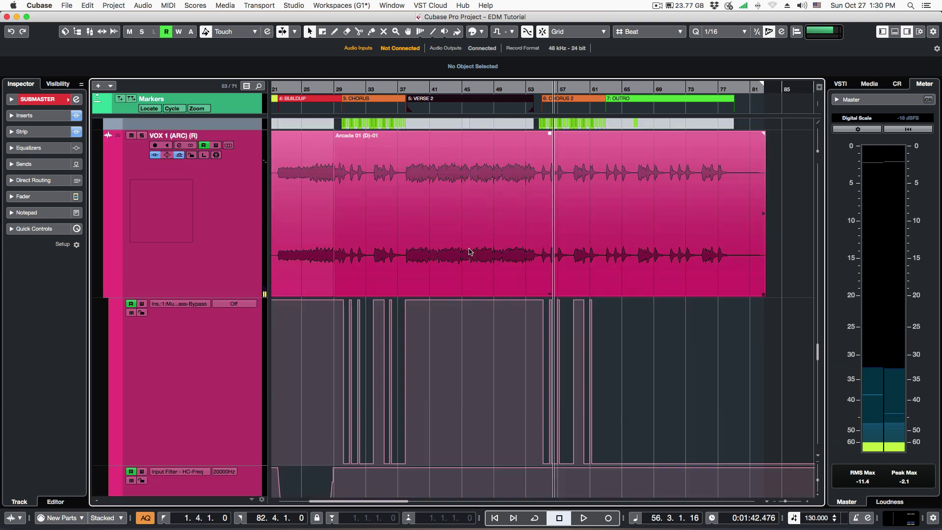
pyautogui.scroll(10, 476, 250)
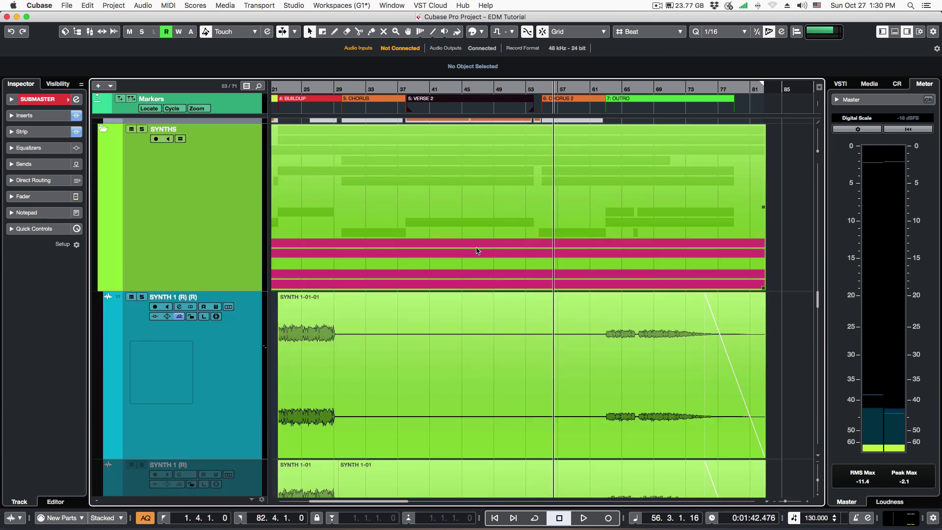
pyautogui.scroll(8, 476, 251)
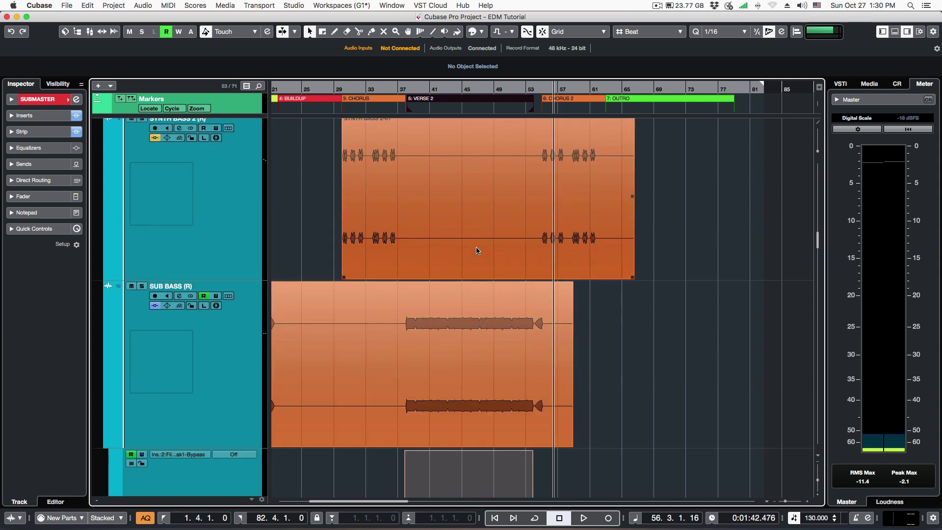
pyautogui.scroll(4, 476, 250)
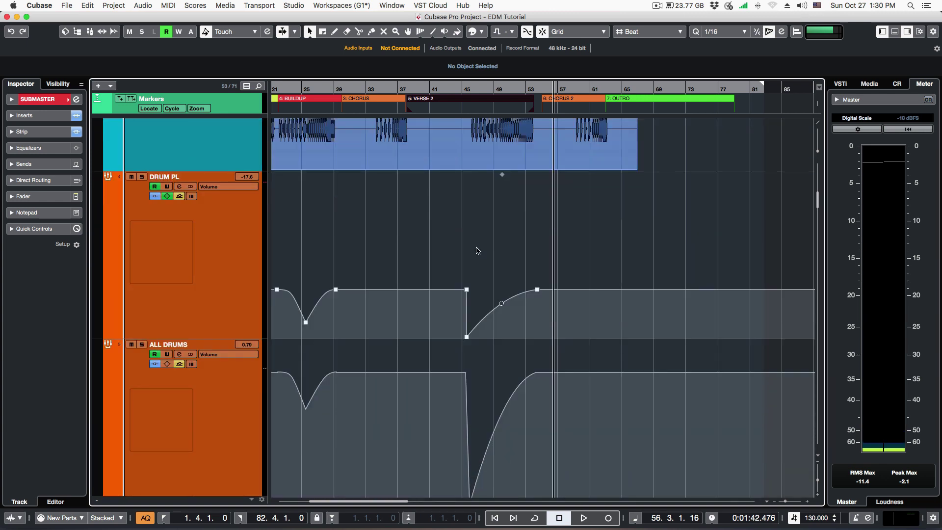
pyautogui.moveTo(468, 339); pyautogui.dragTo(467, 202)
pyautogui.scroll(-5, 467, 310)
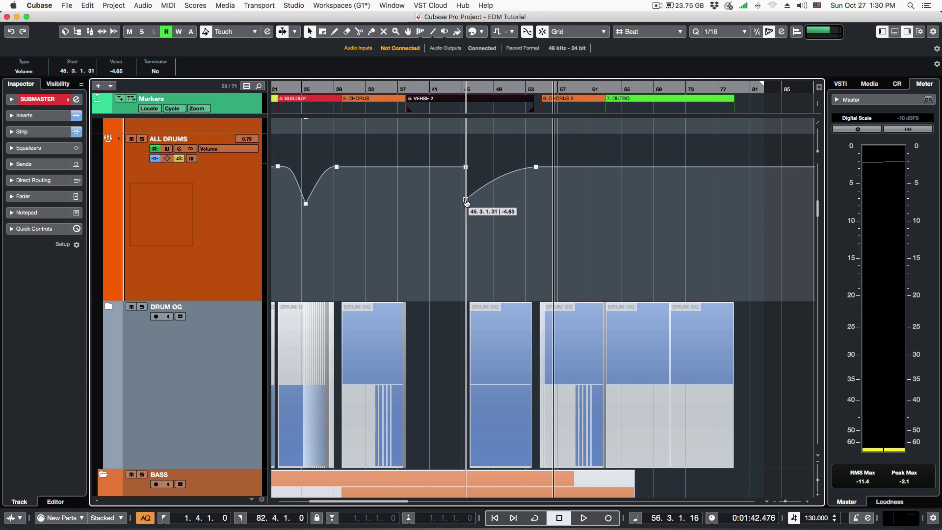
# Play from about bar 44 through VERSE 2 into CHORUS 2 to check the shallower ALL DRUMS dip.
pyautogui.click(458, 88)
pyautogui.press('space')
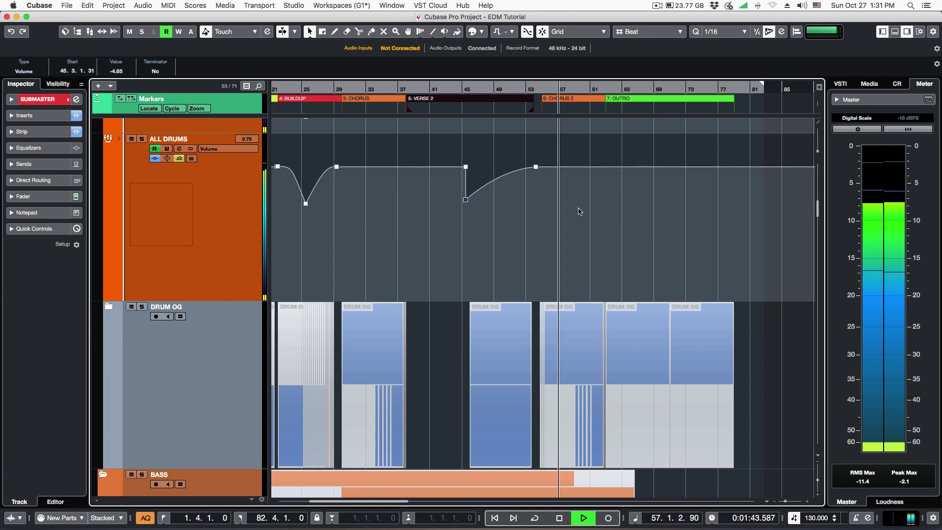
pyautogui.press('space')
pyautogui.scroll(-5, 564, 210)
pyautogui.scroll(-8, 698, 249)
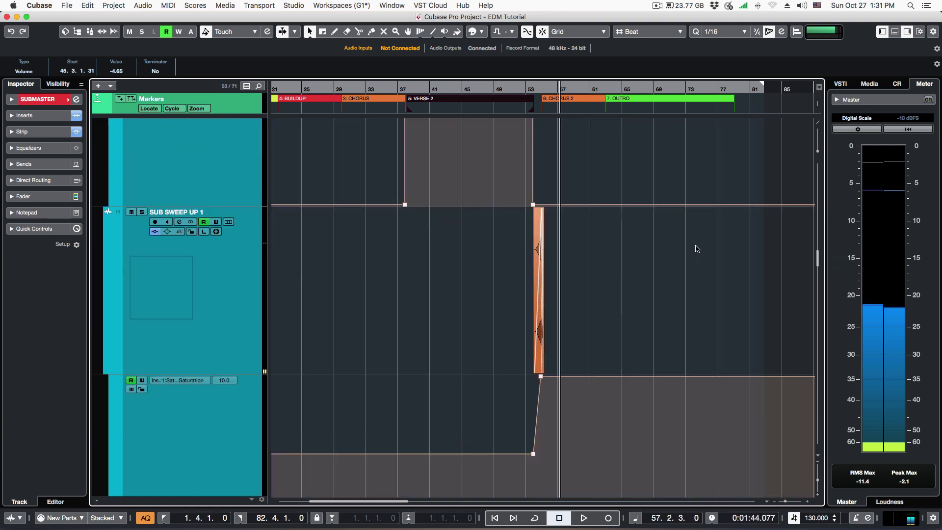
# Play from the end of CHORUS 2 into OUTRO with the SUBMASTER volume automation in view.
pyautogui.scroll(5, 608, 236)
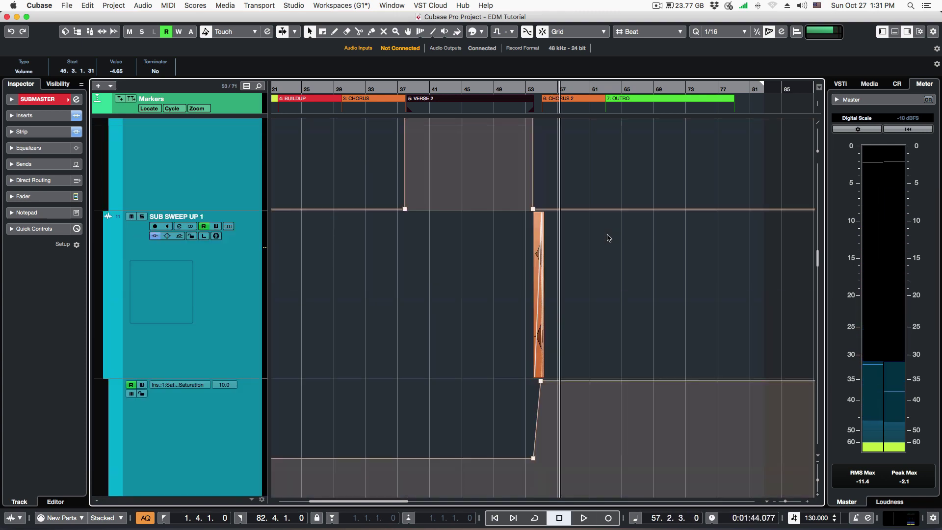
pyautogui.hscroll(5, 450, 279)
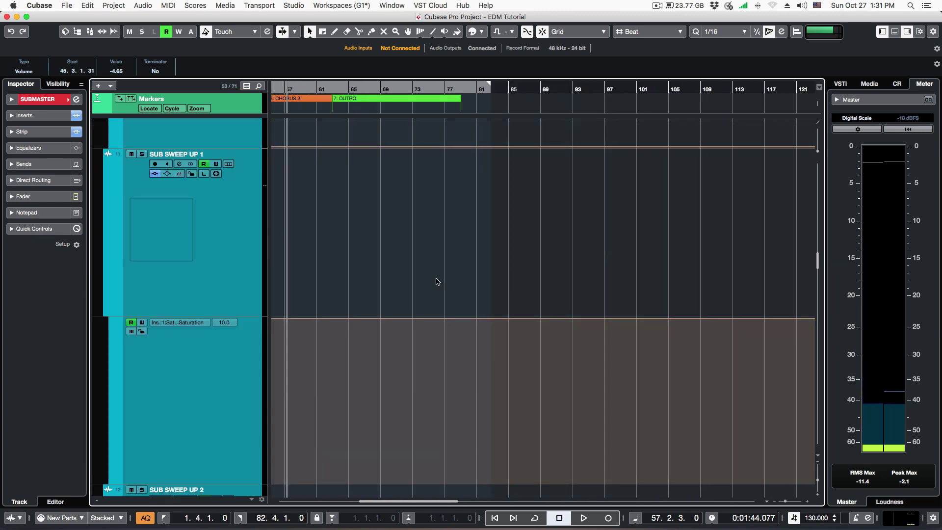
pyautogui.moveTo(782, 505); pyautogui.dragTo(784, 504)
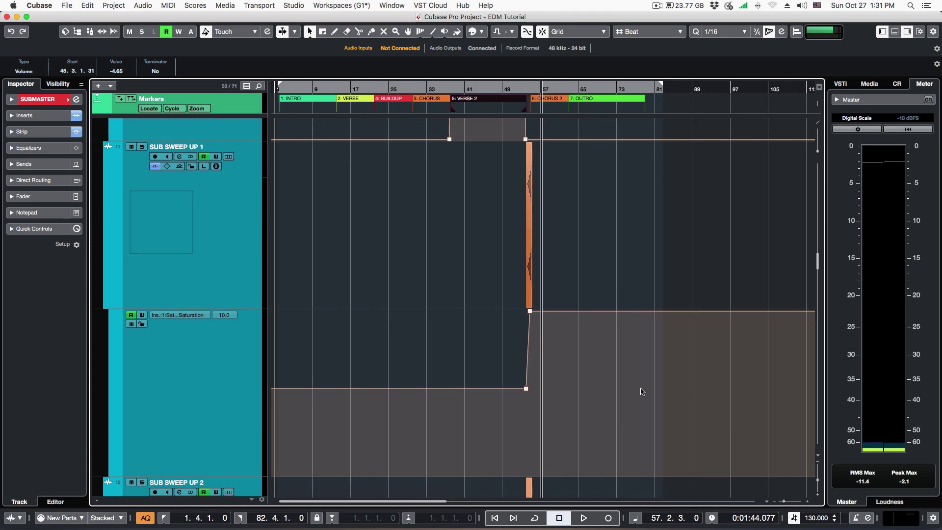
pyautogui.scroll(-15, 641, 392)
pyautogui.scroll(-15, 642, 391)
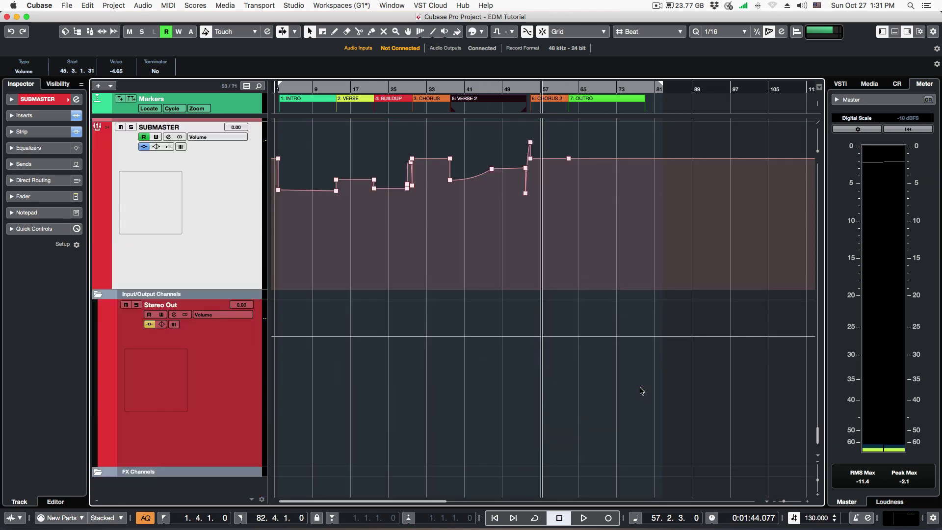
pyautogui.scroll(3, 638, 387)
pyautogui.hscroll(3, 580, 249)
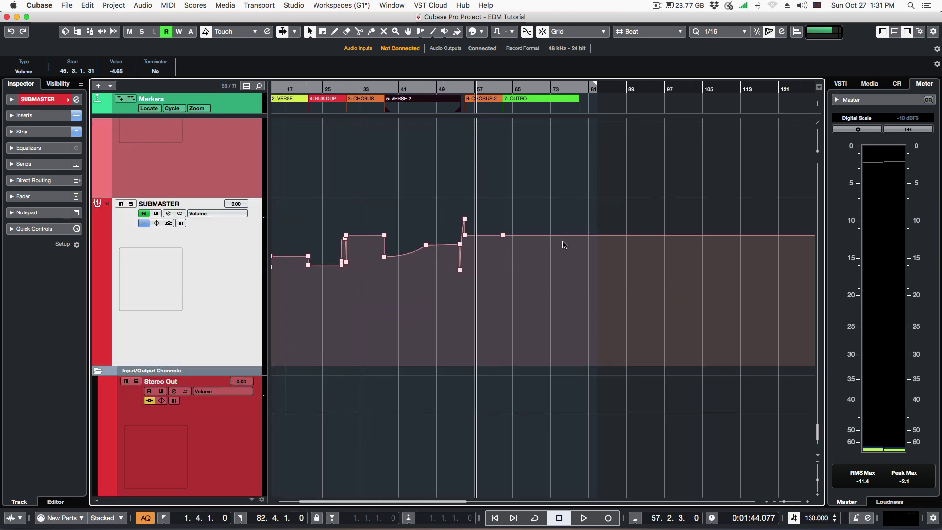
pyautogui.moveTo(502, 89); pyautogui.dragTo(500, 232)
pyautogui.press('space')
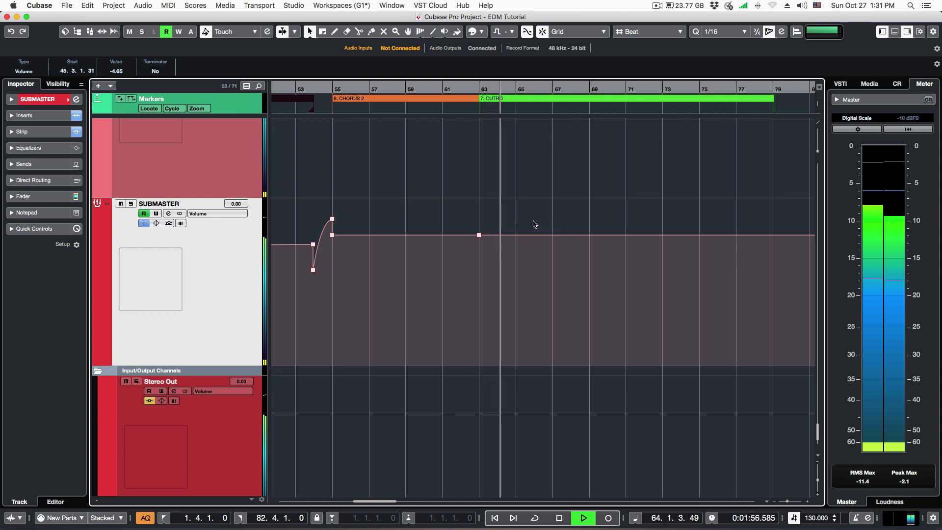
# Lower the SUBMASTER volume automation across OUTRO, from bar 63 to about bar 81, to about -1.18.
pyautogui.click(810, 235)
pyautogui.moveTo(645, 203); pyautogui.dragTo(645, 208)
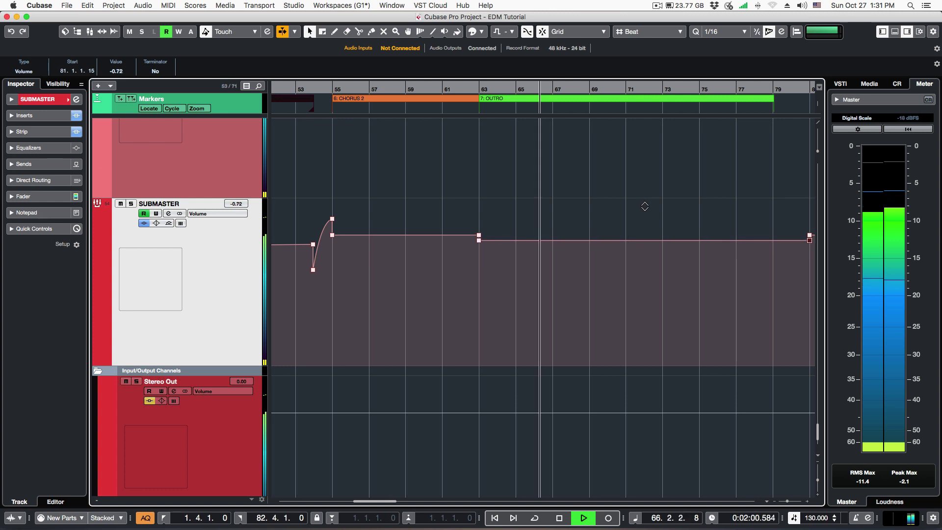
pyautogui.press('space')
pyautogui.click(475, 90)
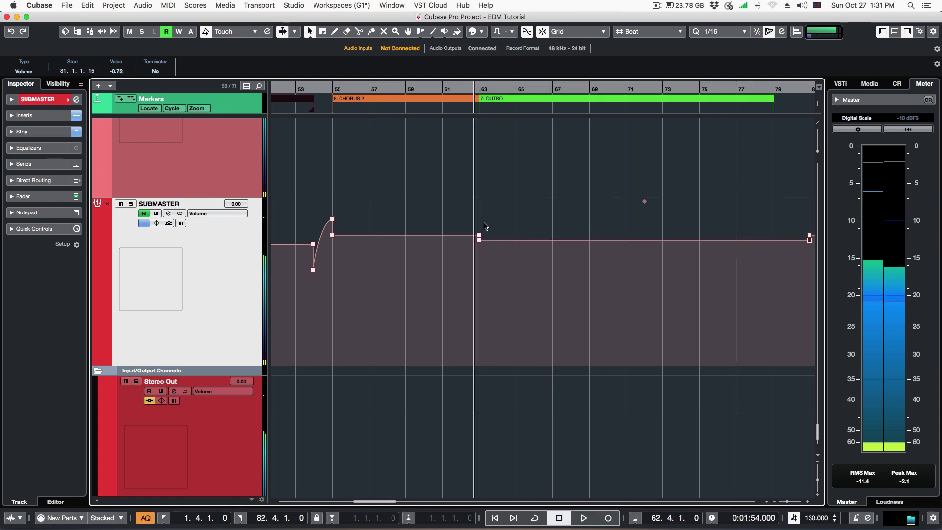
pyautogui.moveTo(645, 203); pyautogui.dragTo(644, 207)
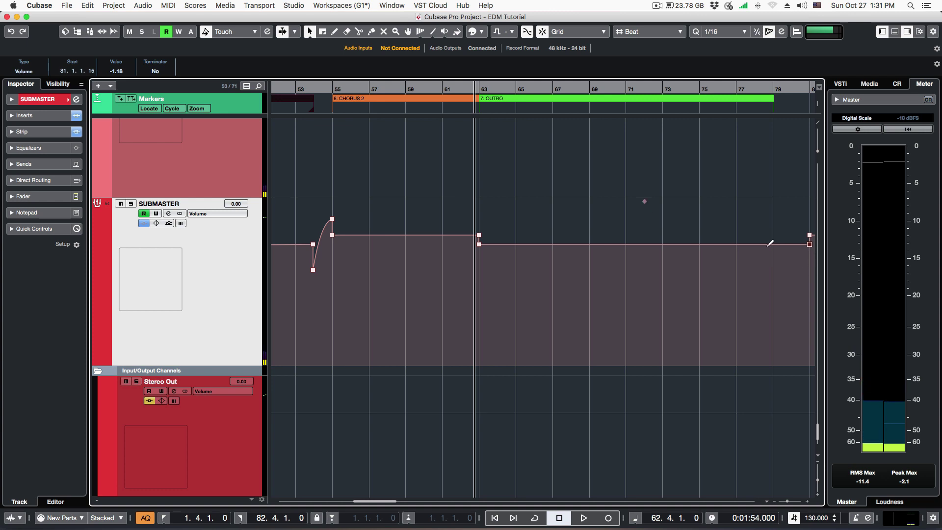
# Curve the SUBMASTER volume down to about -4.35 between just before bar 77 and bar 81, and play into OUTRO.
pyautogui.click(730, 244)
pyautogui.moveTo(805, 246); pyautogui.dragTo(769, 251)
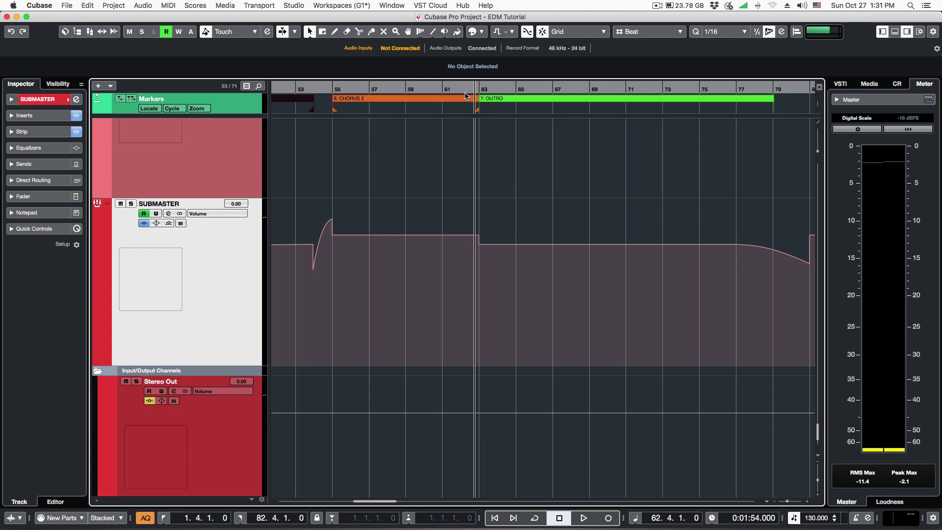
pyautogui.press('space')
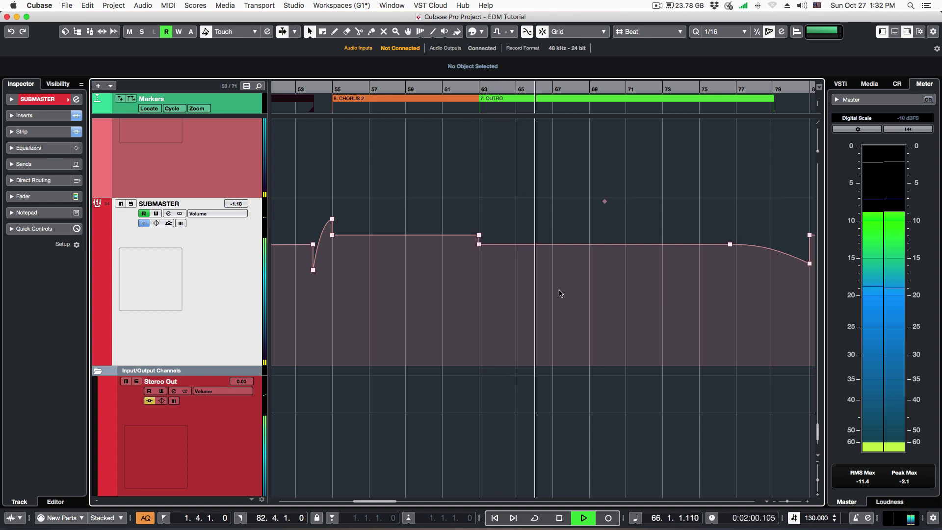
# Play the end of OUTRO from about bar 75 to check the SUBMASTER fade.
pyautogui.moveTo(786, 502); pyautogui.dragTo(782, 502)
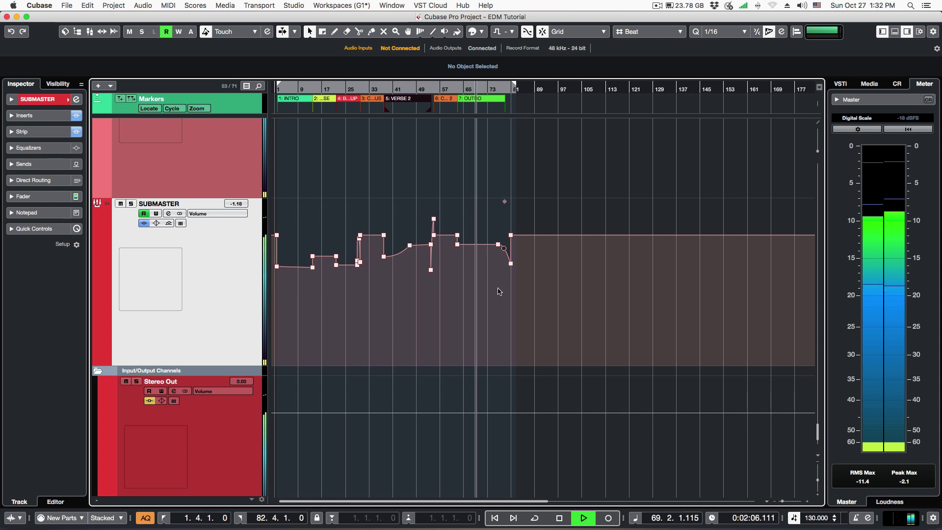
pyautogui.click(495, 88)
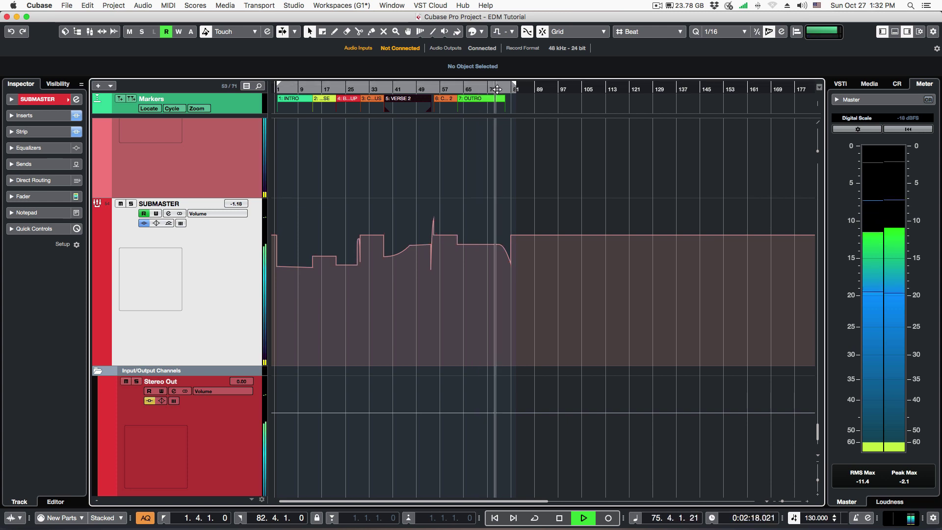
pyautogui.moveTo(500, 246)
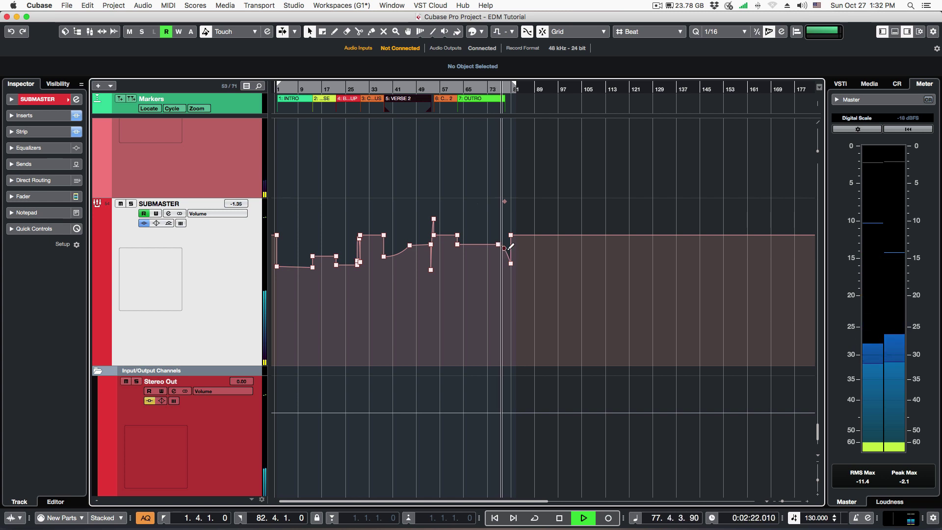
pyautogui.press('space')
# Delete the SUBMASTER point that jumps back up after the OUTRO fade, and slightly raise the point at the end of INTRO.
pyautogui.click(510, 236)
pyautogui.press('Delete')
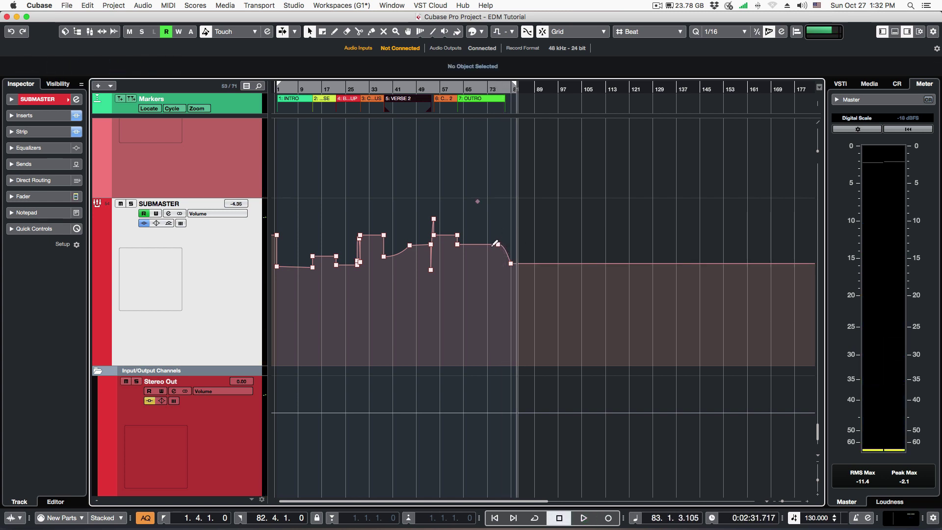
pyautogui.click(314, 268)
pyautogui.moveTo(315, 270); pyautogui.dragTo(315, 268)
pyautogui.click(317, 275)
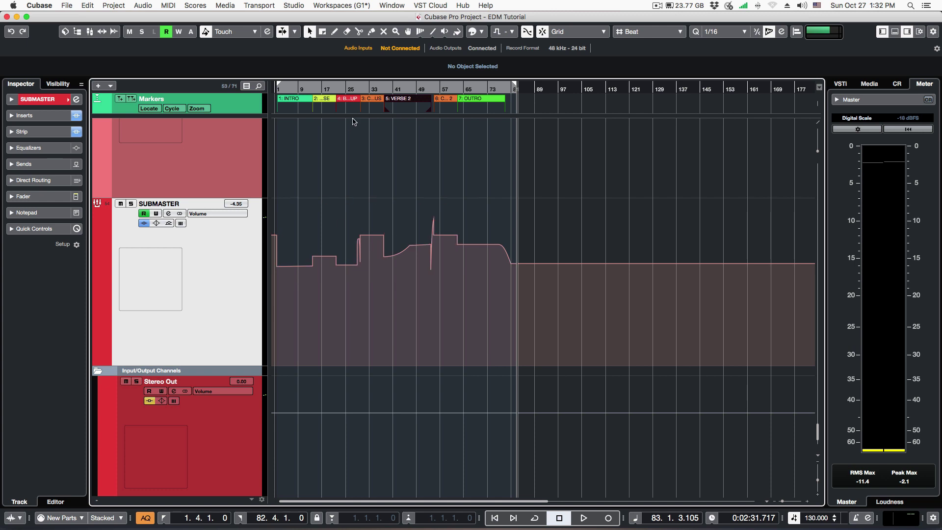
# Move the playback position to the start of INTRO and enable cycle playback between 1.4.1.0 and 82.4.1.0.
pyautogui.moveTo(351, 89); pyautogui.dragTo(358, 122)
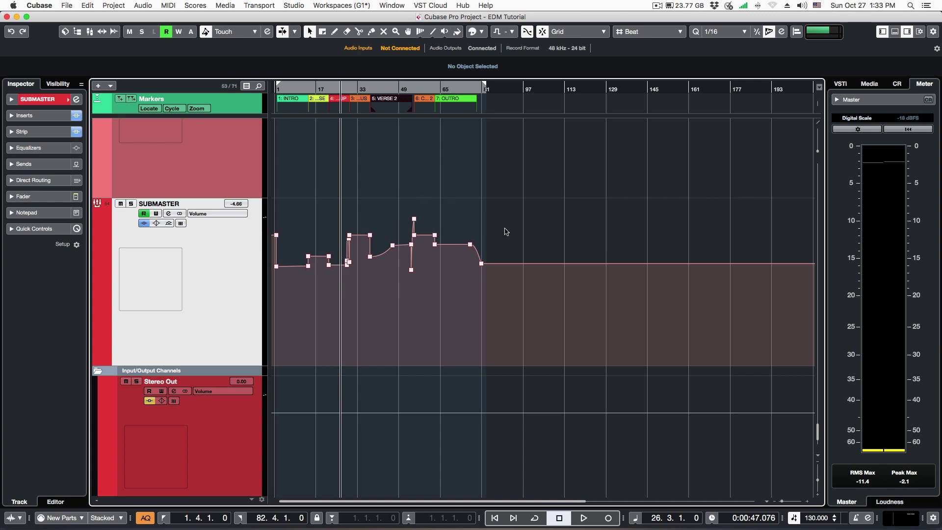
pyautogui.scroll(4, 504, 231)
pyautogui.click(277, 90)
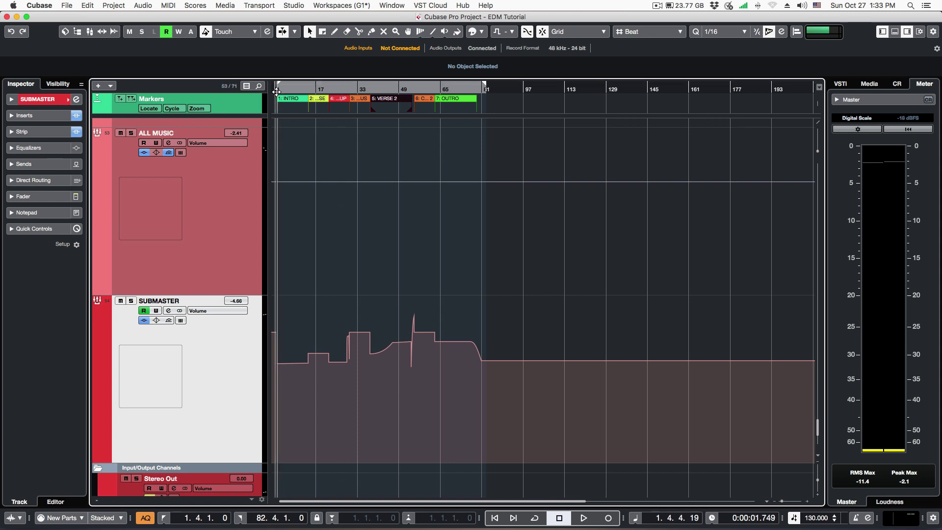
pyautogui.click(301, 86)
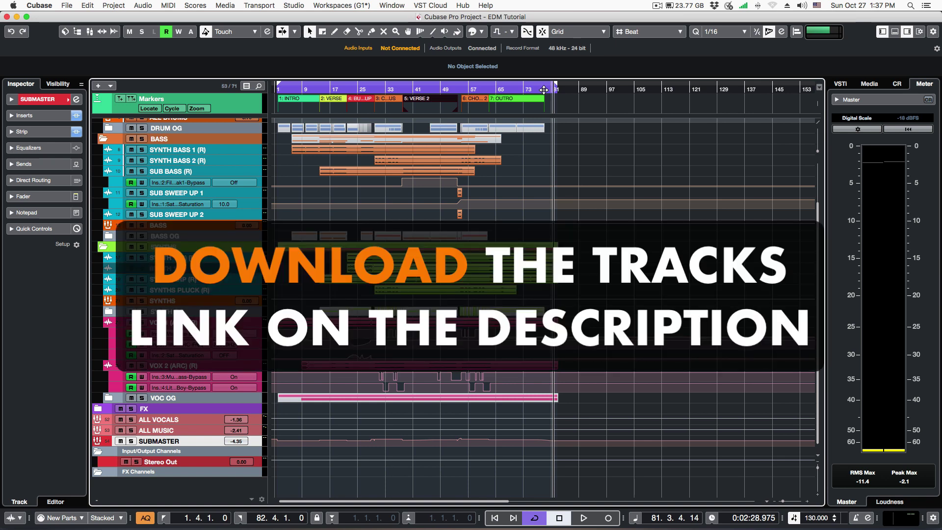
pyautogui.scroll(3, 528, 168)
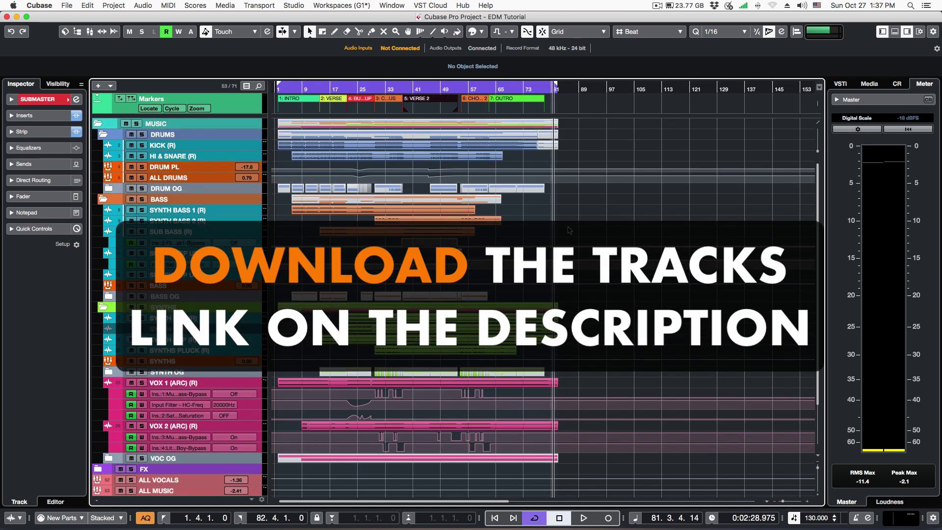